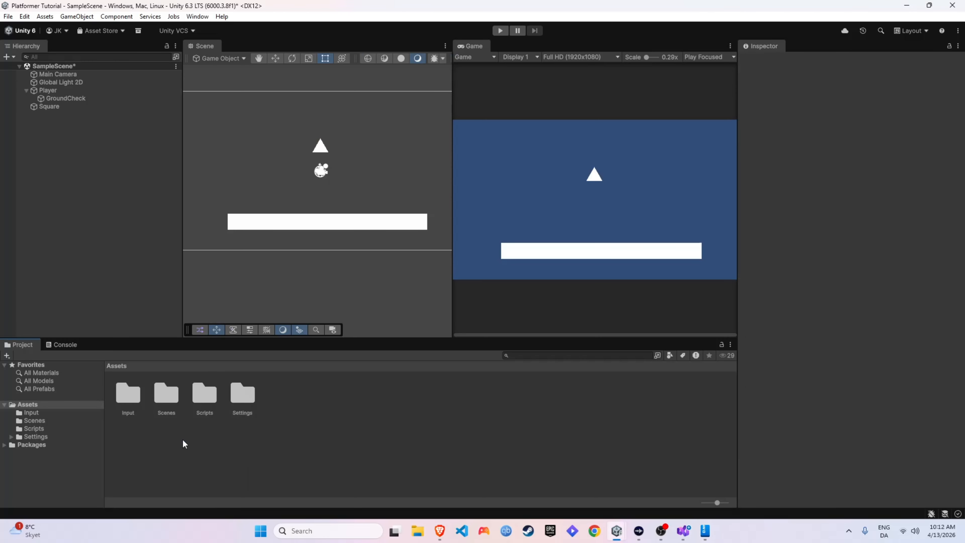
Create an "Imported Assets" folder in Assets and import the Free folder from Pixel Adventure 1.zip into it
key(ctrl+shift+n)
text(I)
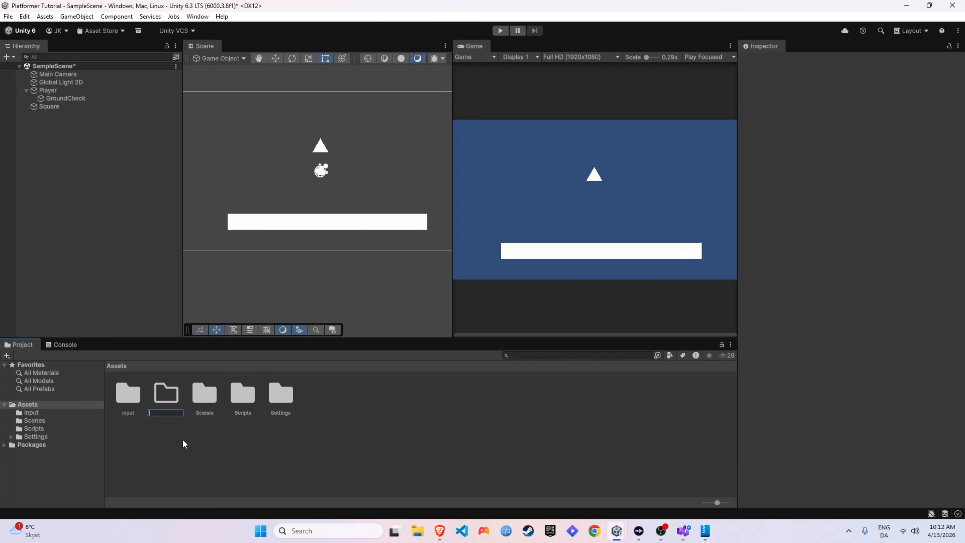
text(mported A)
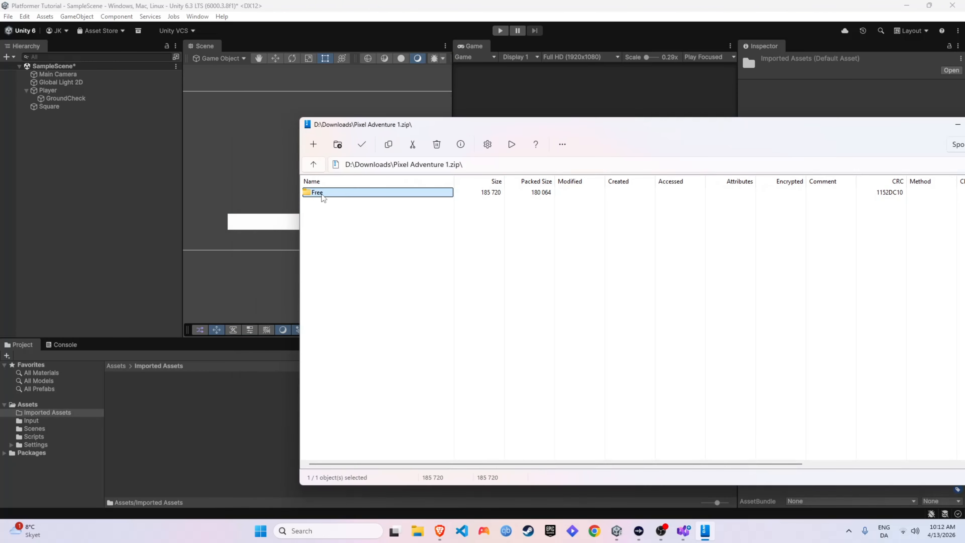
drag(322, 193, 133, 430)
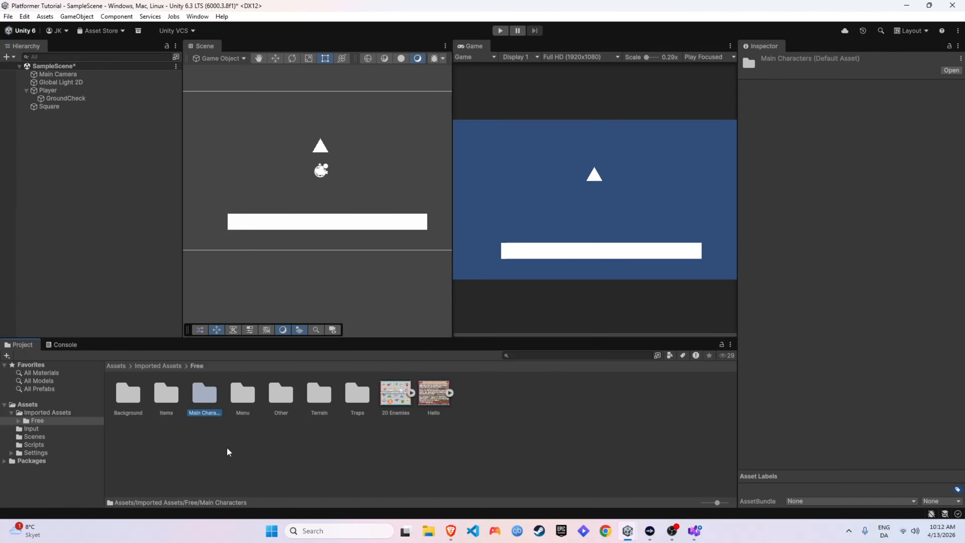
Open the Ninja Frog folder within Main Characters to reach its sprite sheets
double_click(210, 419)
click(168, 403)
double_click(170, 406)
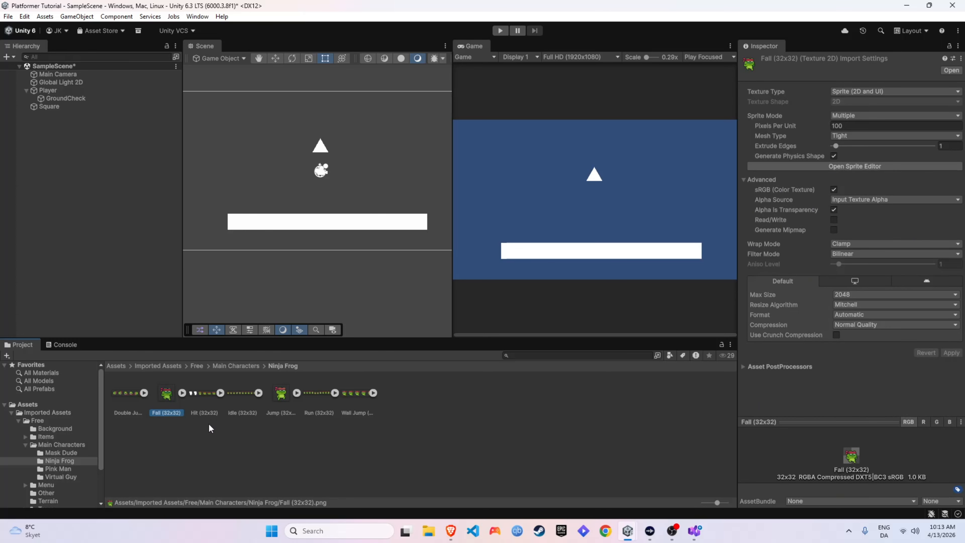
Check the animation speed note on the Pixel Adventure page in the browser and return to Unity
click(450, 530)
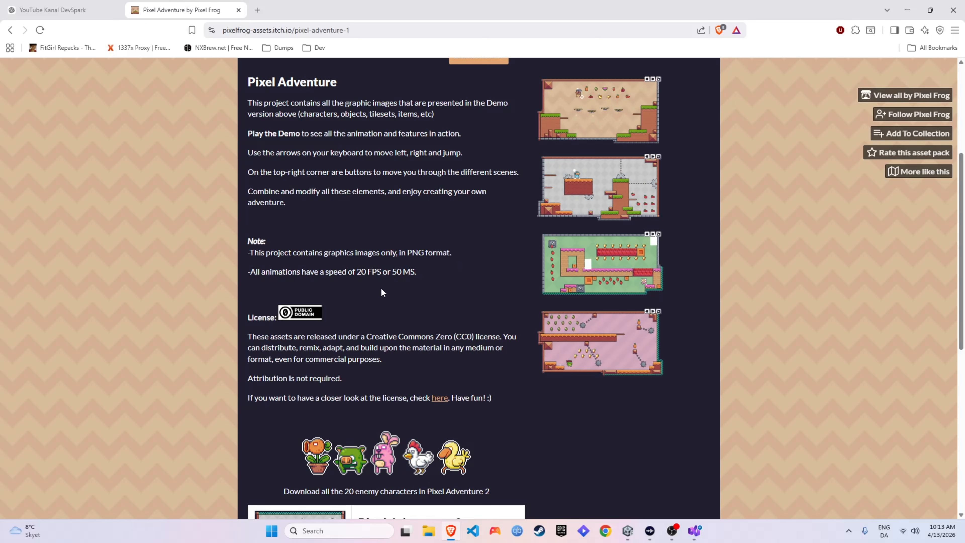
double_click(362, 272)
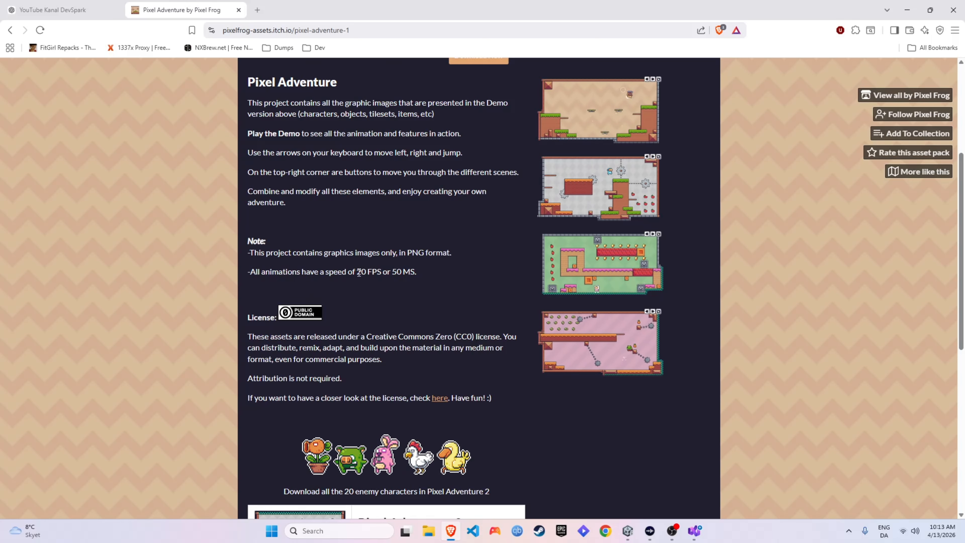
drag(397, 272, 415, 272)
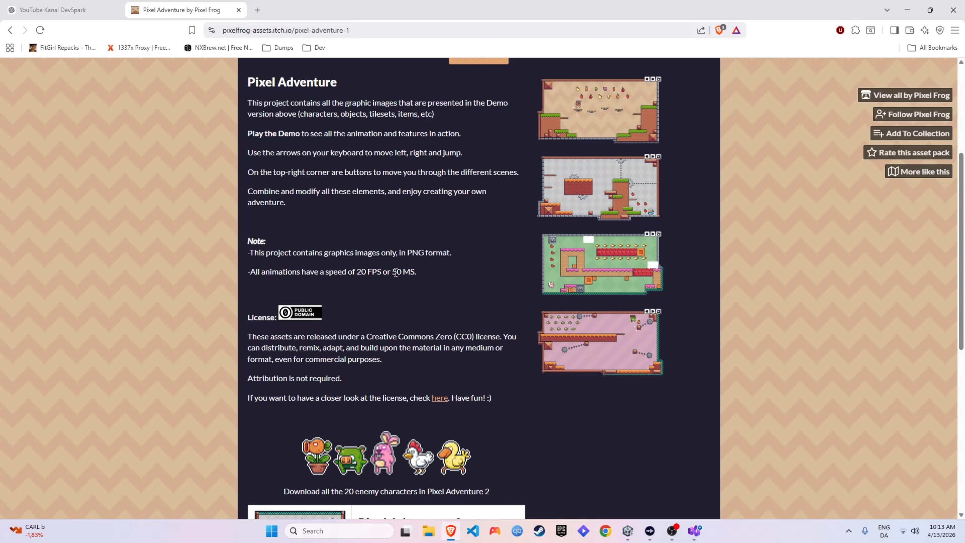
key(alt+Tab)
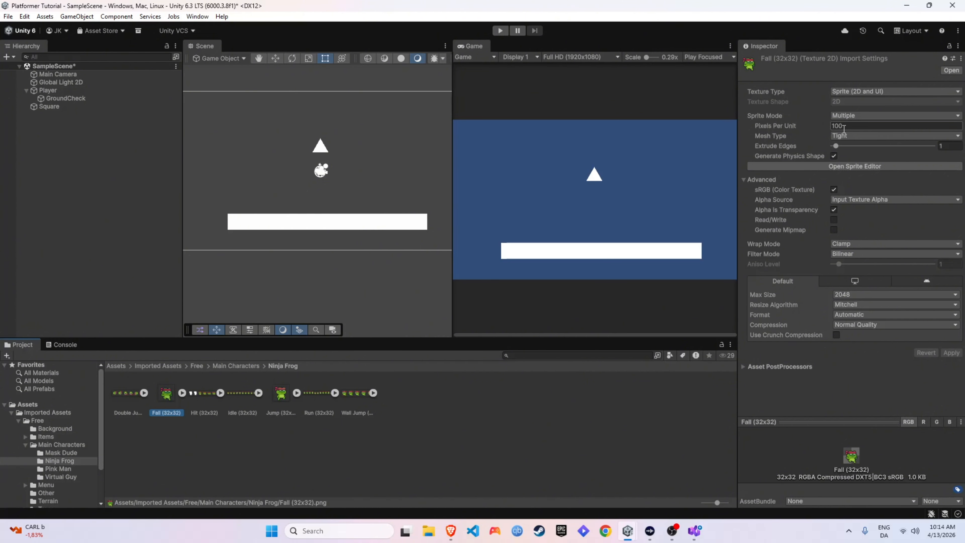
Set Pixels Per Unit to 32 and Filter Mode to Point (no filter) for all the Ninja Frog textures
click(130, 394)
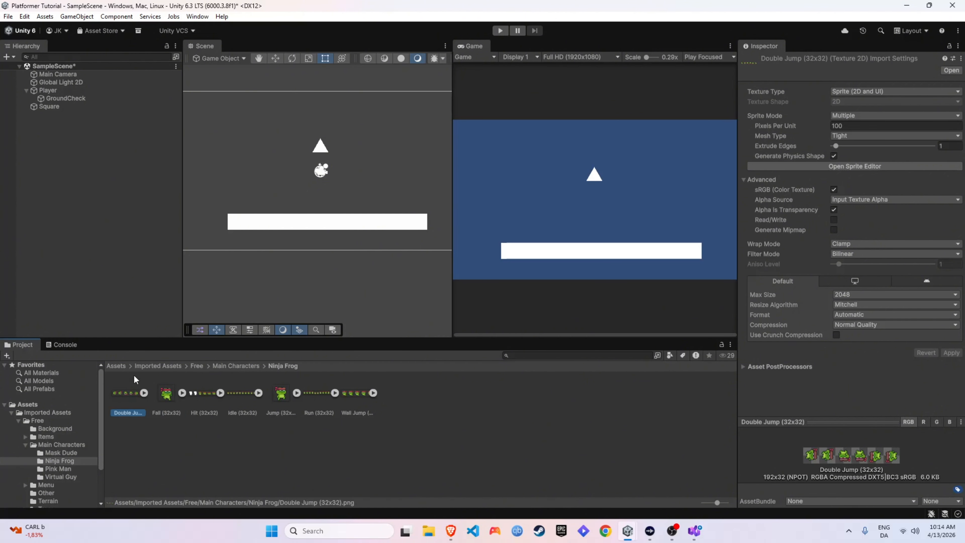
shift+click(353, 394)
click(842, 126)
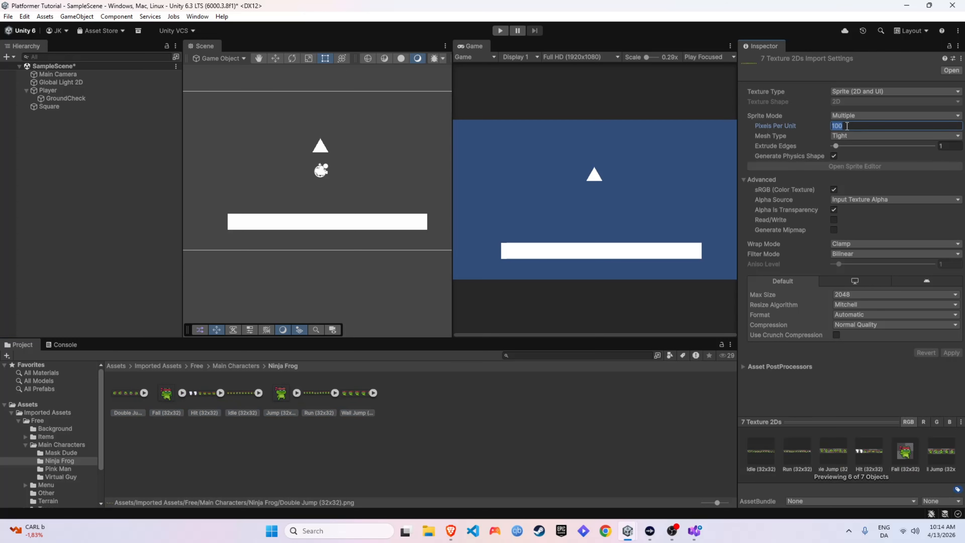
text(32)
click(951, 353)
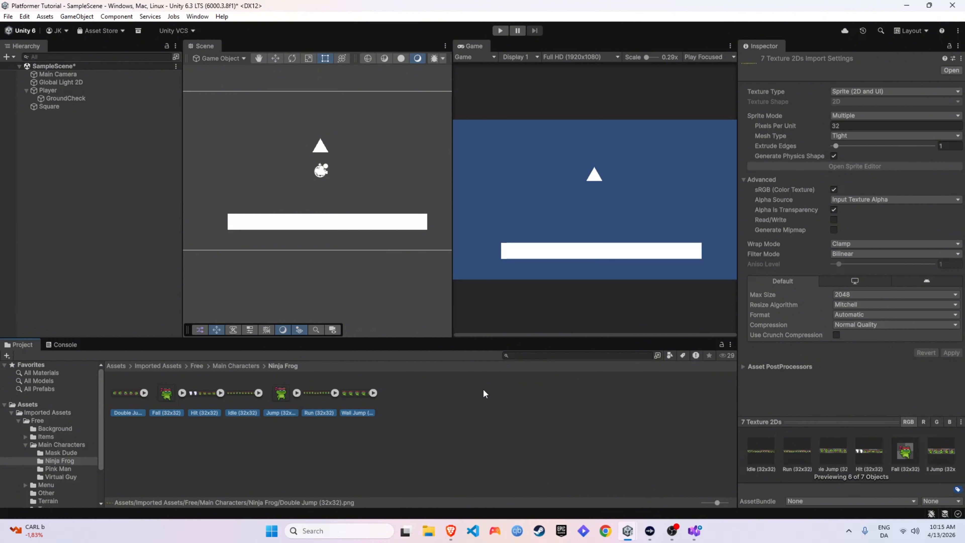
click(844, 254)
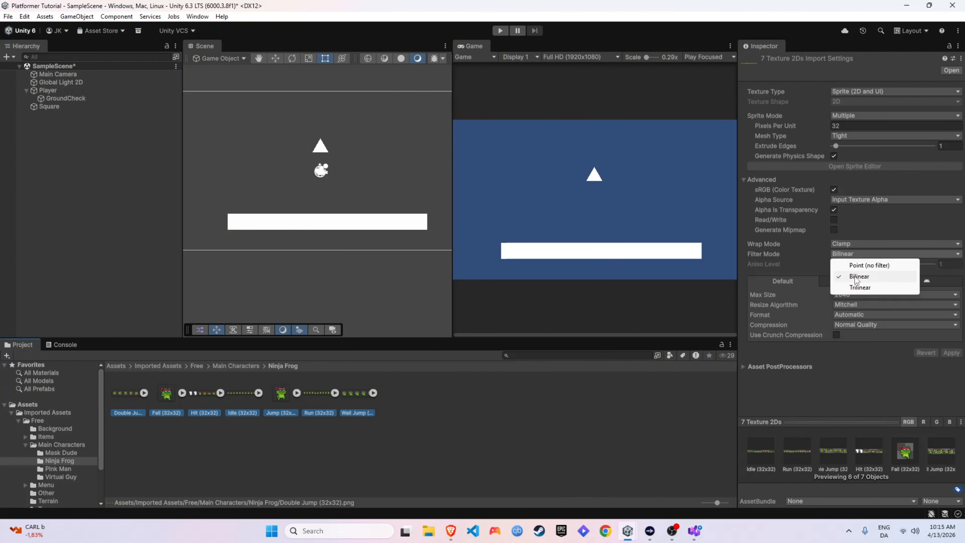
click(842, 263)
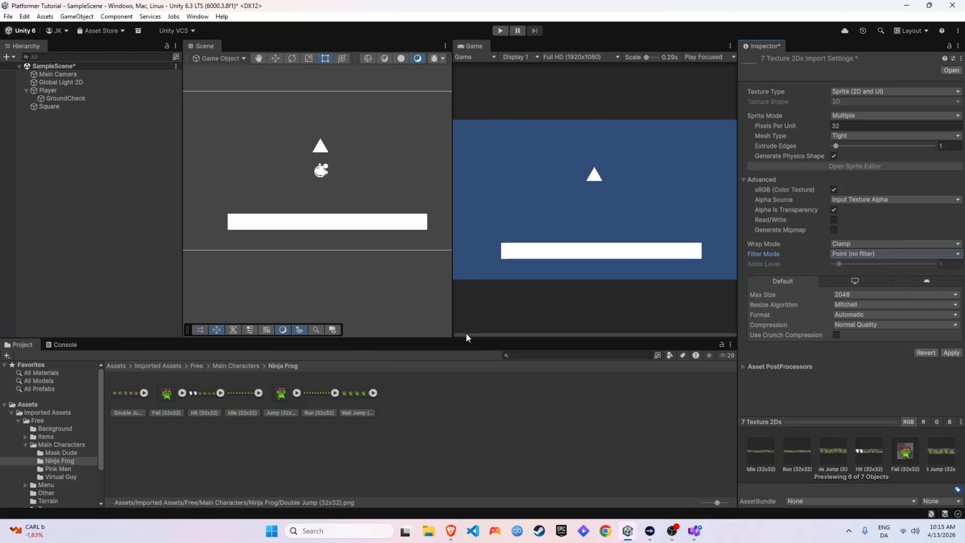
Assign the first frame of the Ninja Frog Idle sheet as the Player's Sprite Renderer sprite
click(48, 90)
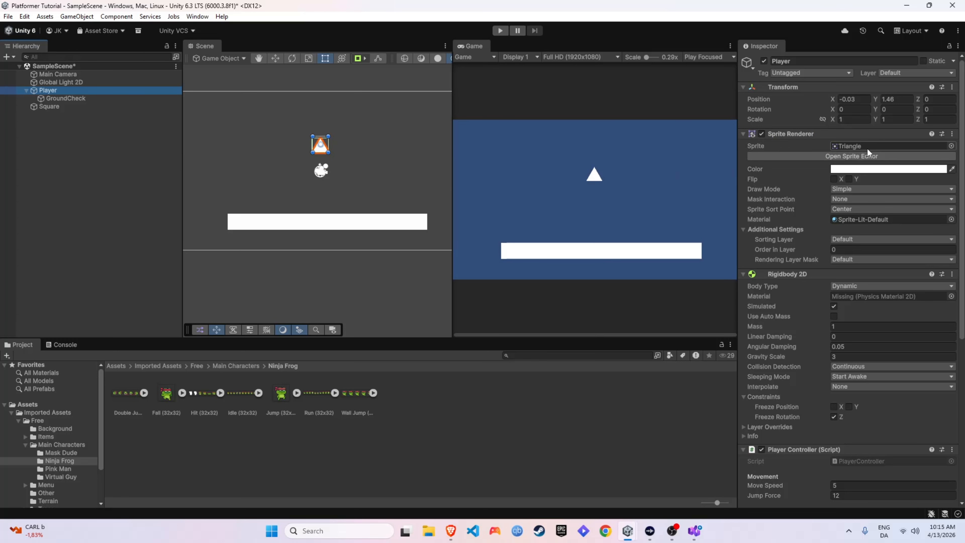
click(244, 395)
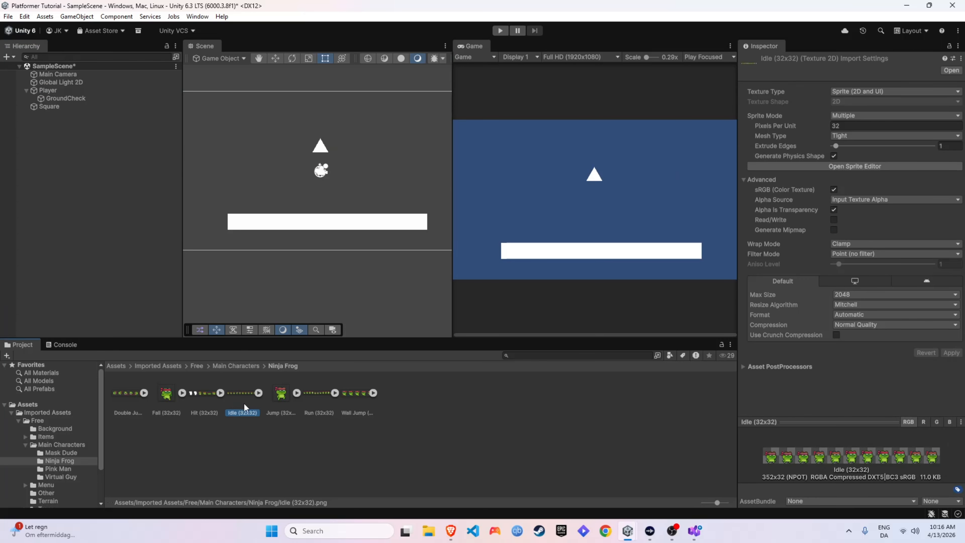
click(258, 394)
key(ctrl+z)
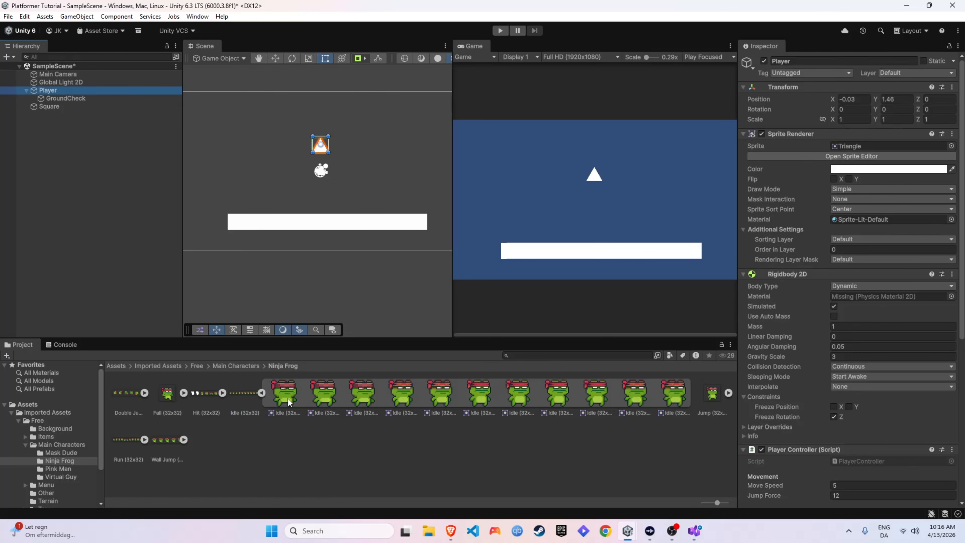
drag(280, 395, 862, 146)
Play-test the frog character by moving it both ways and jumping on the platform
key(d)
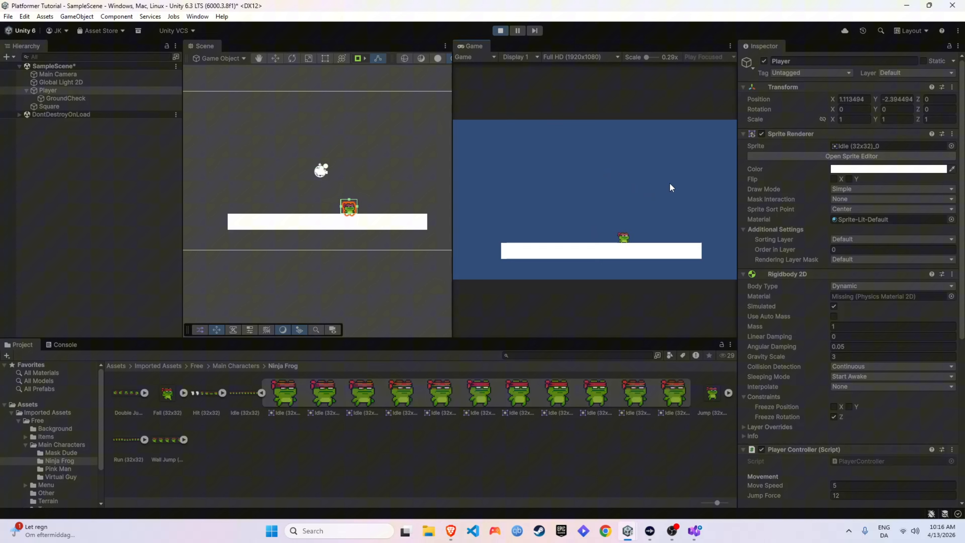
key(a)
key(space)
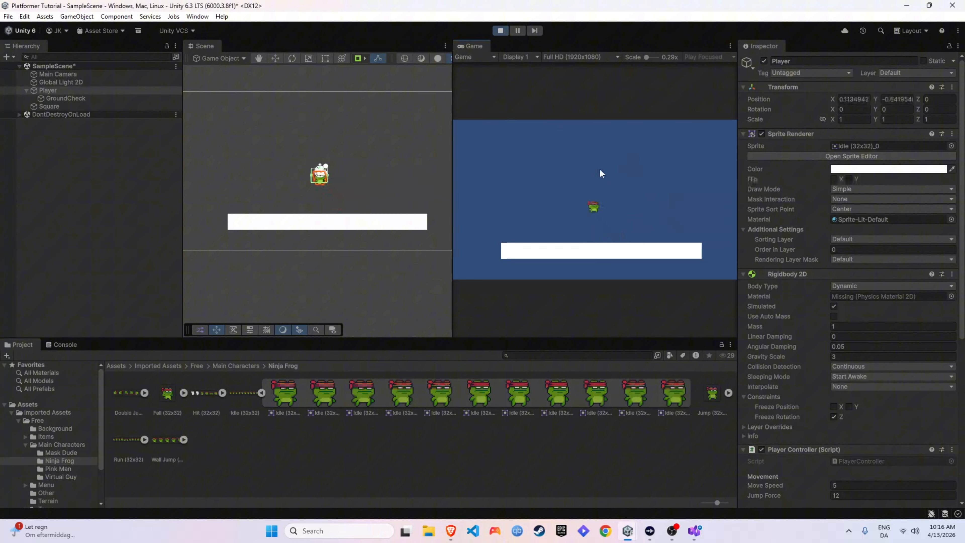
key(d)
key(space)
key(a)
key(space)
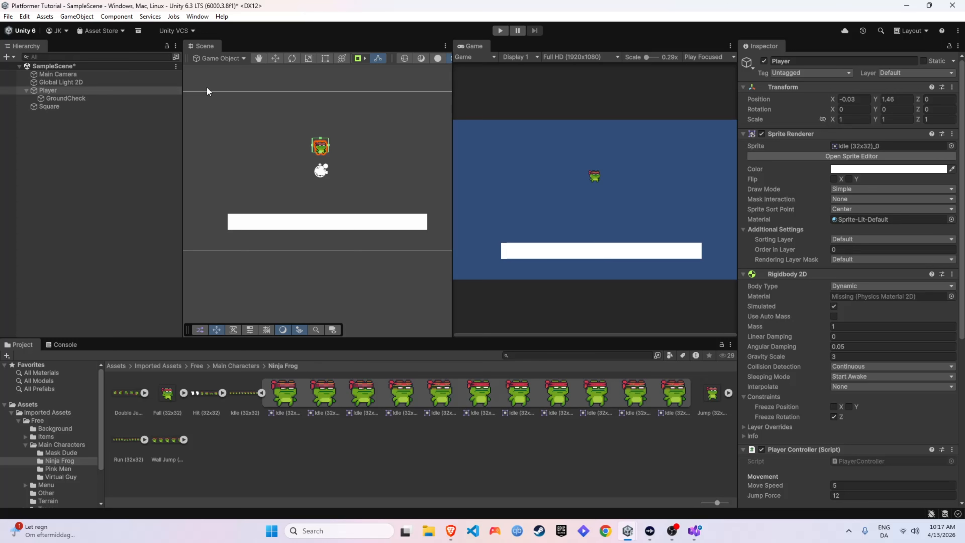
Open the Animation window and dock it beside the Project window
click(197, 17)
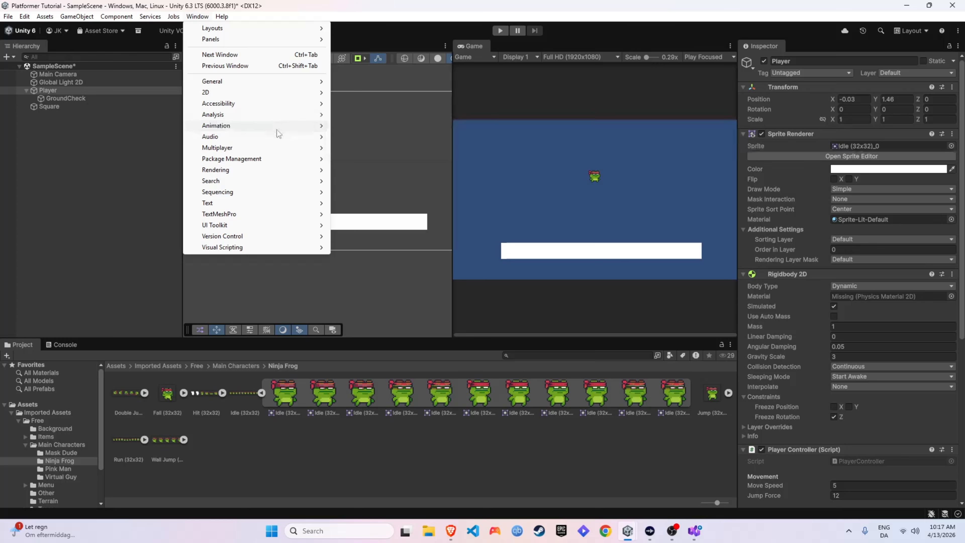
mouse_move(279, 133)
click(356, 127)
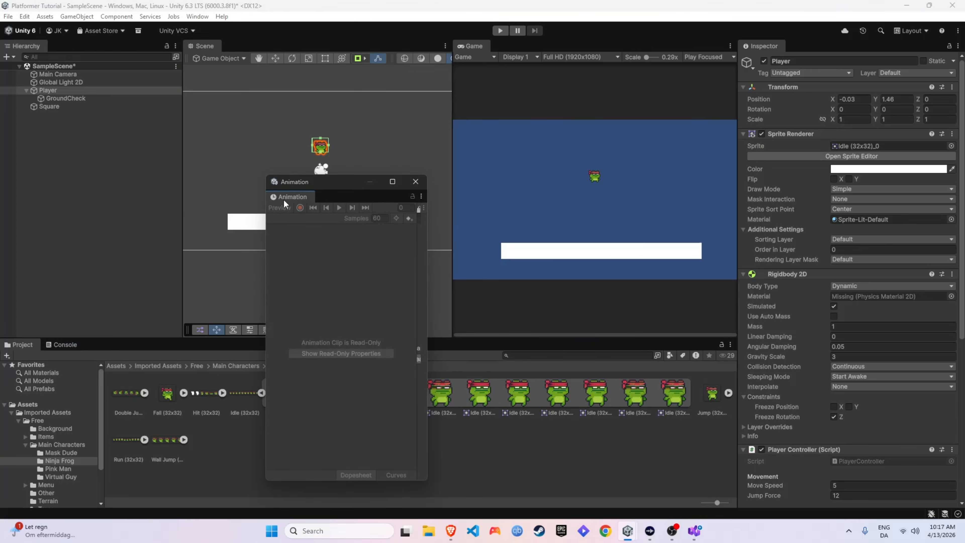
drag(285, 197, 611, 441)
Open the Animator window and dock it as a tab alongside the Animation window
click(197, 16)
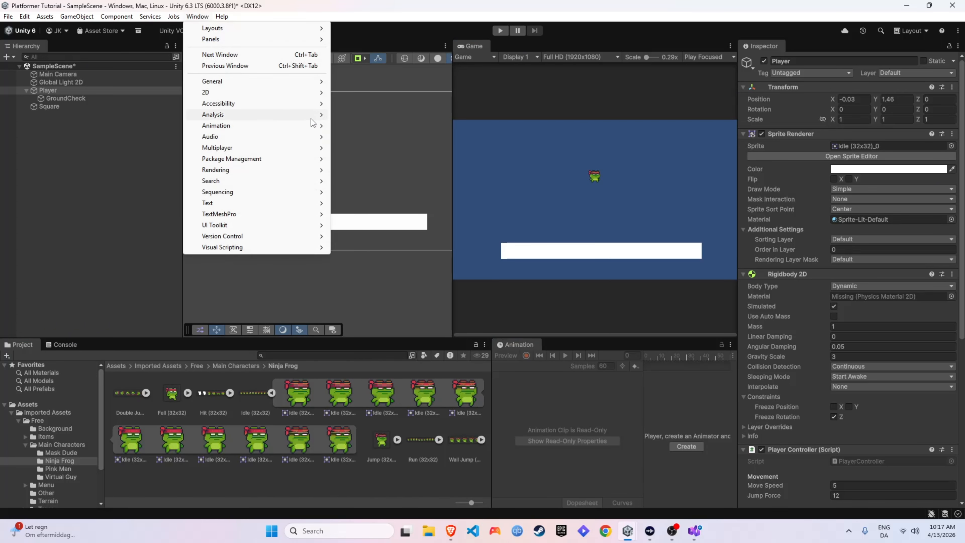
mouse_move(315, 127)
click(354, 137)
drag(242, 47, 559, 345)
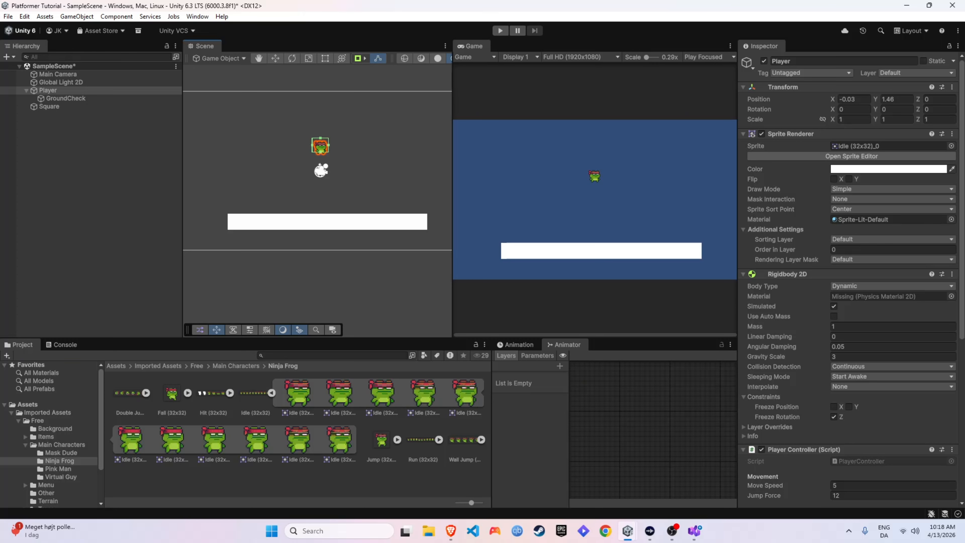
Create a folder named "Animation" in the root Assets folder
click(116, 368)
click(321, 468)
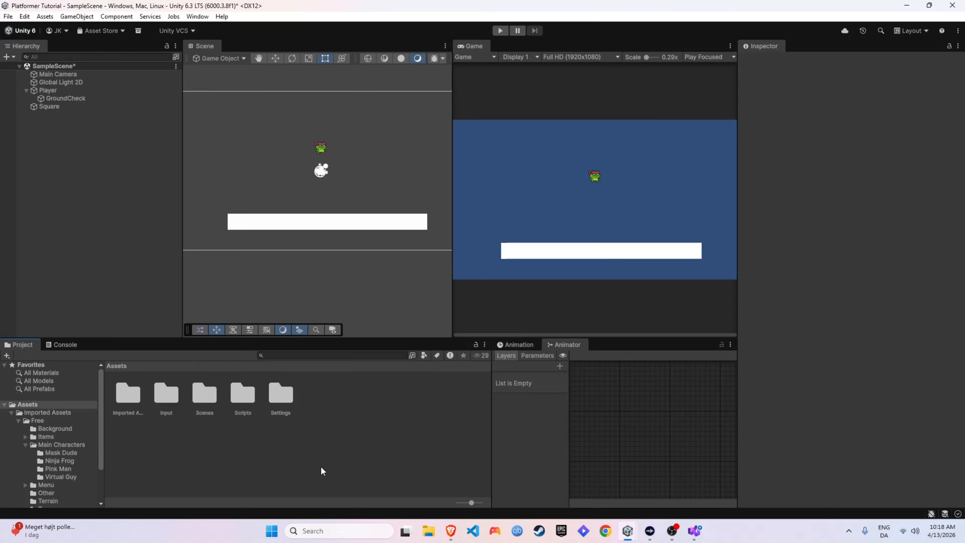
key(ctrl+shift+n)
text(Animat)
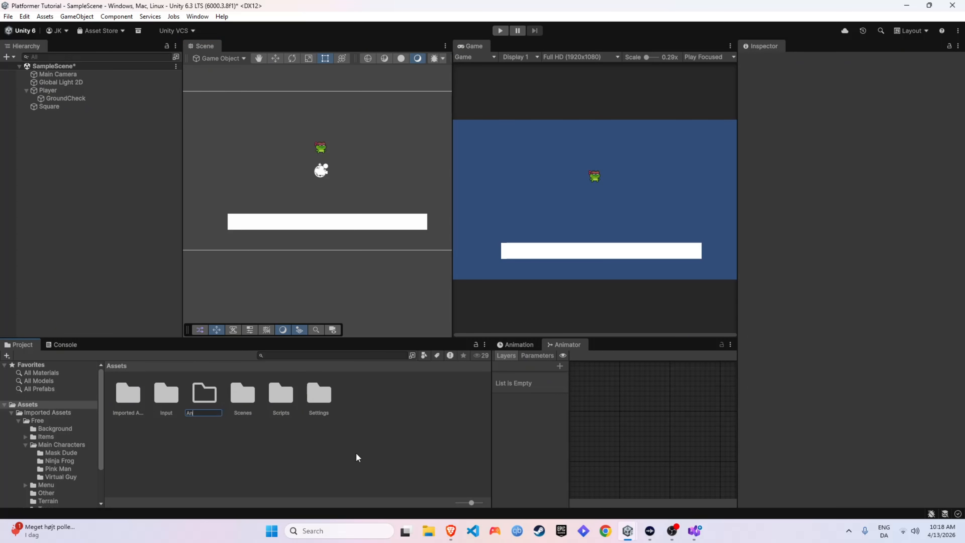
text(ion)
key(Return)
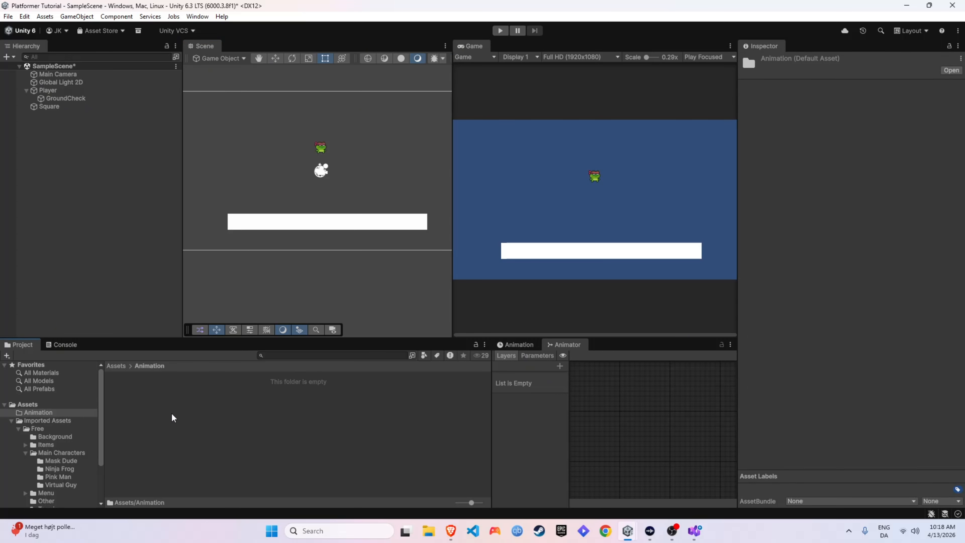
Create an Animator Controller named "PlayerAnimController" in the Animation folder
right_click(173, 418)
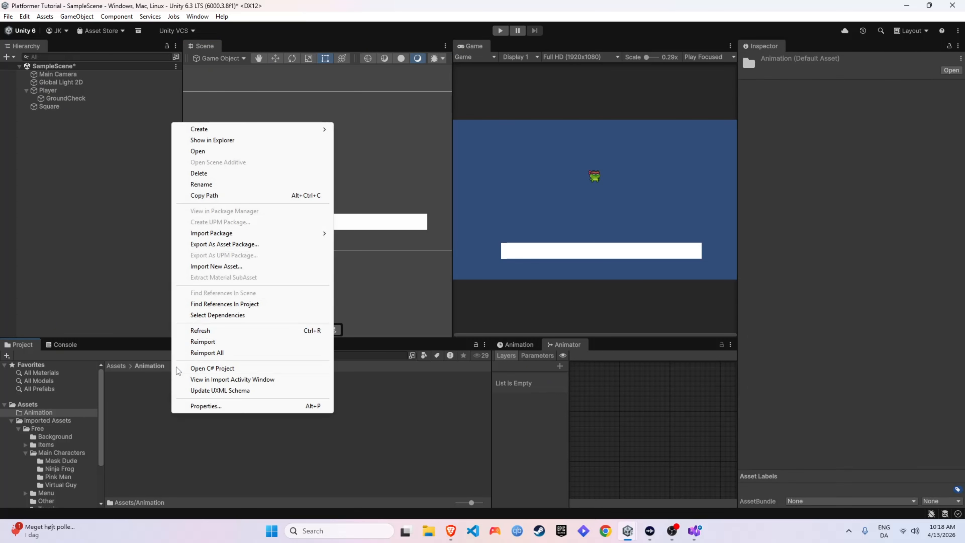
mouse_move(317, 129)
mouse_move(419, 193)
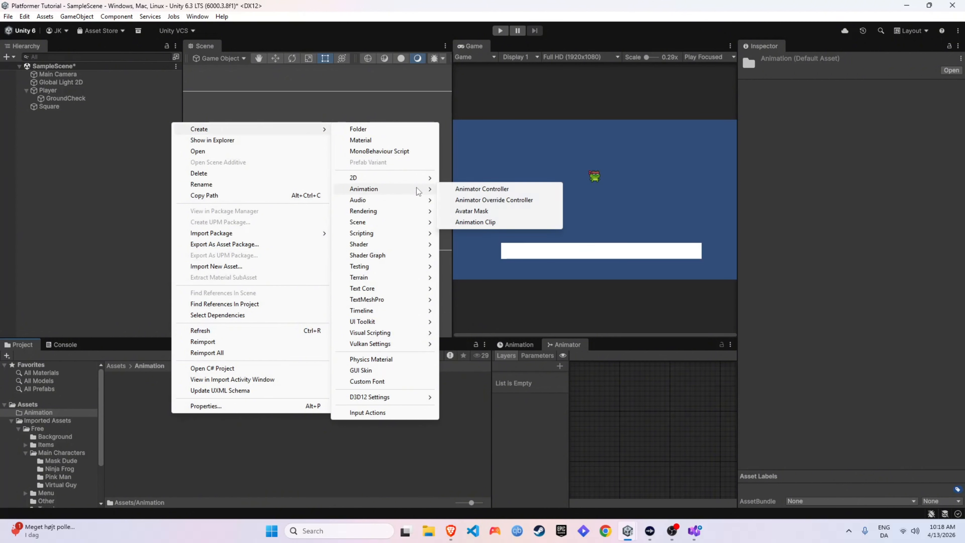
click(481, 189)
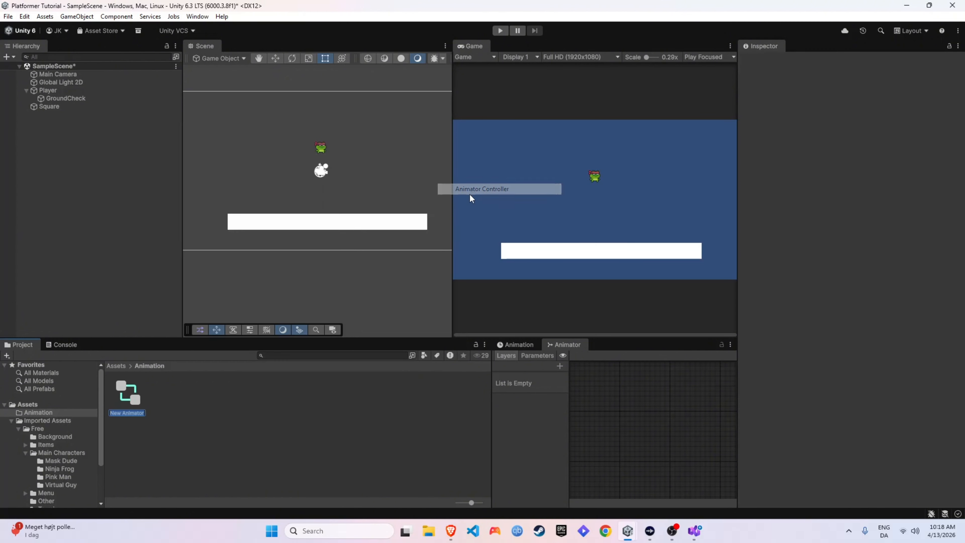
text(PlayerAnimController)
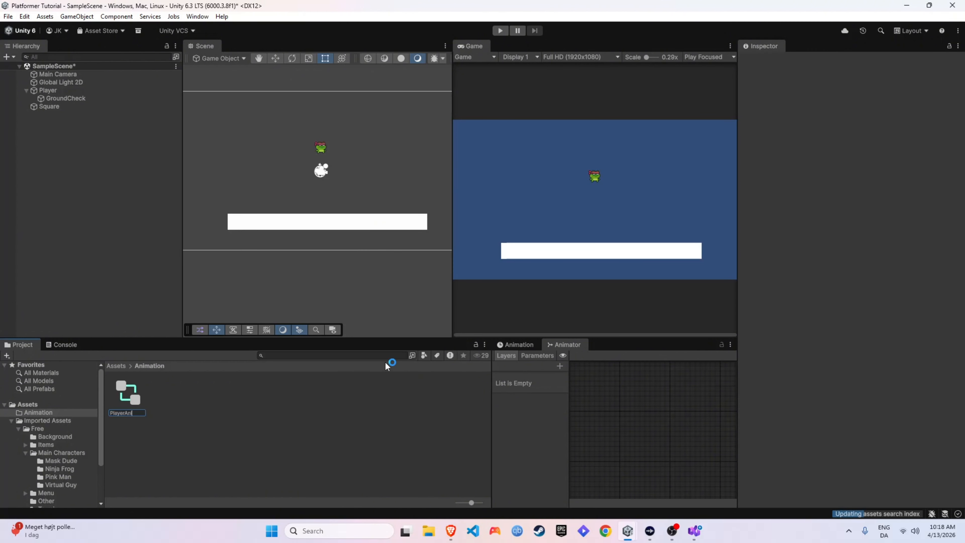
key(Return)
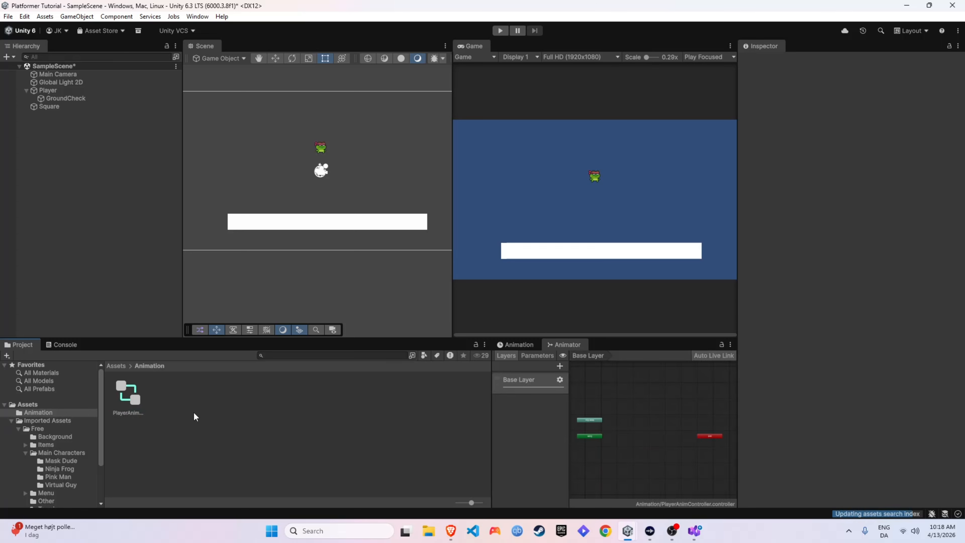
Create an Animation Clip named "Idle" in the Animation folder
right_click(192, 410)
mouse_move(334, 123)
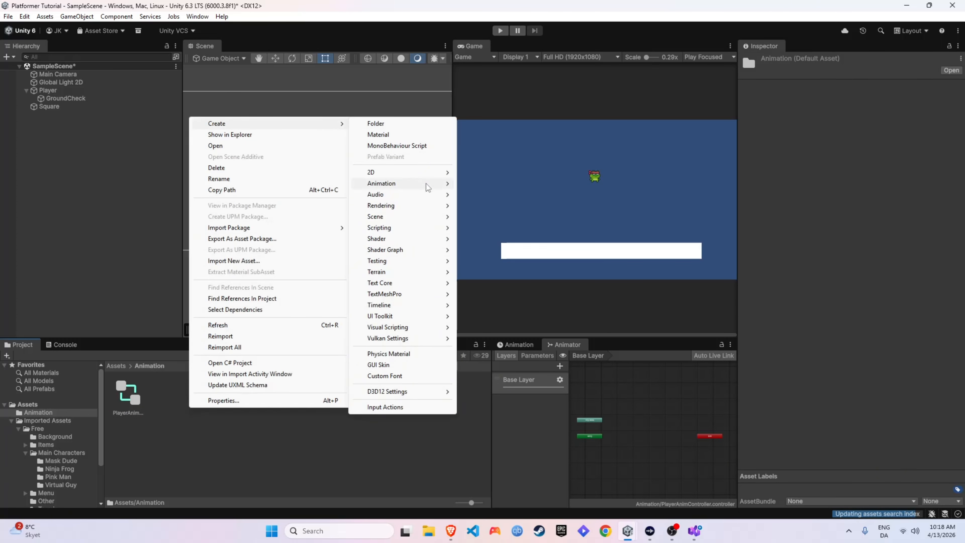
mouse_move(425, 183)
click(493, 216)
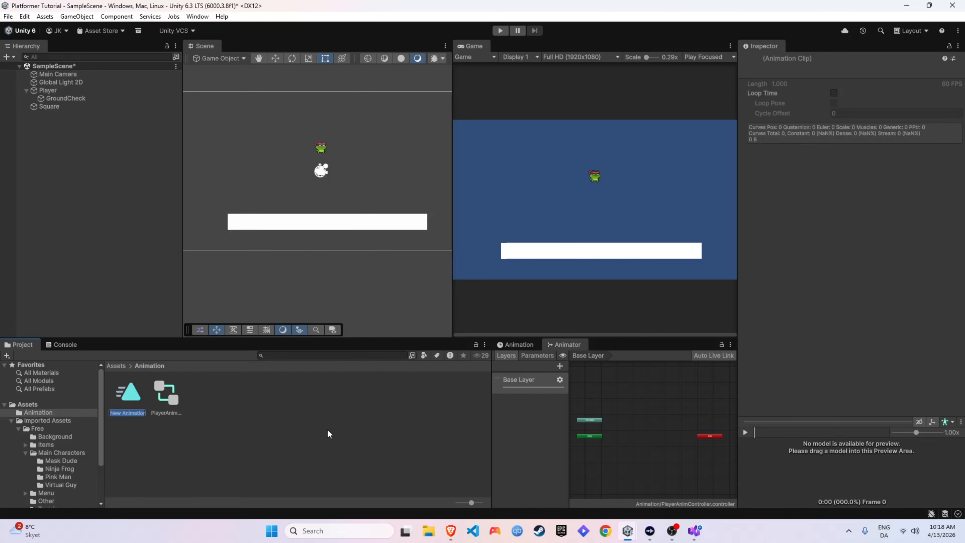
text(Idle)
key(Return)
Add an Animator component to the Player object and assign PlayerAnimController as its controller
click(56, 93)
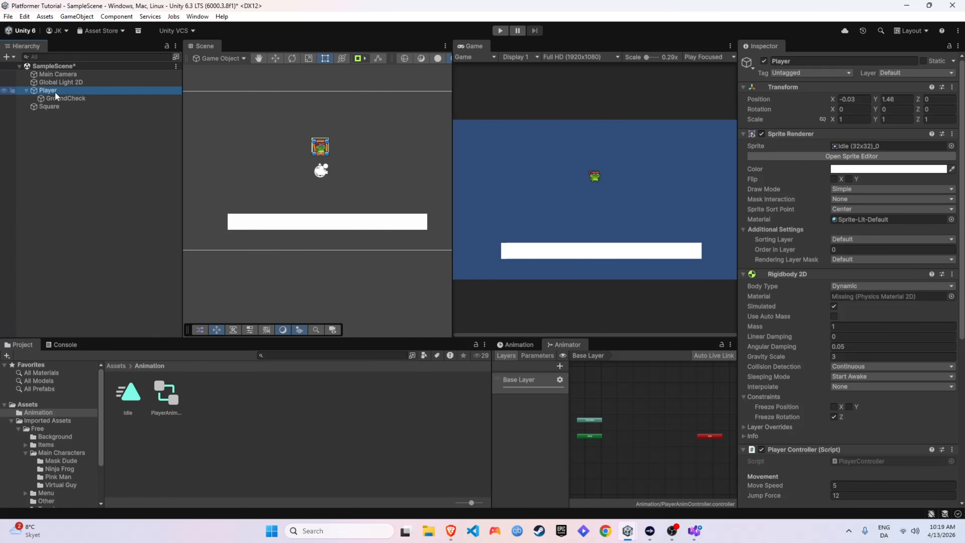
scroll(855, 267, down, 10)
click(851, 493)
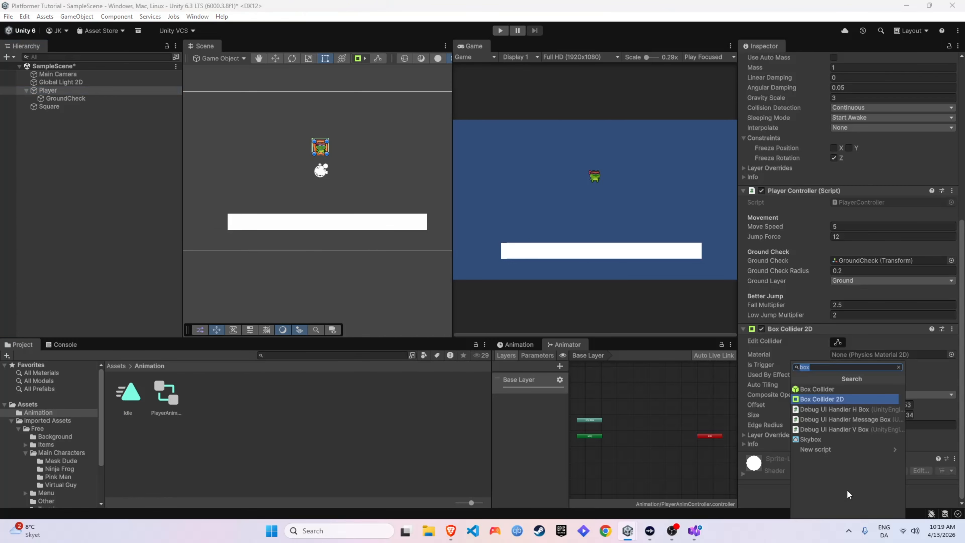
text(anima)
key(Return)
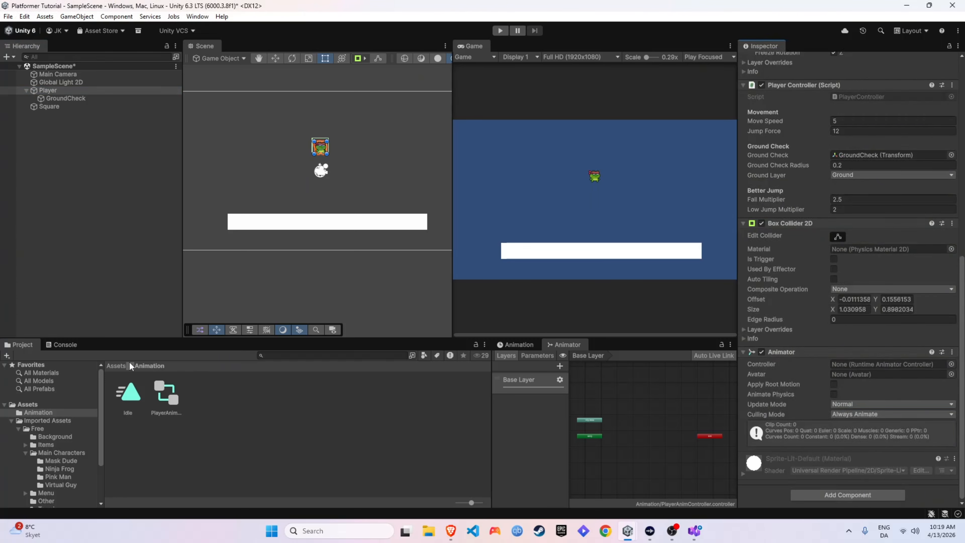
drag(166, 394, 872, 369)
click(857, 366)
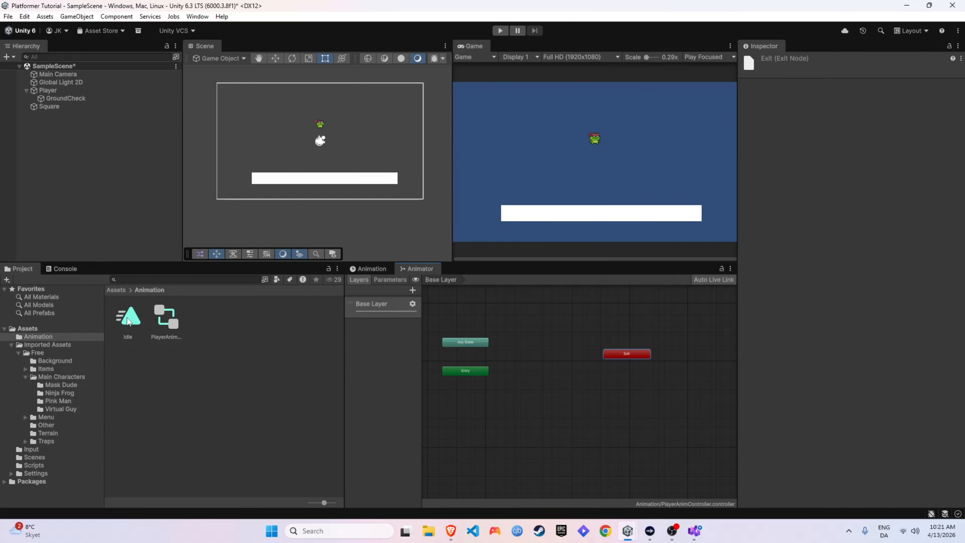
Add the Idle clip as a state in the Animator's Base Layer and place it beside the Entry node
drag(130, 322, 539, 385)
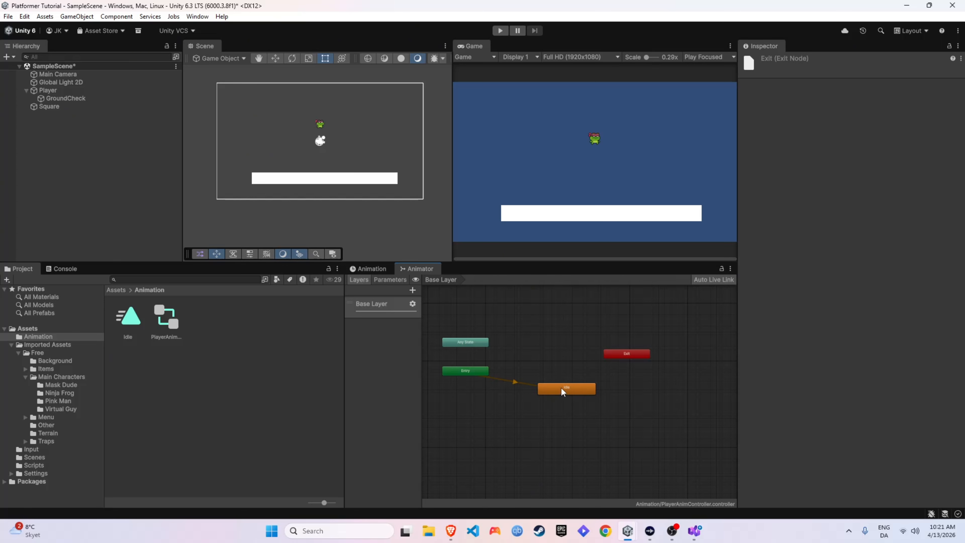
drag(563, 387, 551, 372)
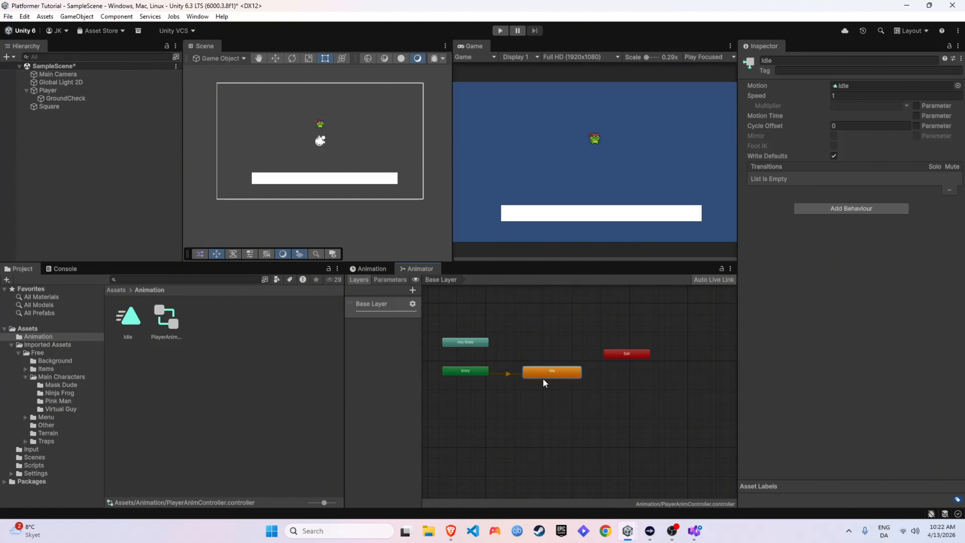
click(557, 379)
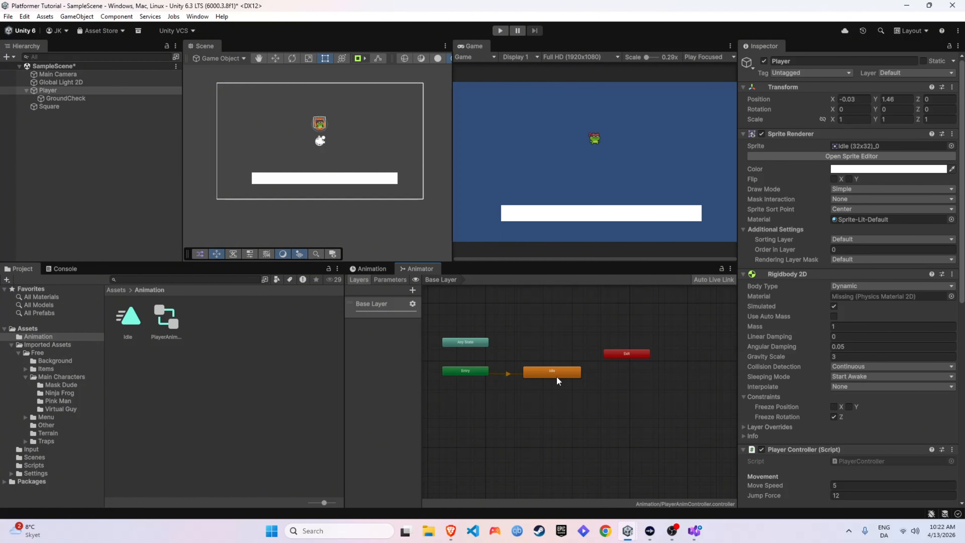
Set the Player's Idle clip to 20 samples in the Animation window
click(373, 269)
click(388, 290)
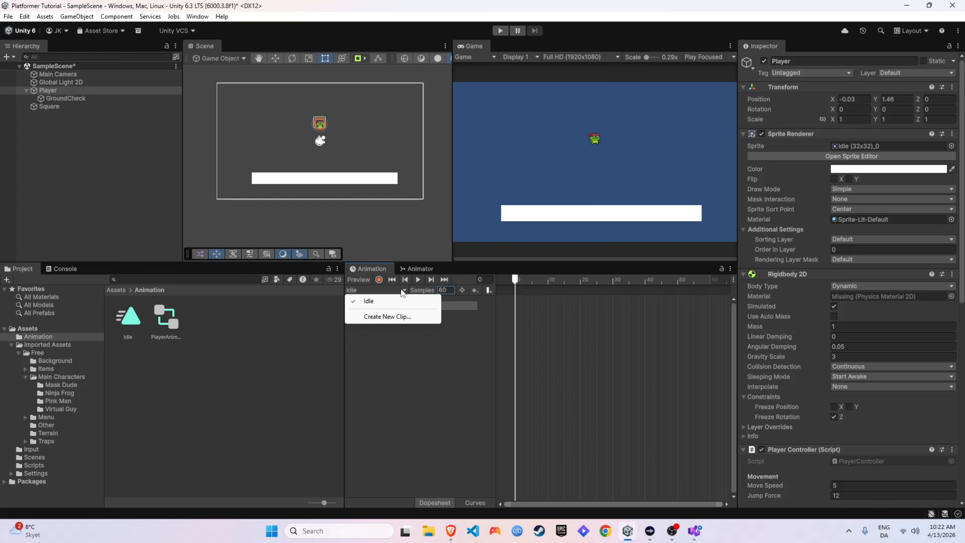
click(521, 282)
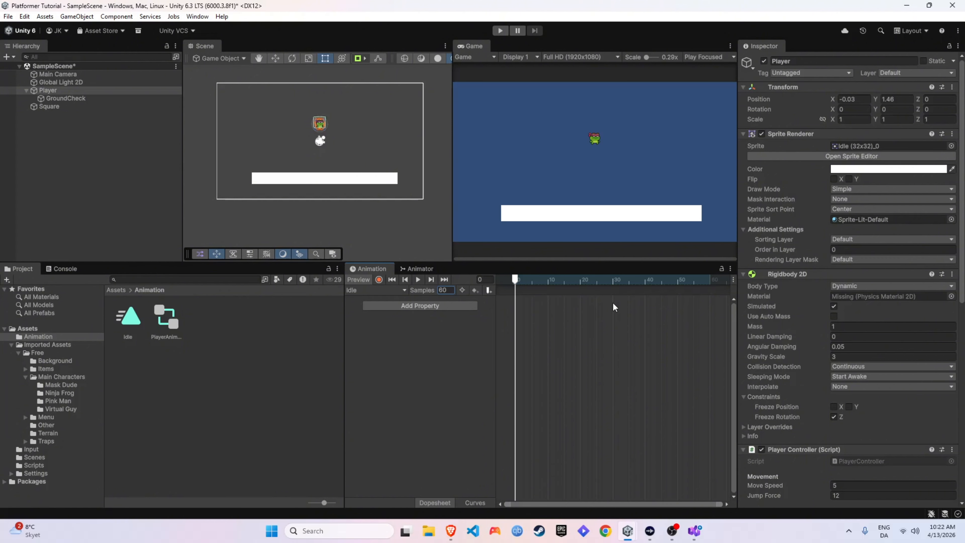
click(733, 280)
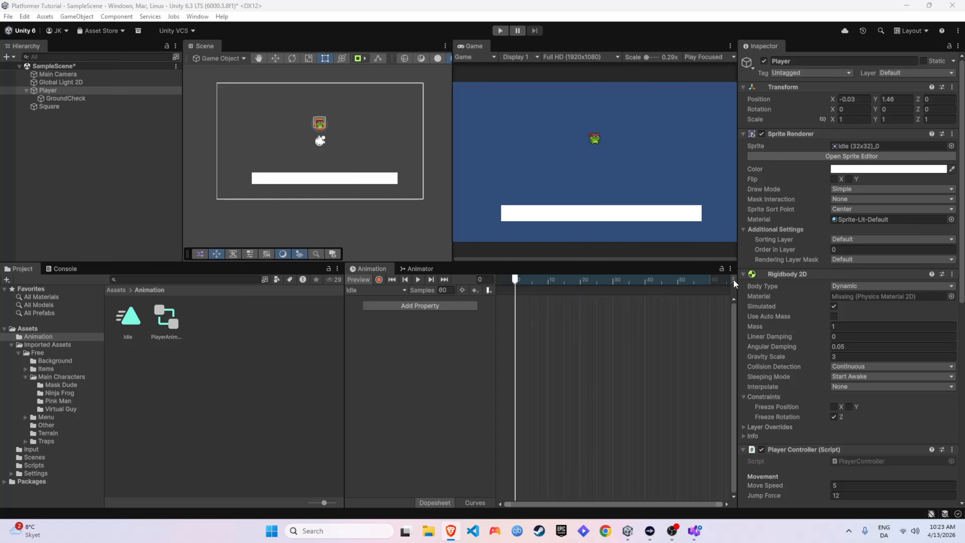
click(451, 290)
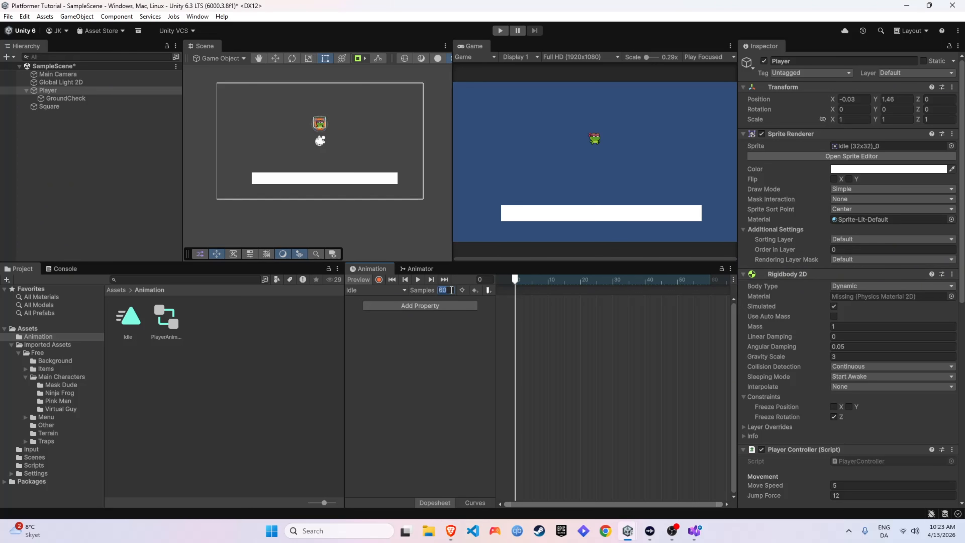
text(2)
key(Return)
Add all 11 Idle (32x32) sprites from the Ninja Frog folder to the start of the Idle clip's timeline
click(117, 290)
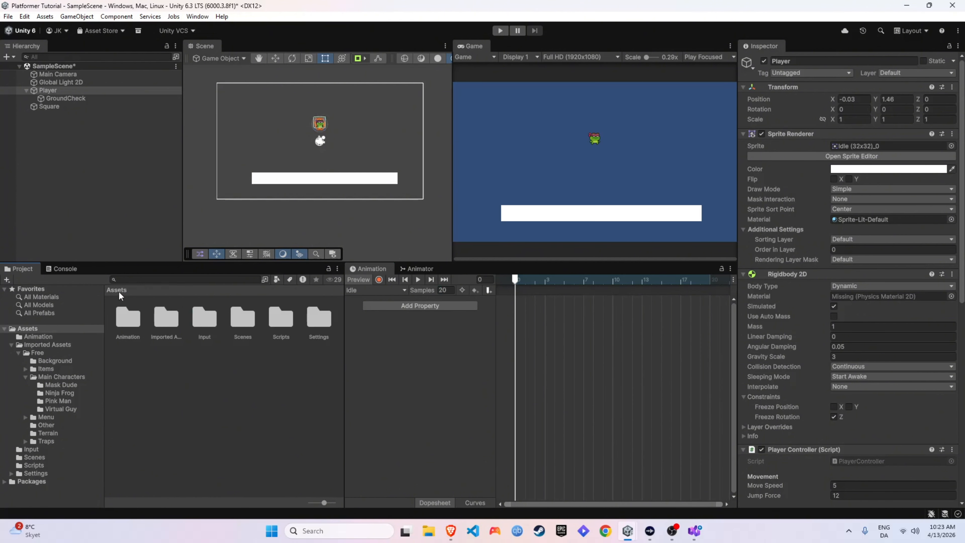
double_click(169, 318)
double_click(132, 320)
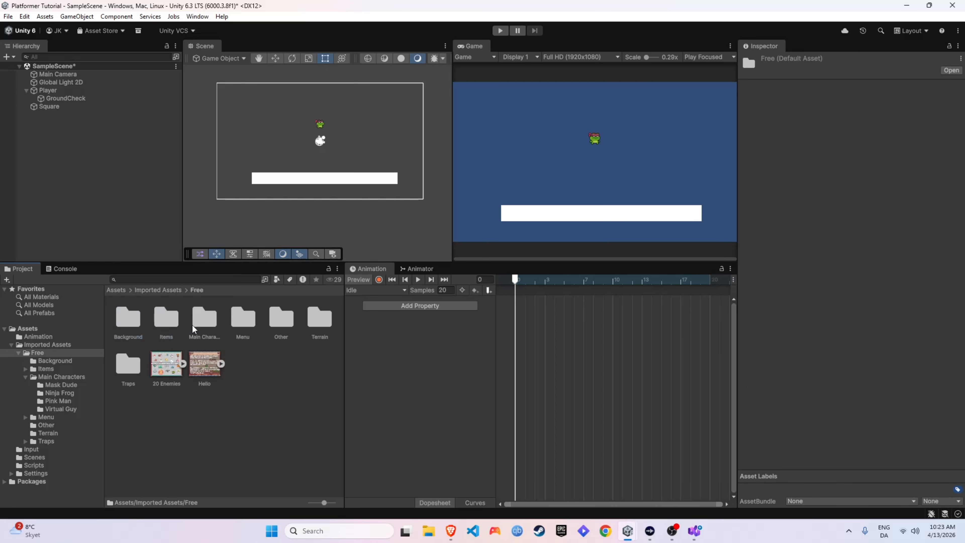
double_click(204, 319)
double_click(169, 319)
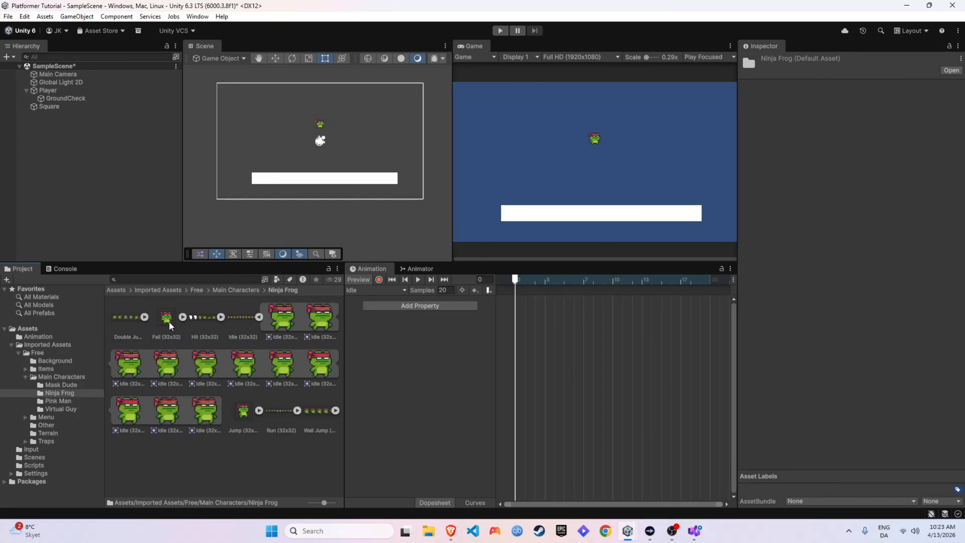
click(259, 317)
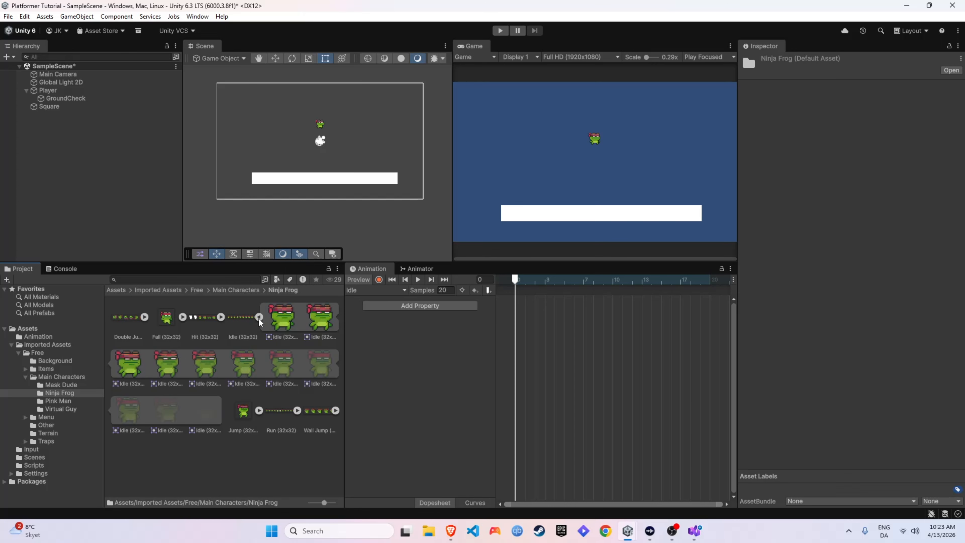
click(283, 316)
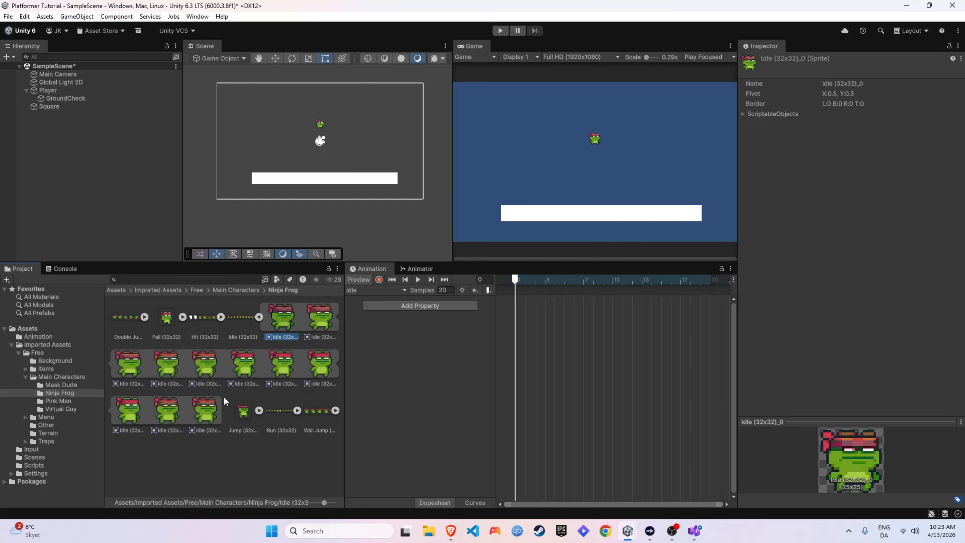
shift+click(207, 412)
drag(207, 412, 403, 359)
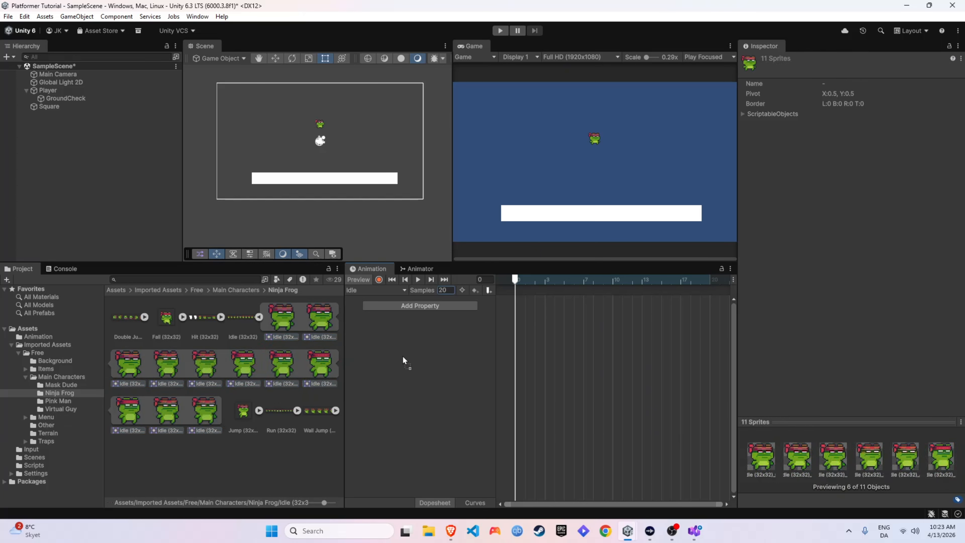
drag(519, 343, 520, 341)
Play back the Idle clip and view the frog up close in the Scene view
scroll(334, 133, up, 5)
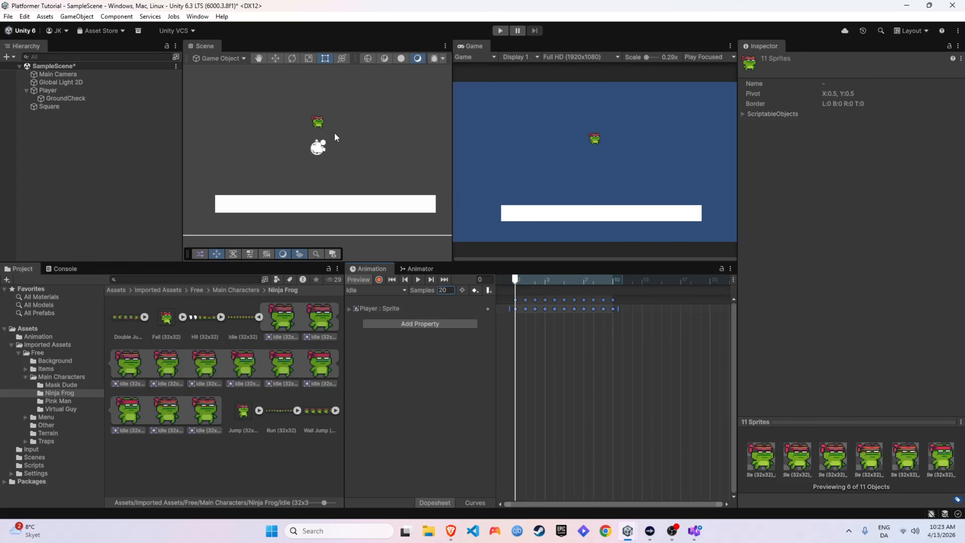
scroll(334, 134, up, 2)
middle_drag(335, 133, 368, 150)
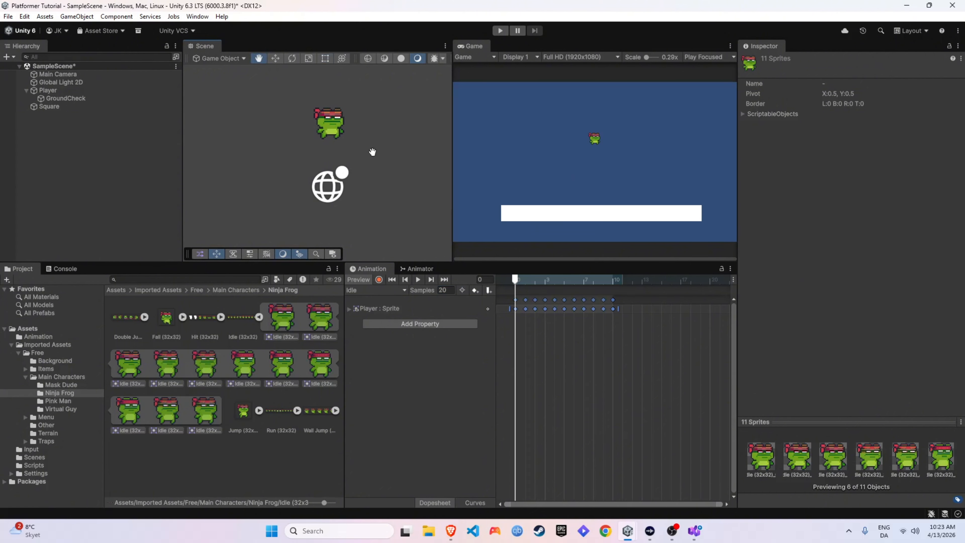
click(416, 283)
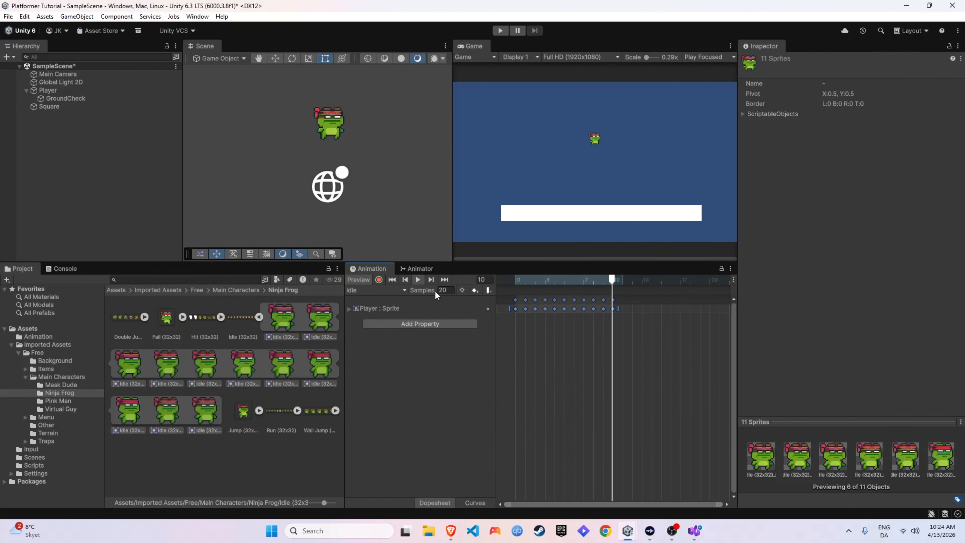
Try the Idle clip at 60 samples for comparison and set it back to 20
click(450, 290)
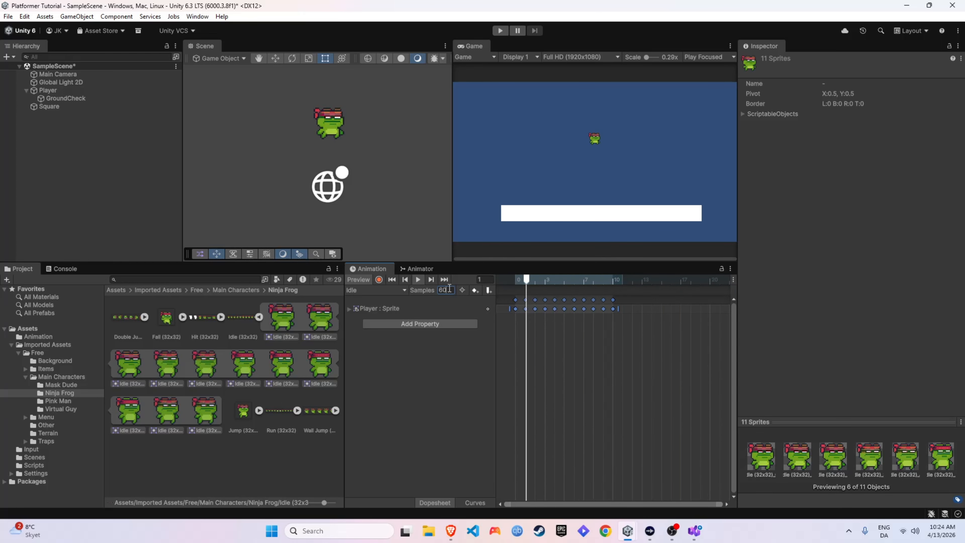
text(60)
click(449, 289)
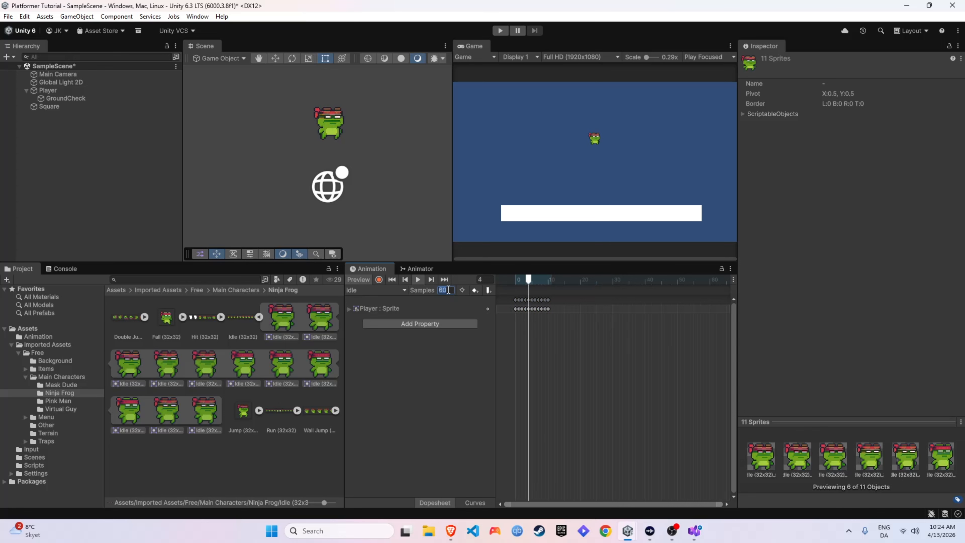
text(20)
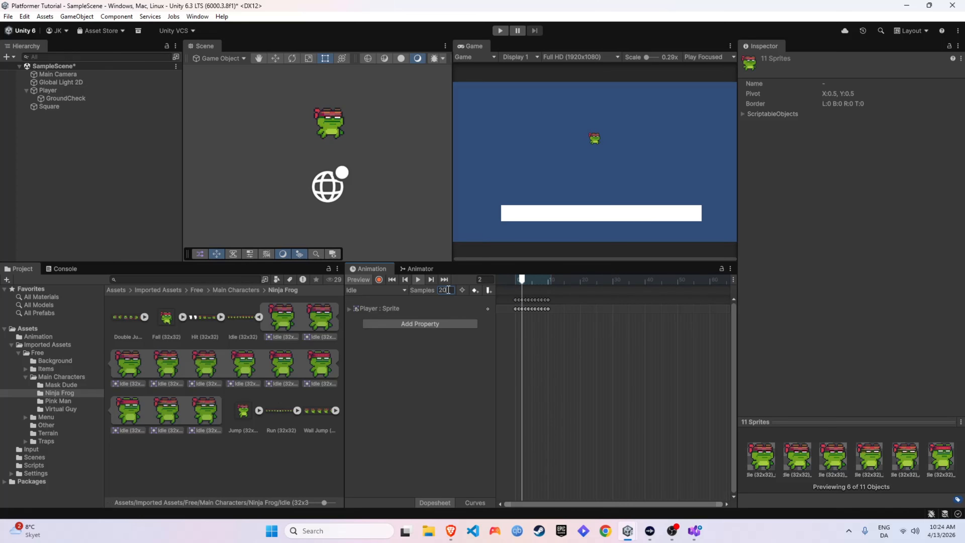
key(Return)
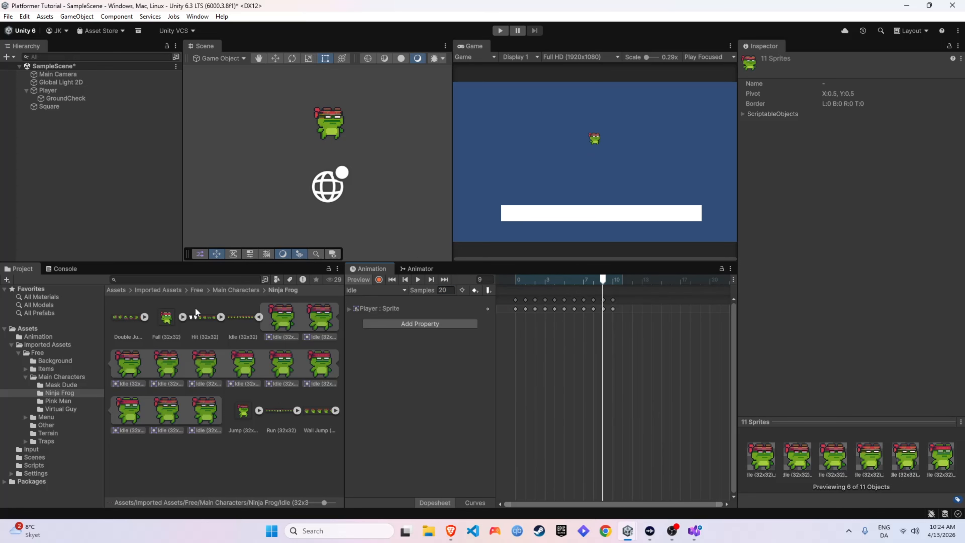
View the Idle state in the Animator and test the player's idle, movement and jump in Play mode
click(418, 268)
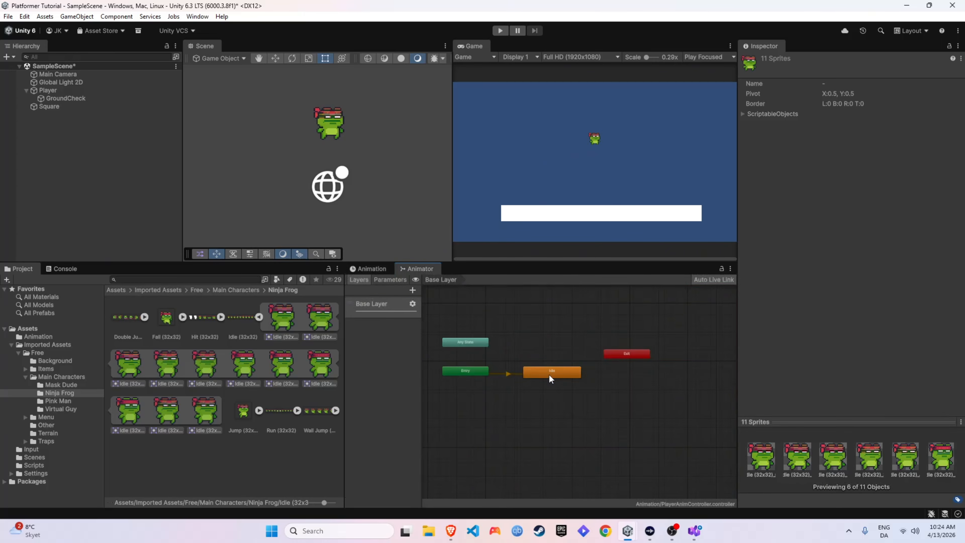
click(500, 31)
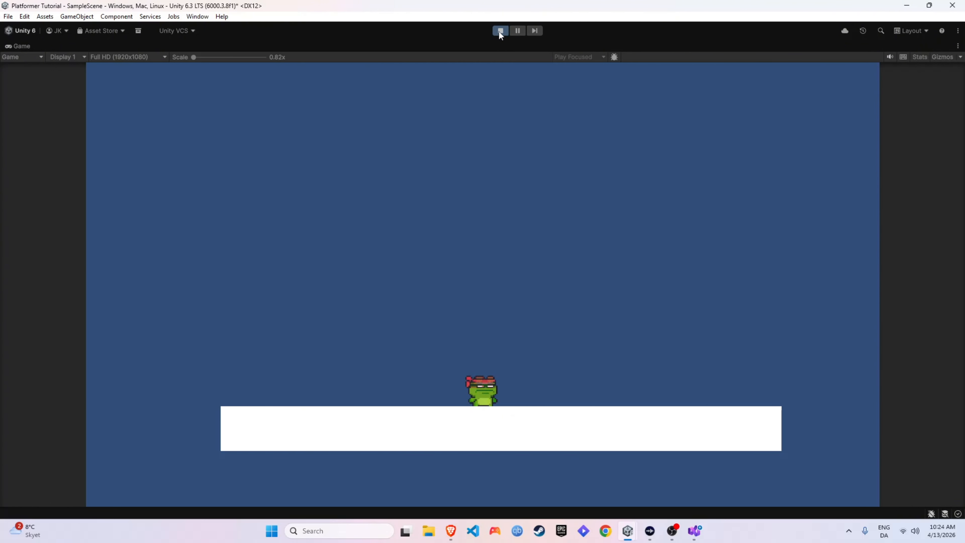
key(d)
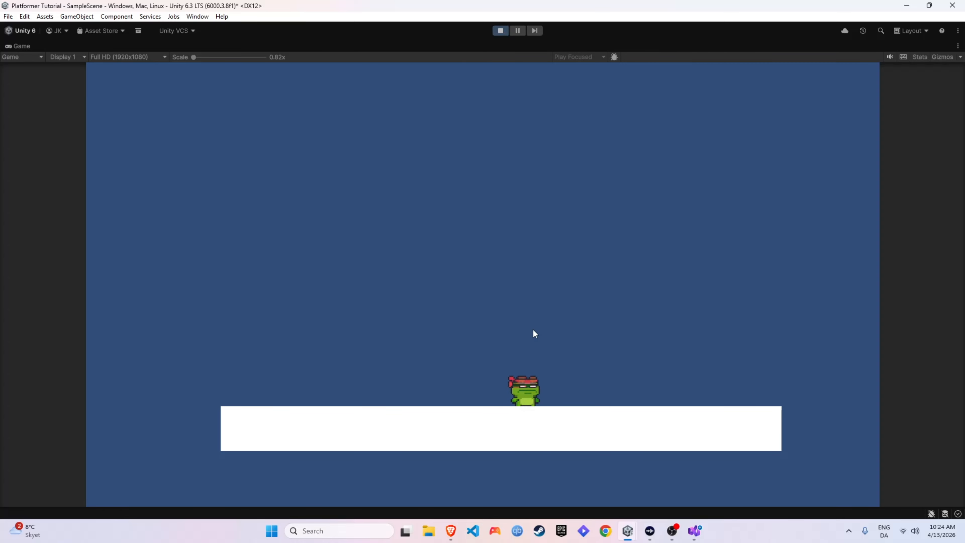
key(space)
key(a)
click(501, 31)
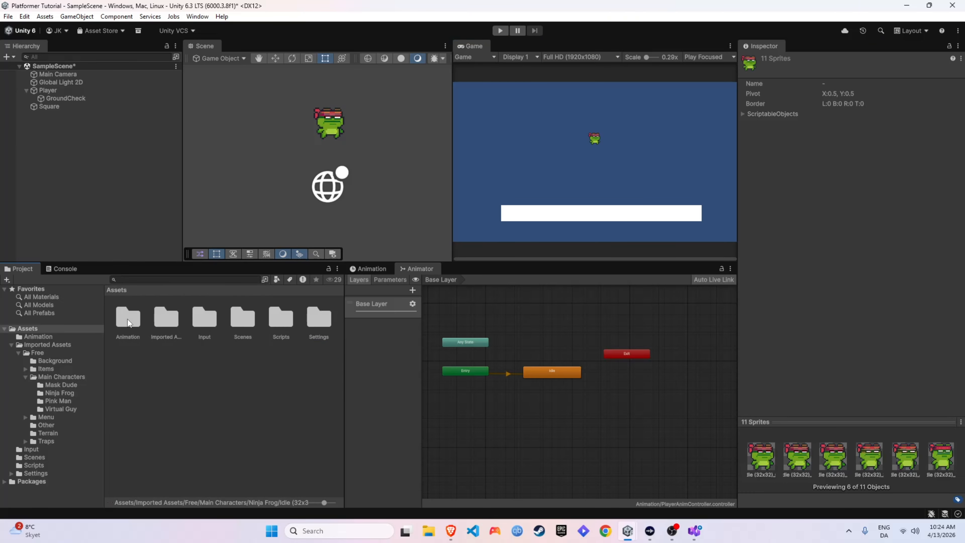
Enable Loop Time on the Idle clip in the Animation folder and test it in Play mode
double_click(127, 319)
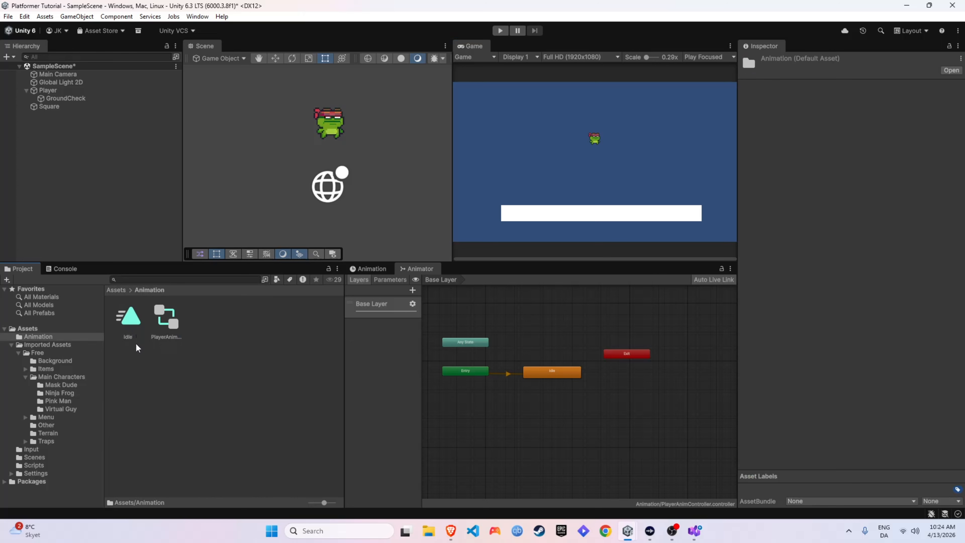
click(128, 320)
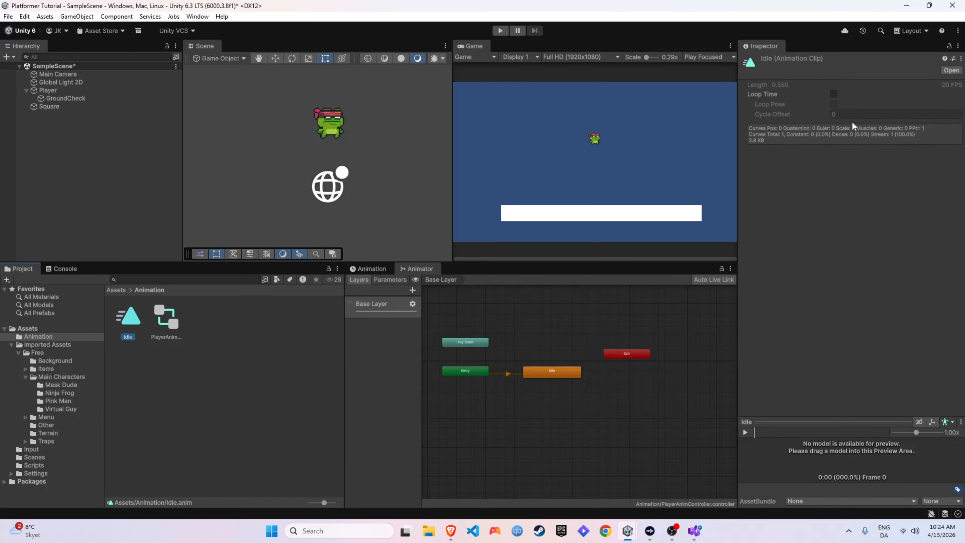
click(834, 94)
click(501, 31)
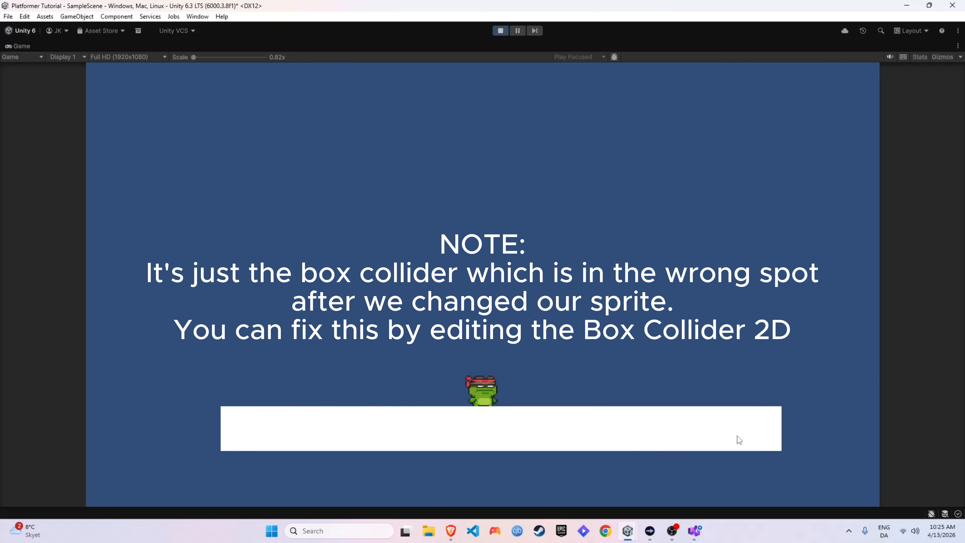
key(ctrl+p)
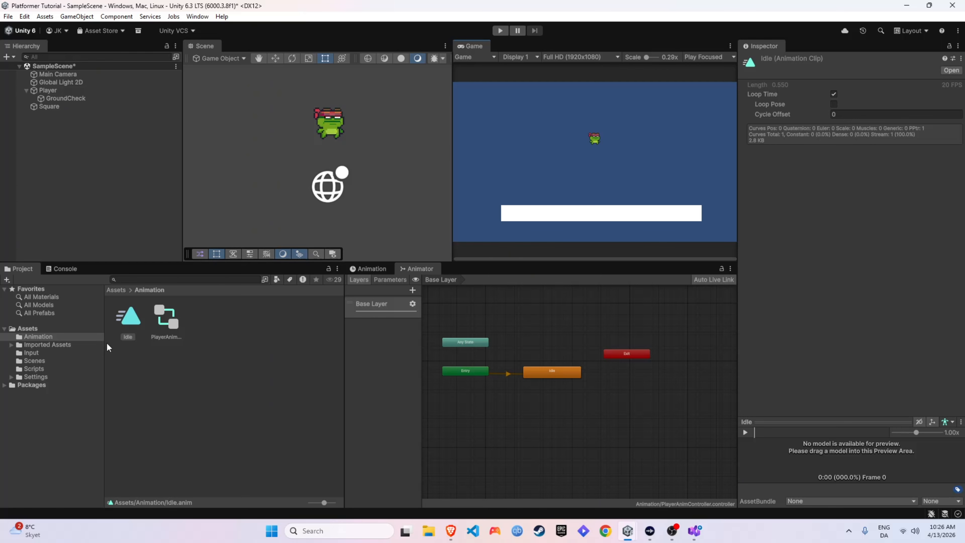
Create an animation clip named Run in the Animation folder
right_click(200, 360)
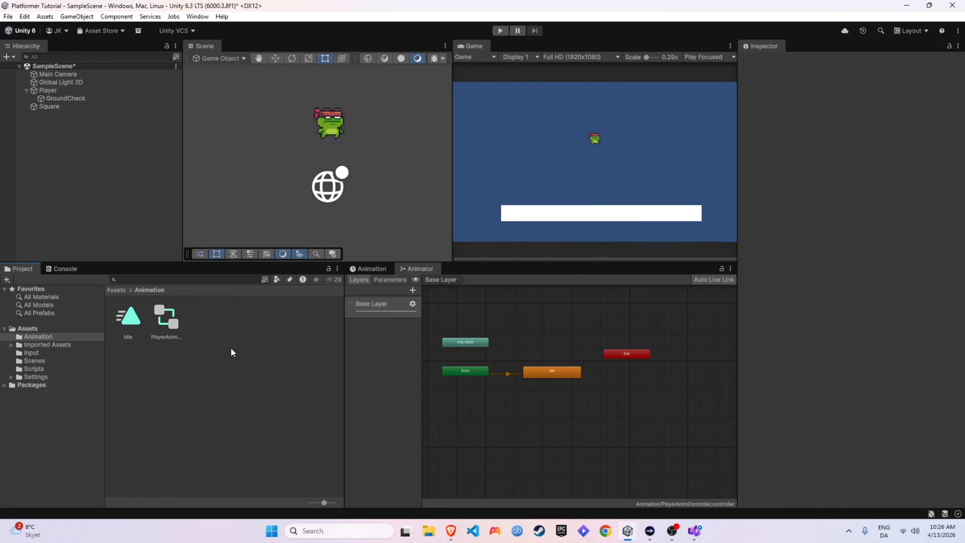
right_click(264, 329)
mouse_move(388, 45)
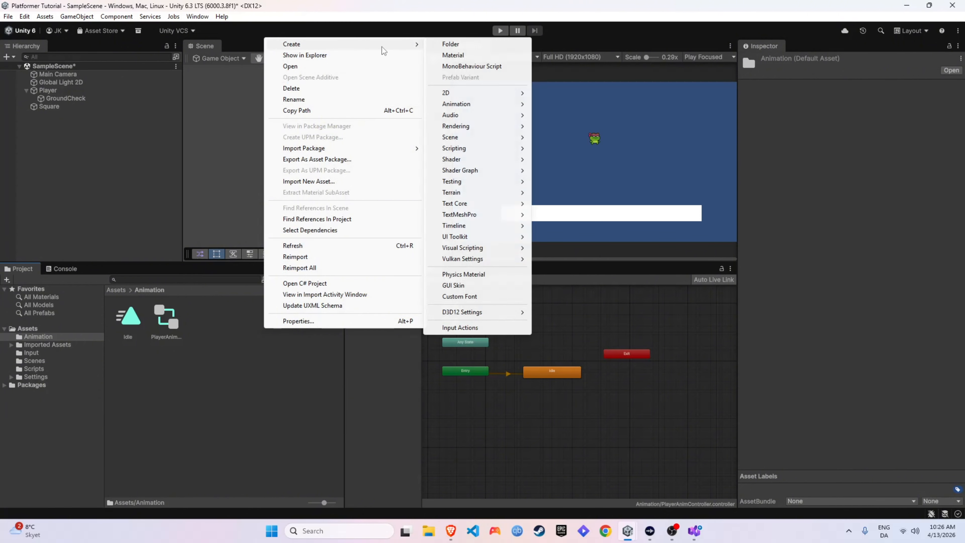
mouse_move(494, 104)
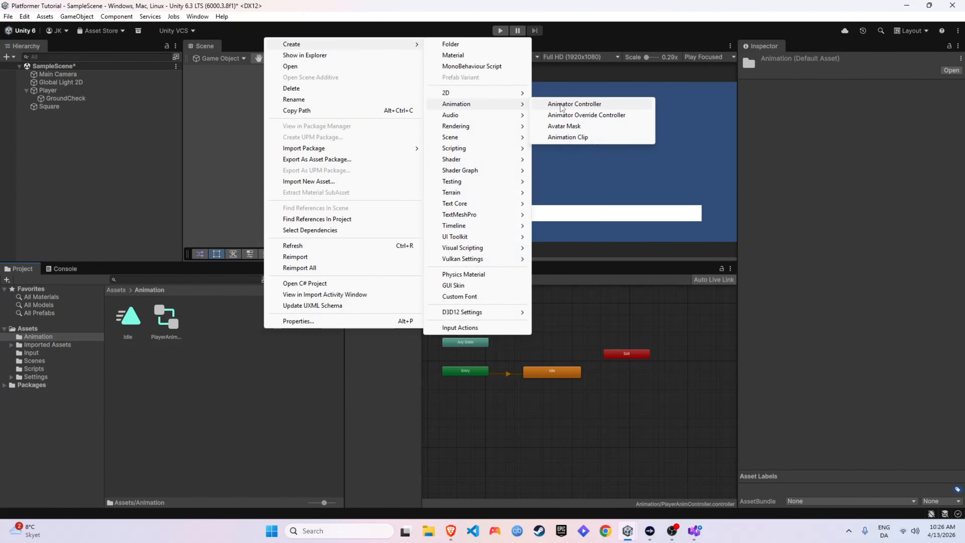
click(562, 137)
text(Run)
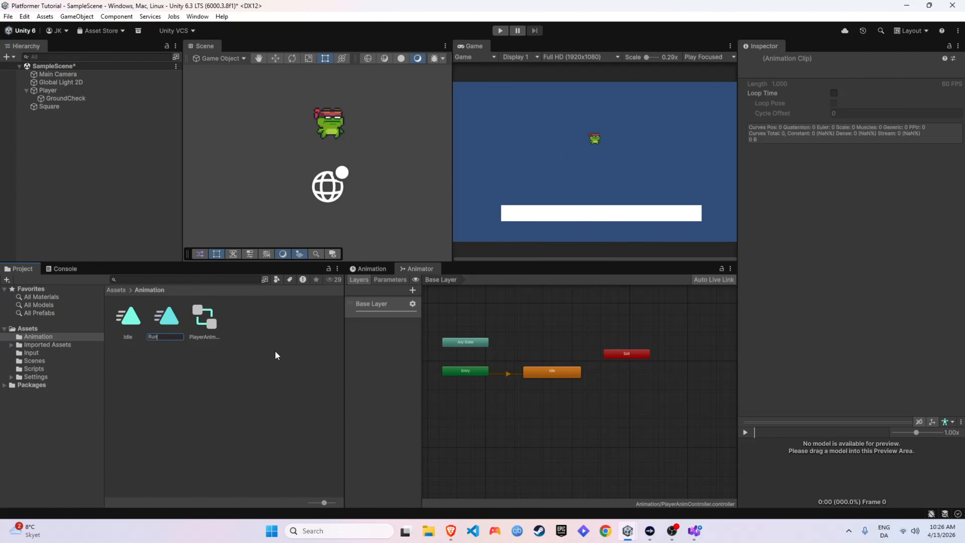
Create an animation clip named Jump in the Animation folder and add the Jump and Run clips to the Animator graph
right_click(274, 351)
mouse_move(342, 67)
mouse_move(531, 129)
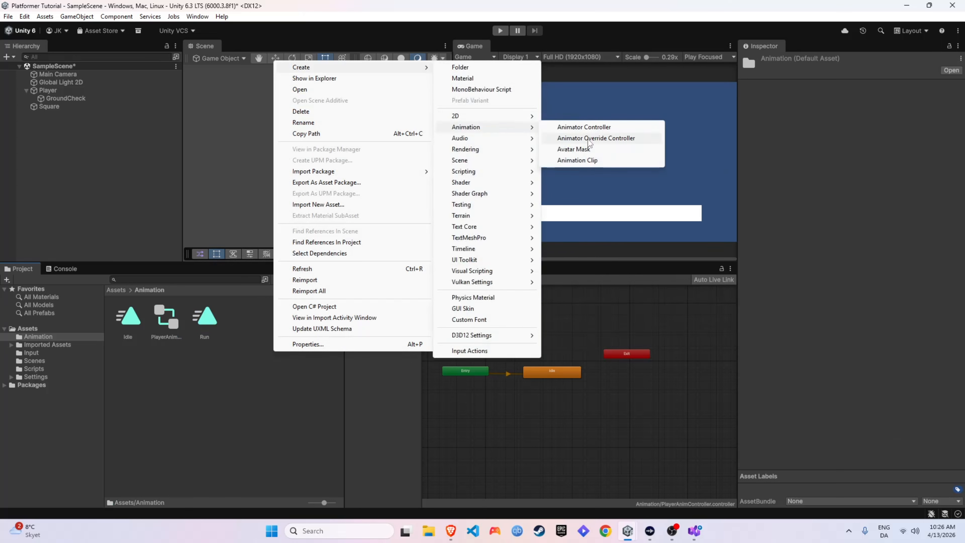
click(574, 160)
text(Jump)
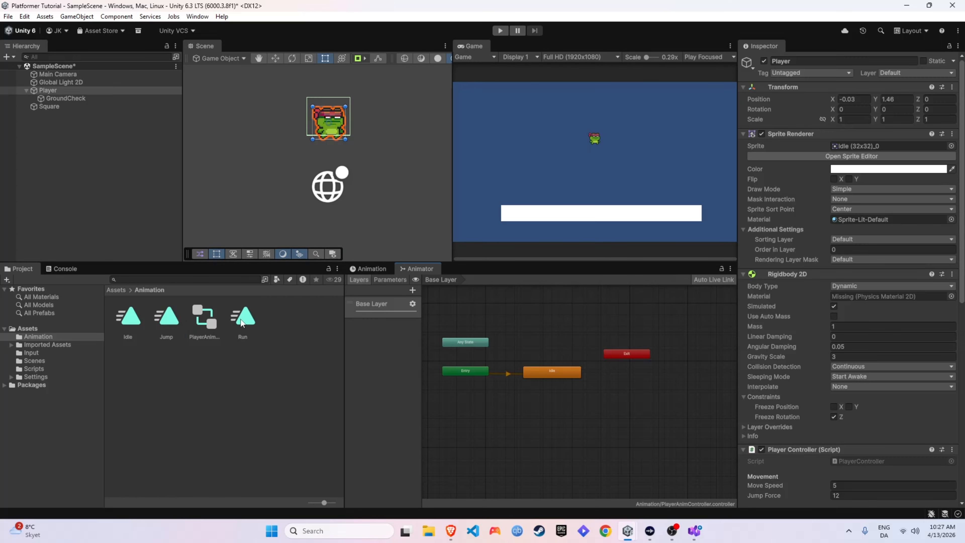
drag(163, 320, 530, 329)
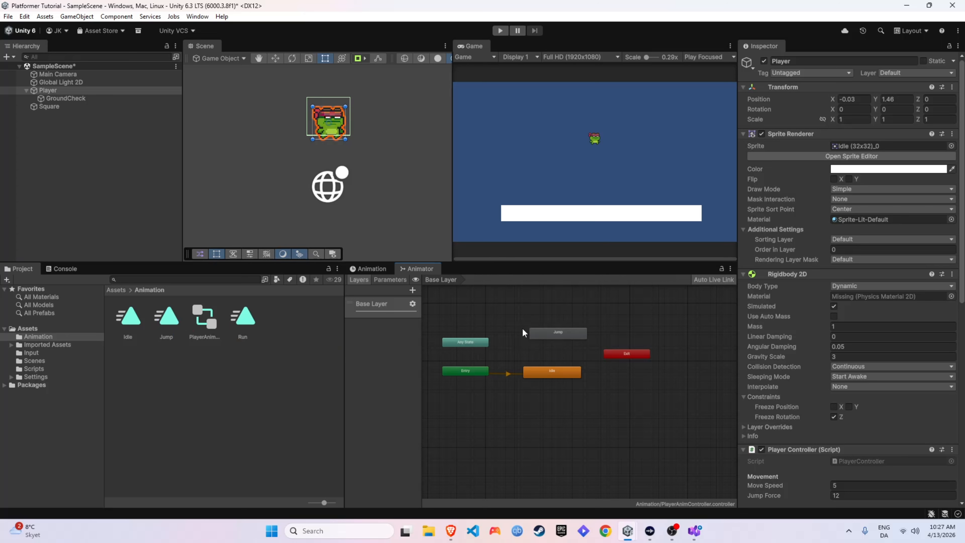
Switch the player's Animation timeline to the Run clip and set its samples to 20
click(374, 270)
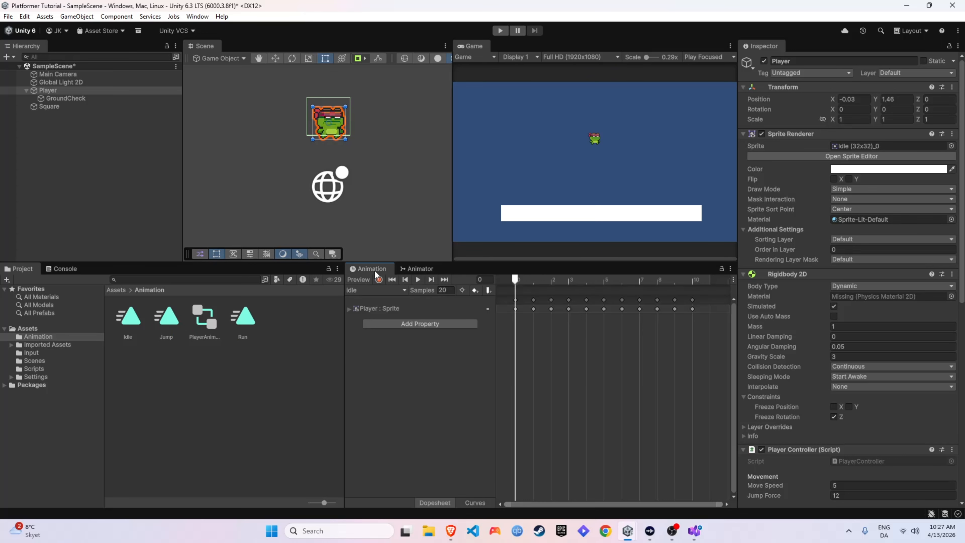
click(392, 291)
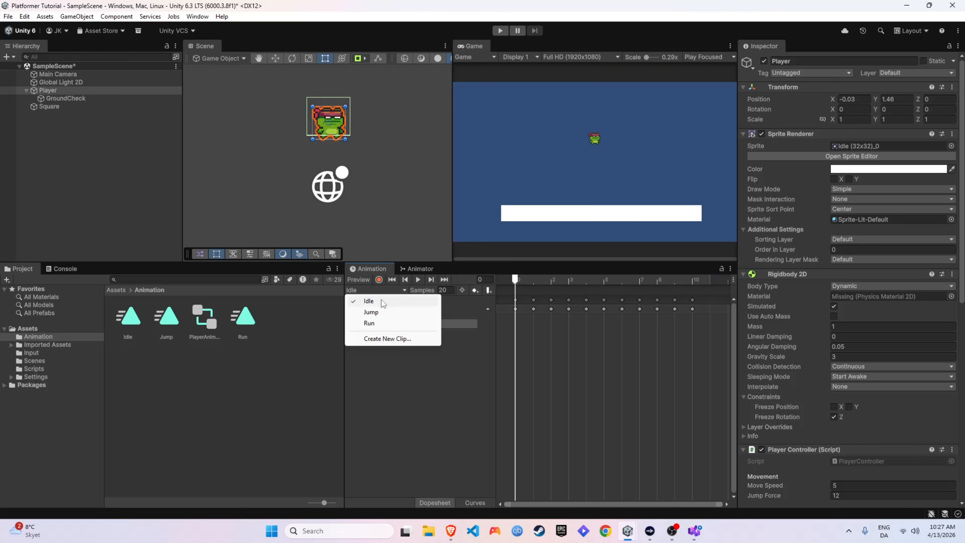
click(393, 291)
click(392, 291)
click(379, 323)
click(447, 290)
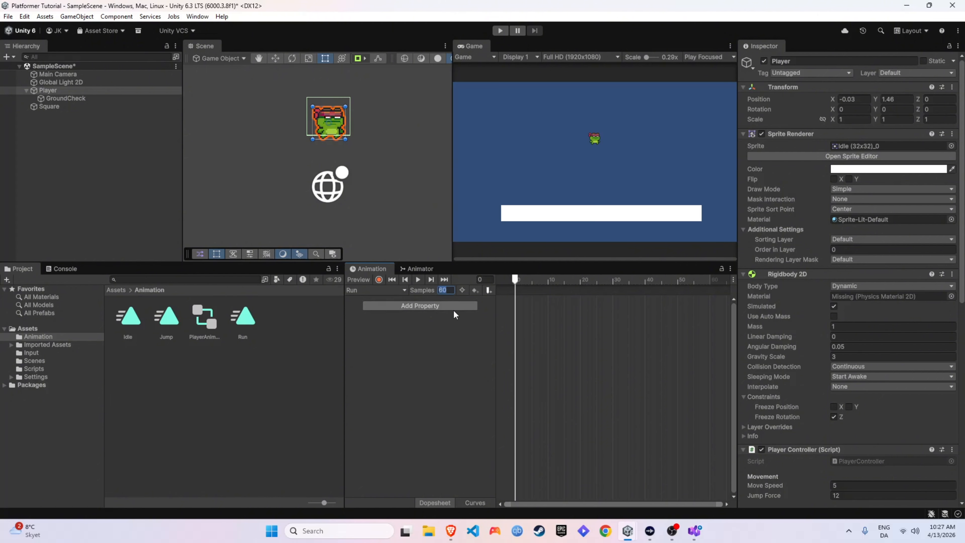
text(20)
key(Return)
Add all twelve Run (32x32) sprites from the Ninja Frog folder to the start of the Run clip and play it back
click(116, 290)
double_click(166, 318)
double_click(129, 320)
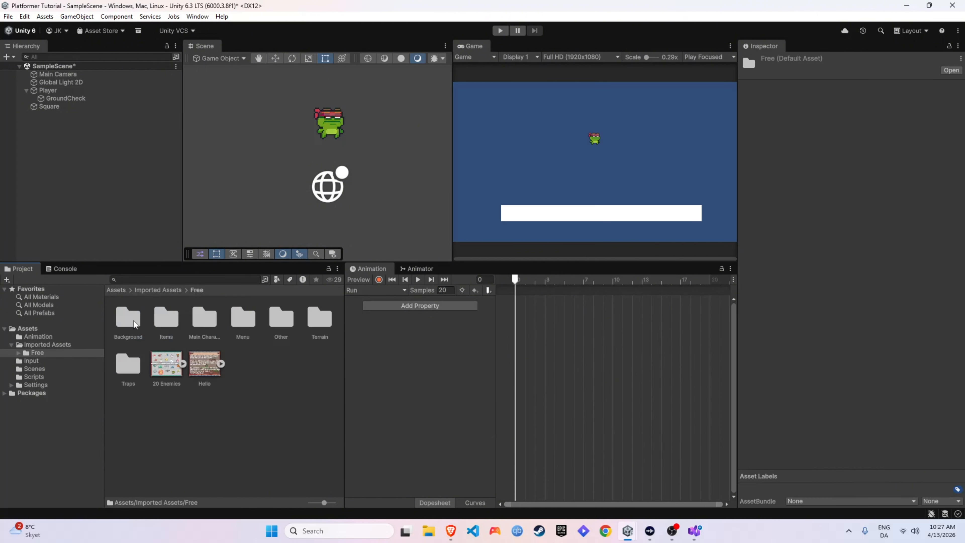
double_click(170, 319)
click(173, 321)
double_click(173, 321)
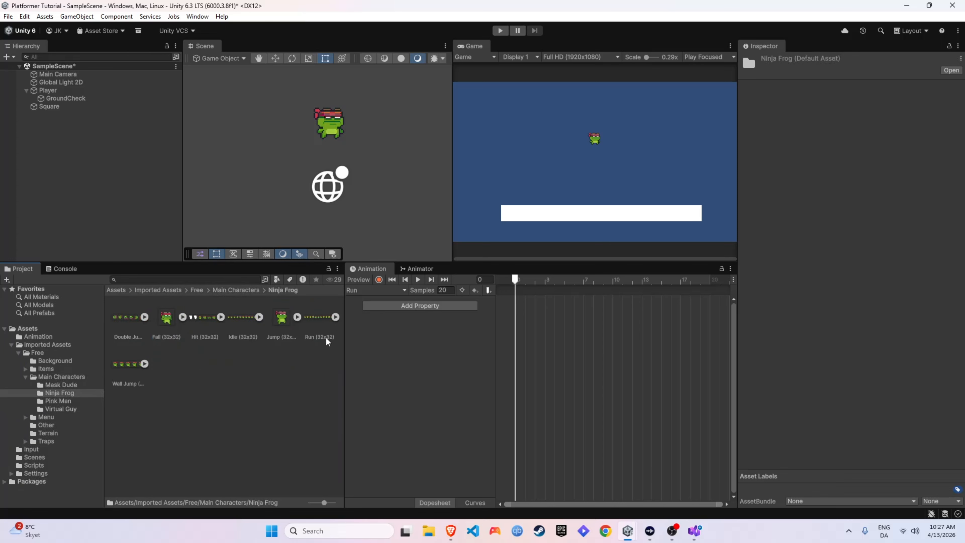
click(335, 317)
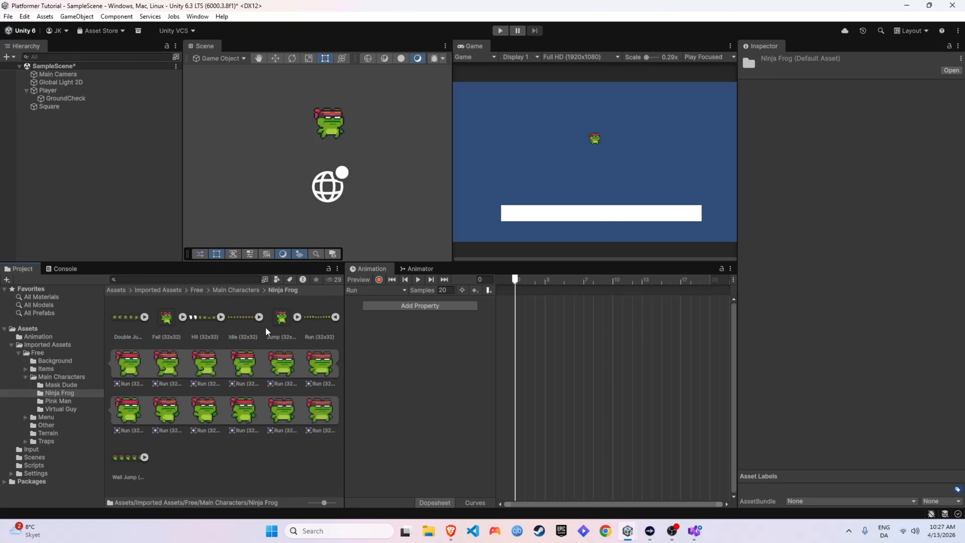
click(131, 365)
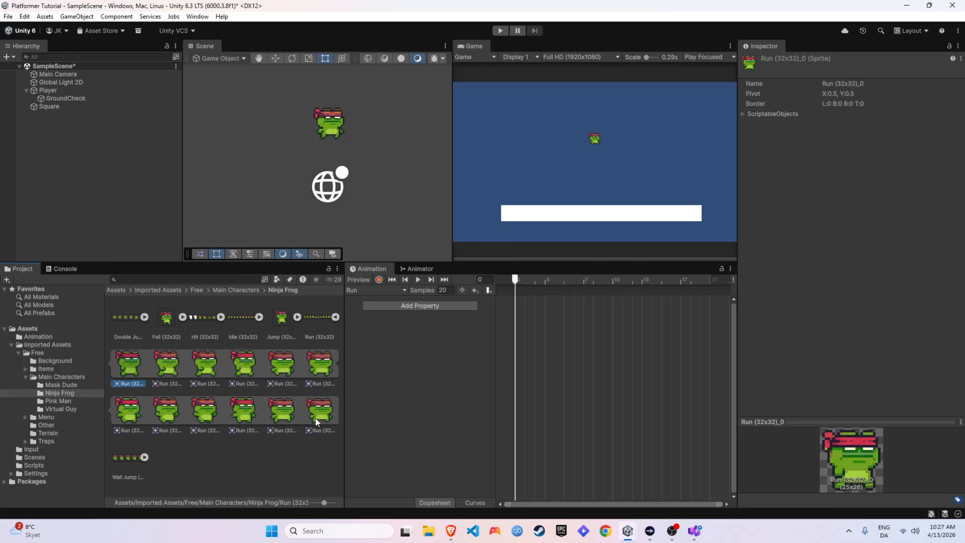
shift+click(319, 411)
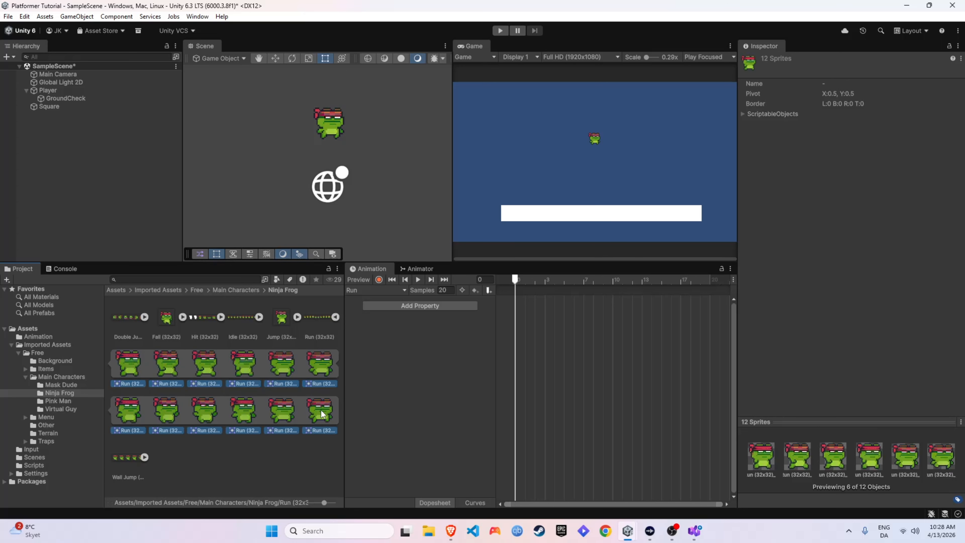
drag(321, 411, 527, 323)
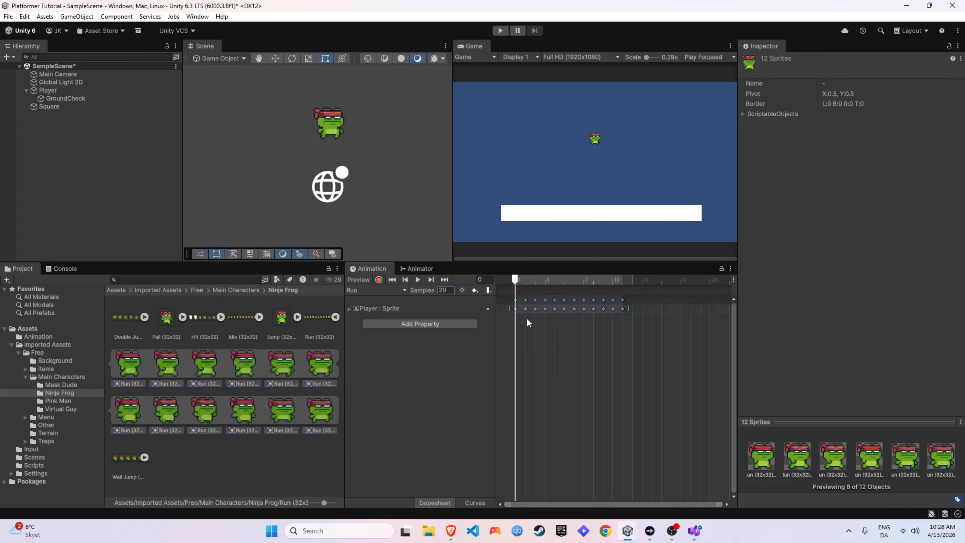
click(419, 279)
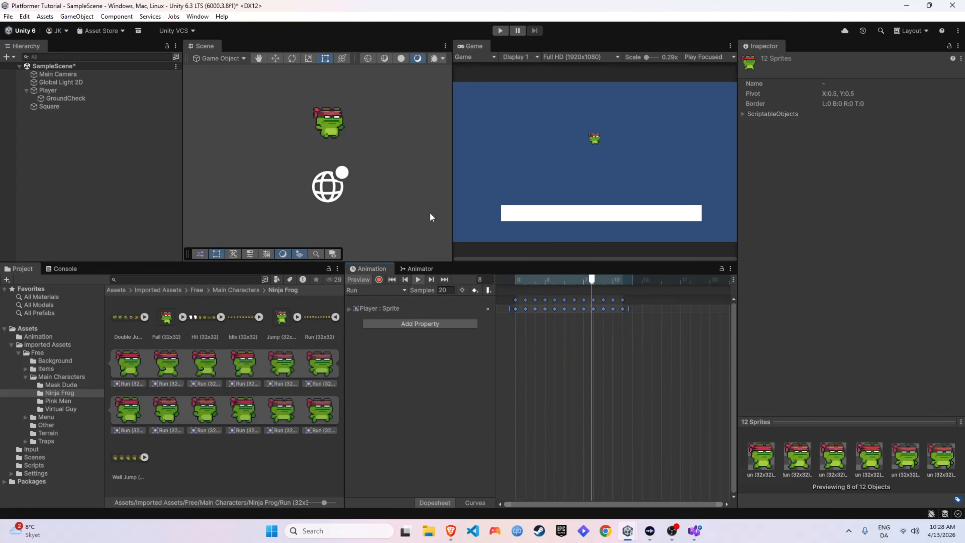
click(418, 279)
Switch the Animation timeline to the Jump clip and set its samples to 20
click(403, 290)
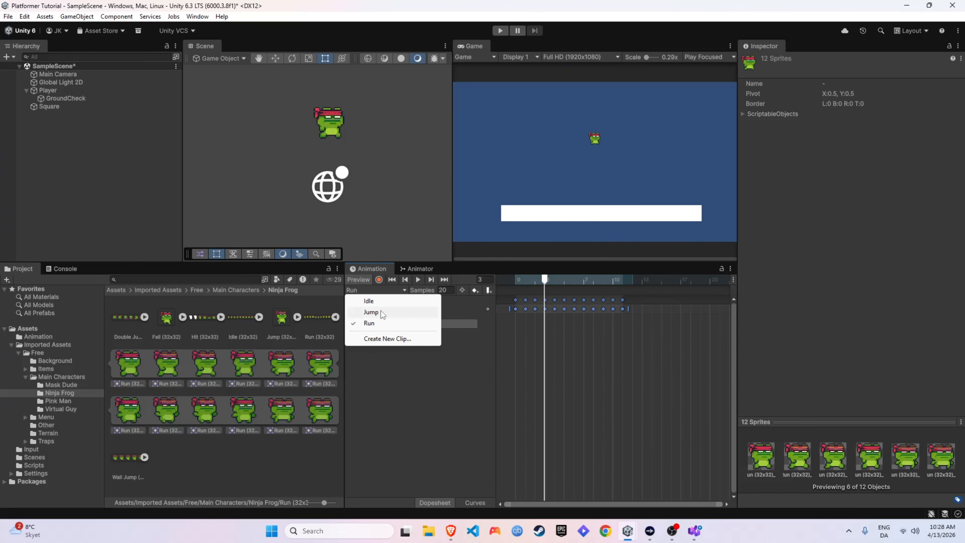
click(380, 312)
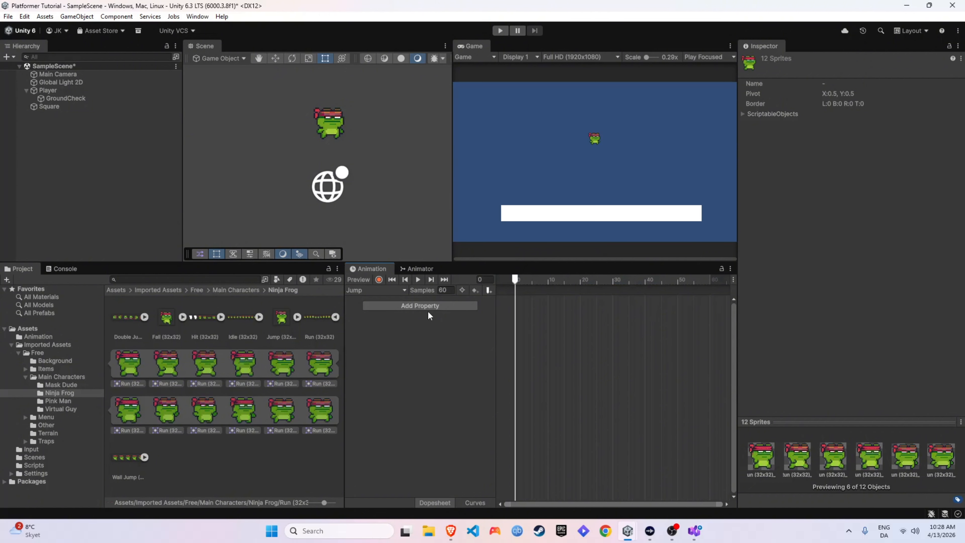
click(449, 289)
text(20)
key(Return)
Add the single Jump (32x32) sprite to the start of the Jump clip and play it back
click(335, 317)
click(301, 316)
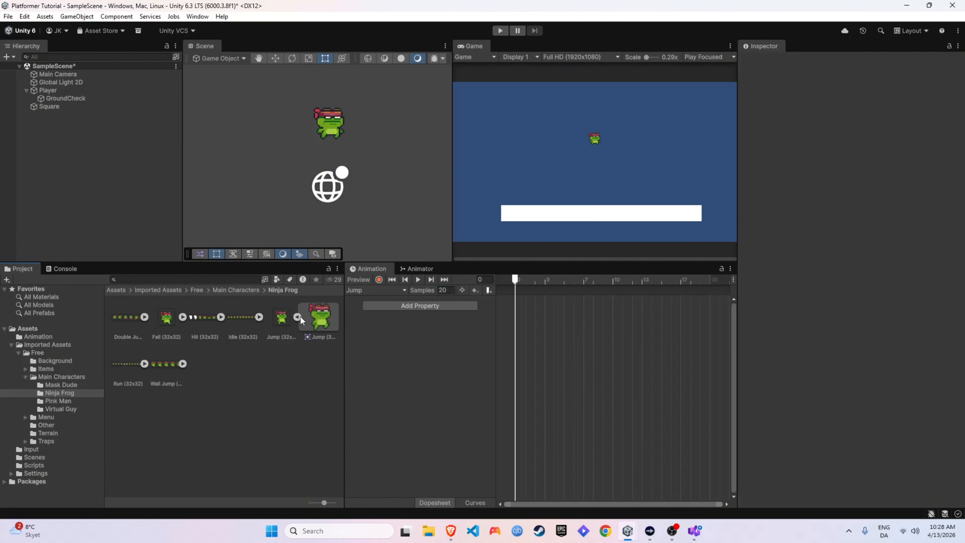
click(300, 317)
click(297, 318)
drag(321, 316, 529, 320)
click(418, 280)
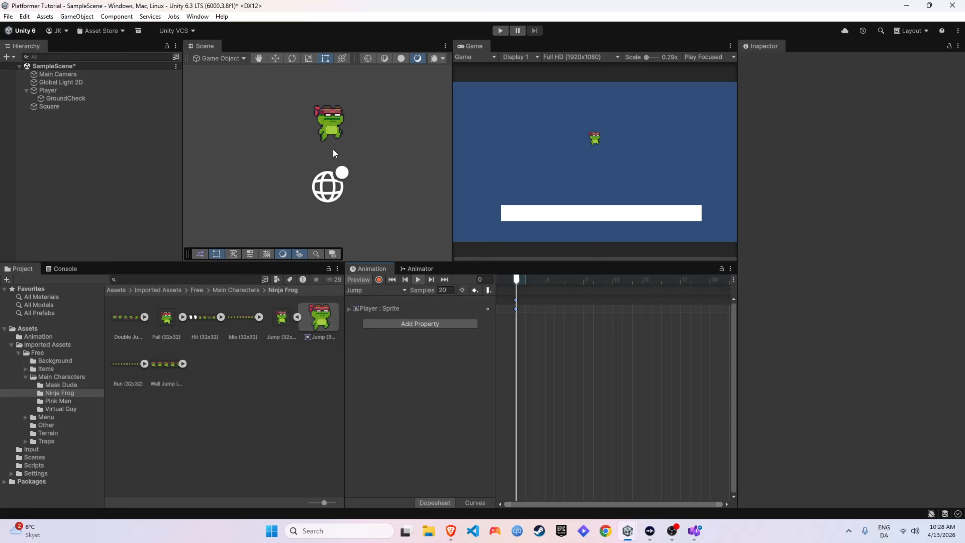
click(418, 280)
Enable Loop Time on the Run clip in the Animation folder and view the Jump clip's settings
click(116, 290)
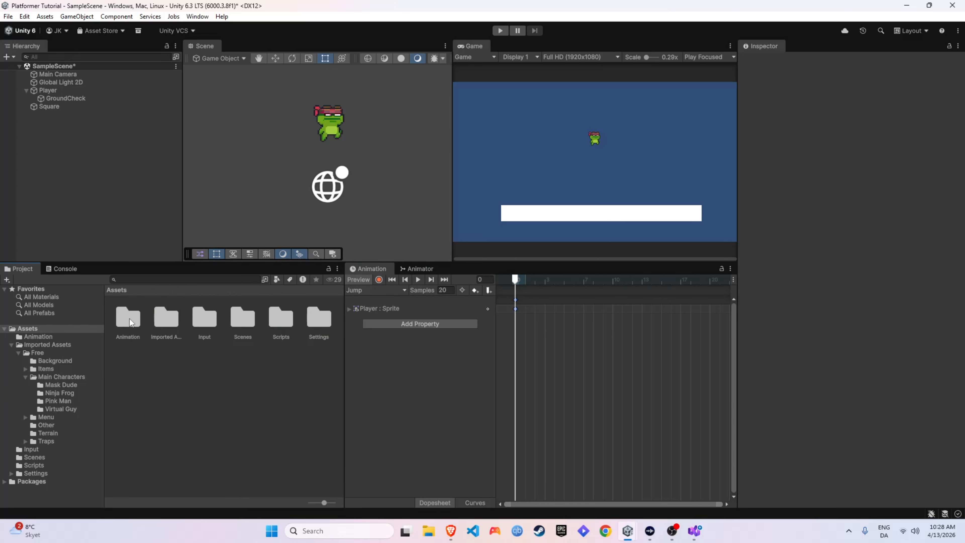
double_click(130, 318)
click(243, 325)
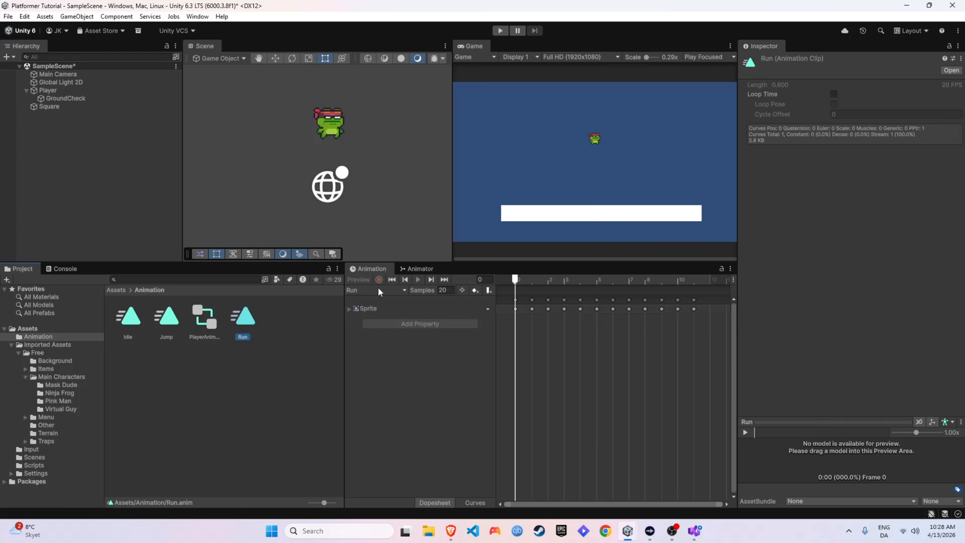
click(833, 95)
click(164, 325)
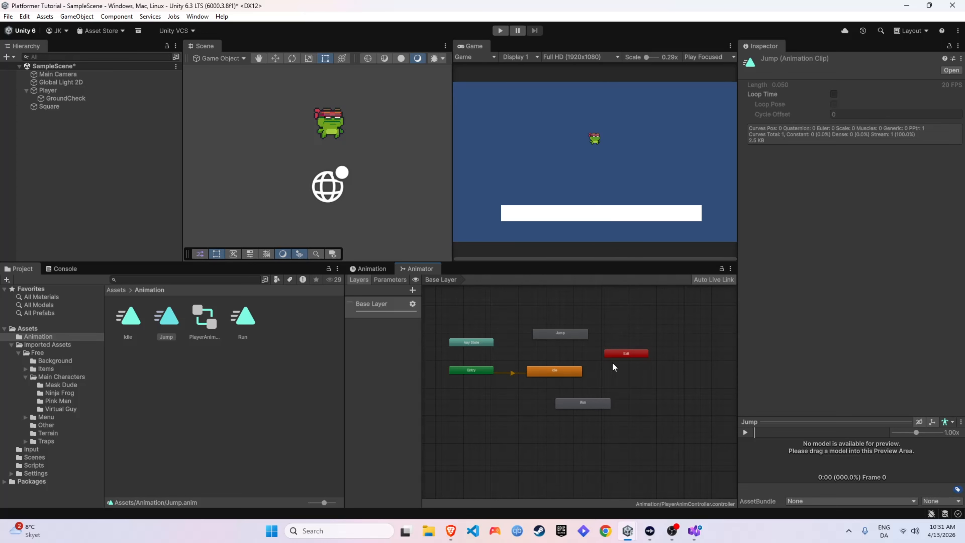
Arrange the Animator graph with Exit at the far side, Jump above and Run directly below it, between Idle and Exit
scroll(601, 368, up, 3)
drag(630, 346, 693, 370)
drag(581, 317, 646, 332)
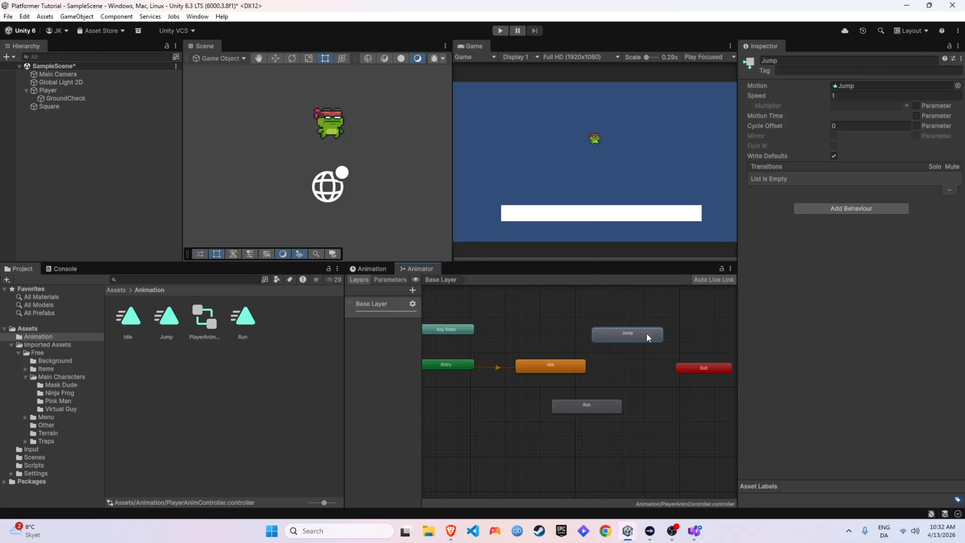
drag(594, 411, 635, 405)
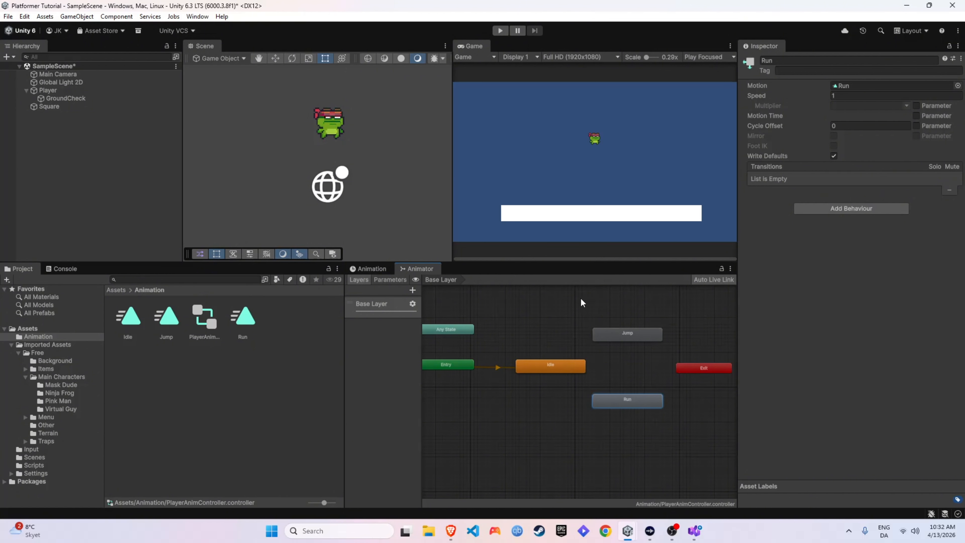
Add a float parameter named moveX to the player's Animator Controller
click(381, 279)
click(369, 280)
click(389, 281)
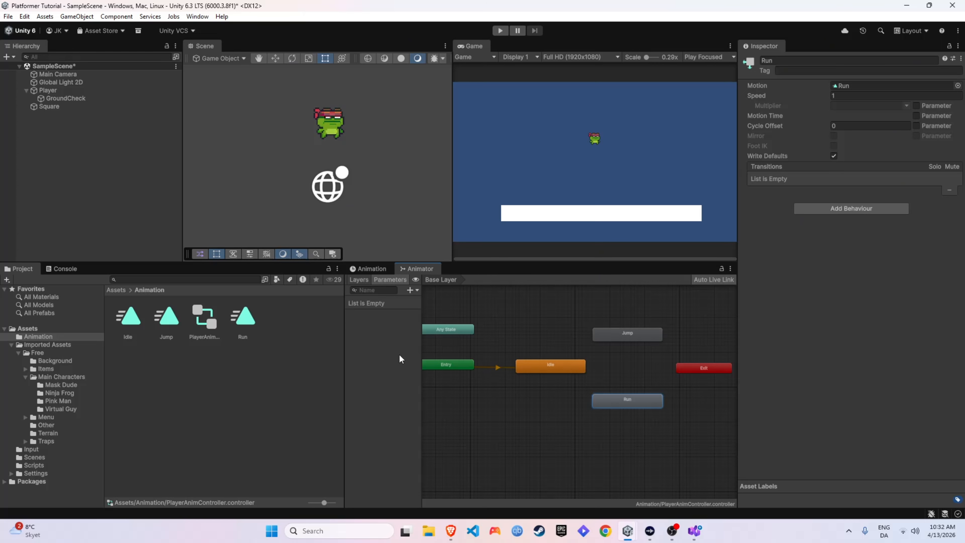
click(411, 290)
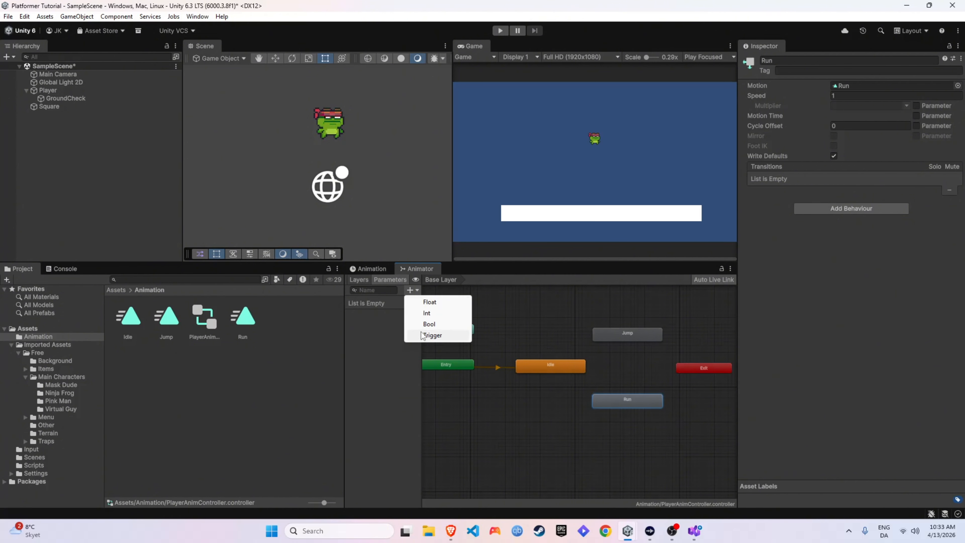
click(422, 303)
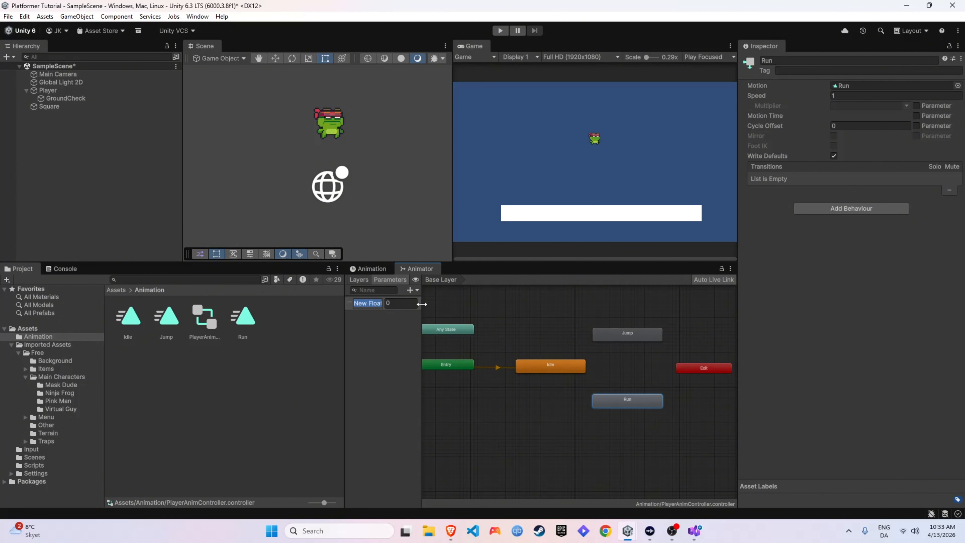
text(moveX)
key(Return)
Add a bool parameter named isGrounded to the Animator Controller
click(411, 290)
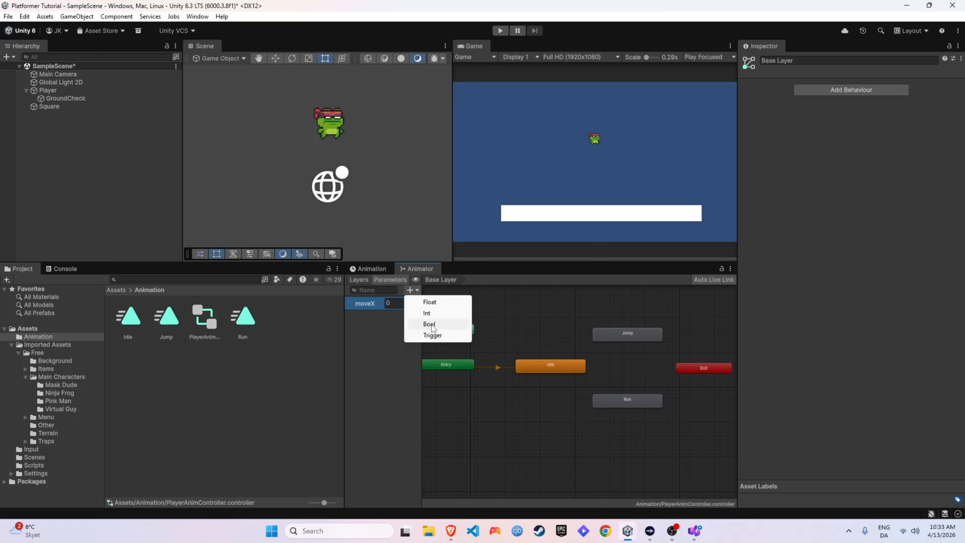
click(432, 326)
text(isGo)
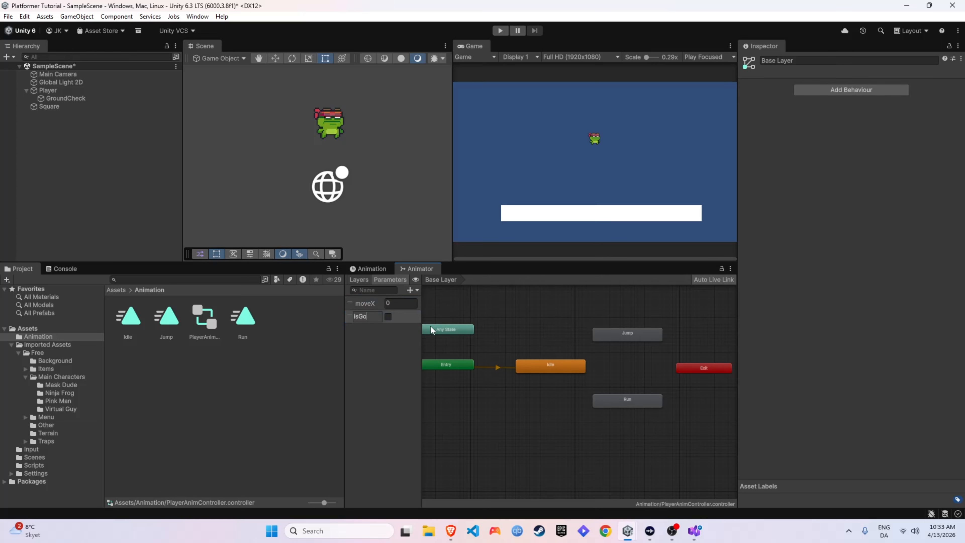
text(ounded)
key(Return)
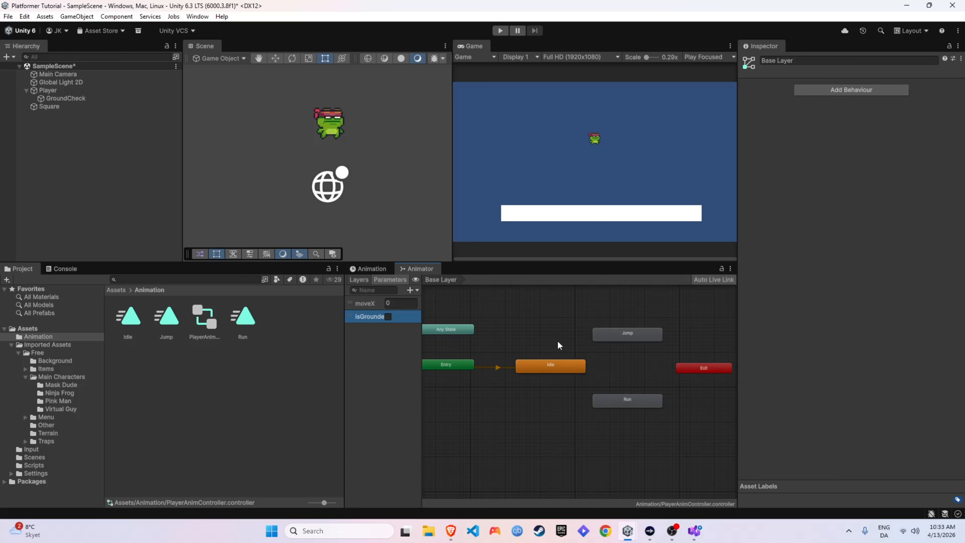
Make a transition from the Idle state to the Run state
right_click(559, 369)
click(584, 374)
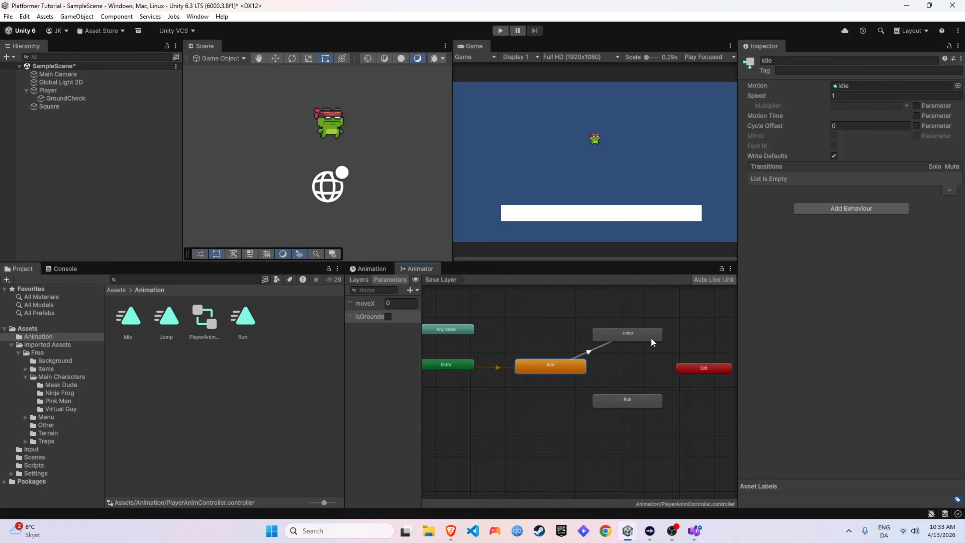
click(625, 397)
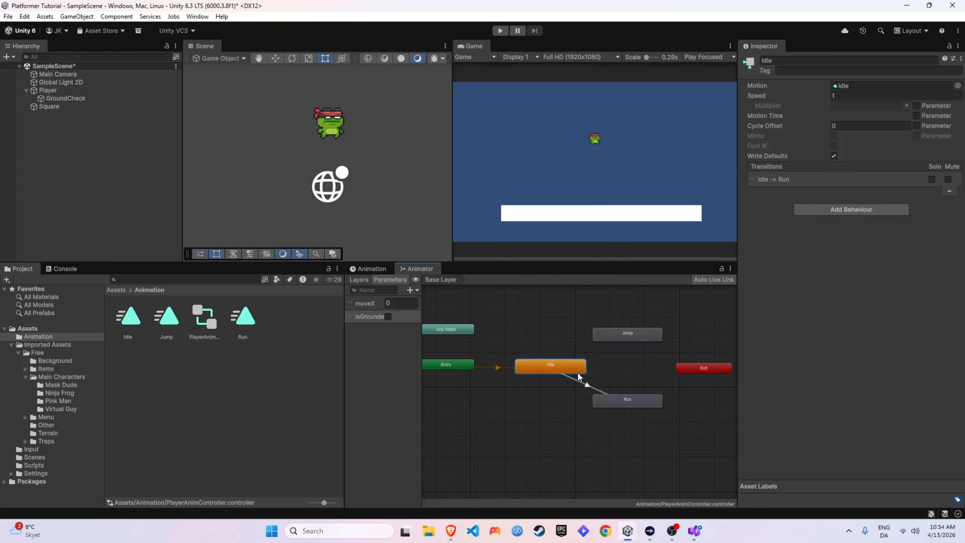
Make a second transition from the Idle state to the Run state
right_click(575, 373)
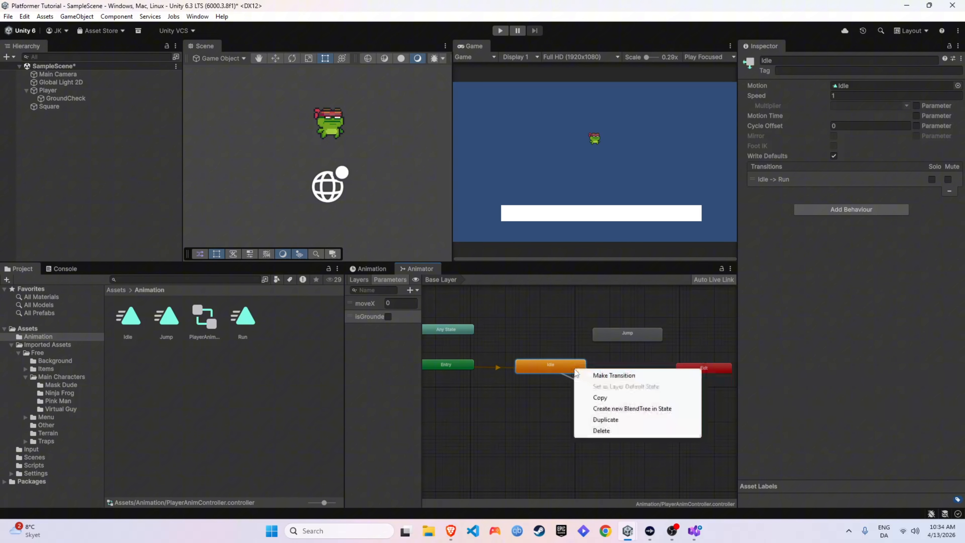
click(591, 375)
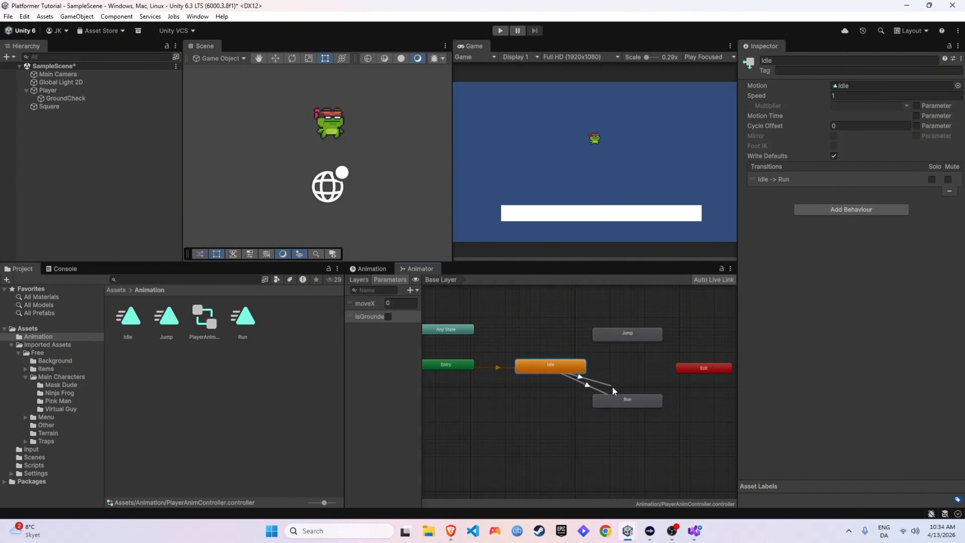
click(623, 398)
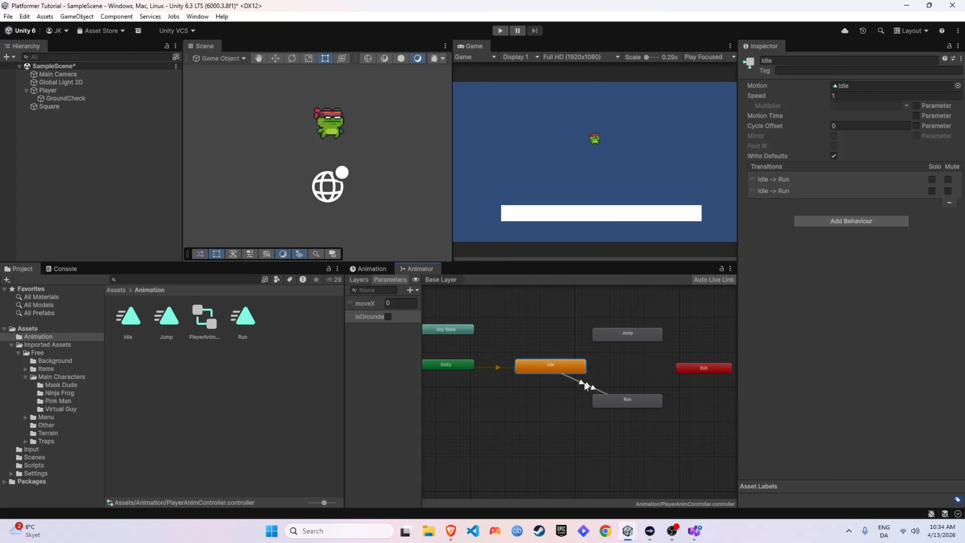
Give the first Idle-to-Run transition a condition of moveX Greater than 0.1
click(594, 384)
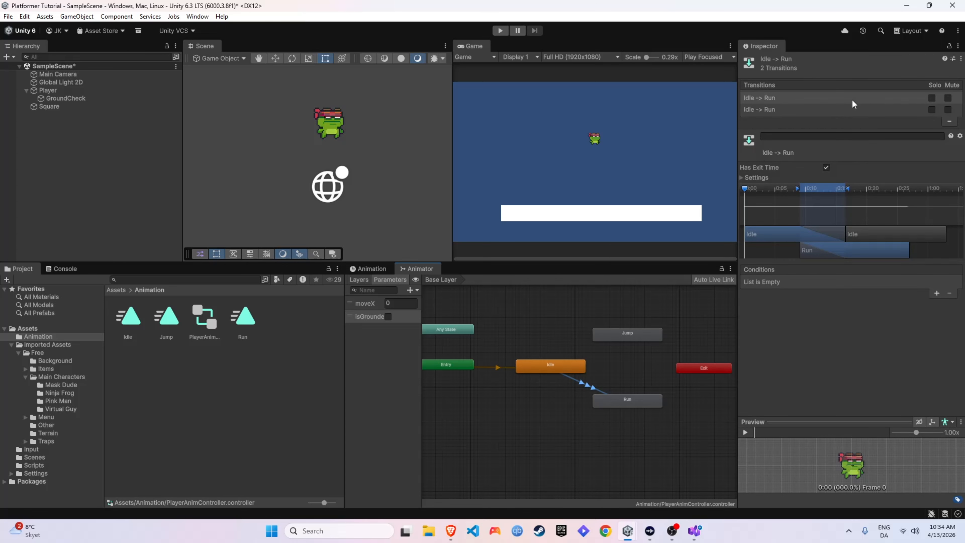
click(787, 97)
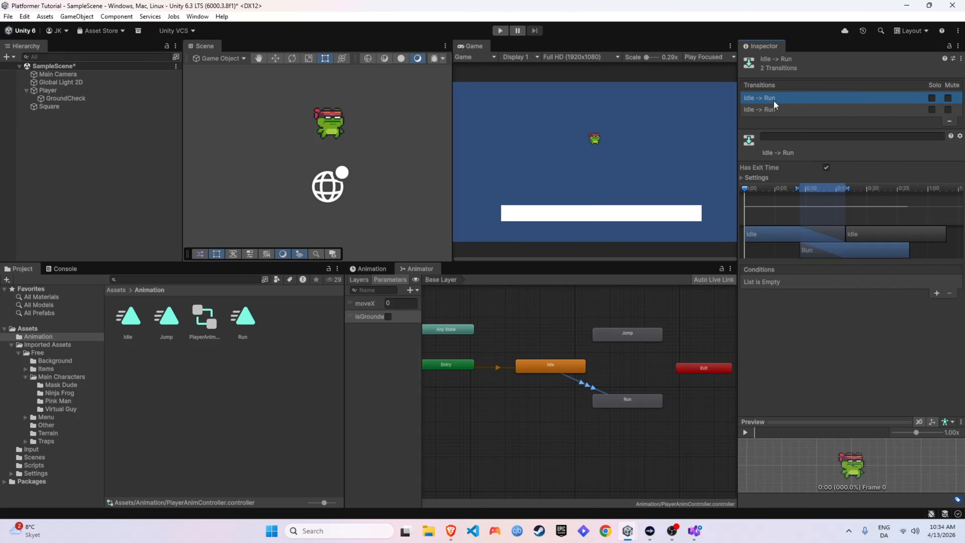
click(937, 294)
click(791, 282)
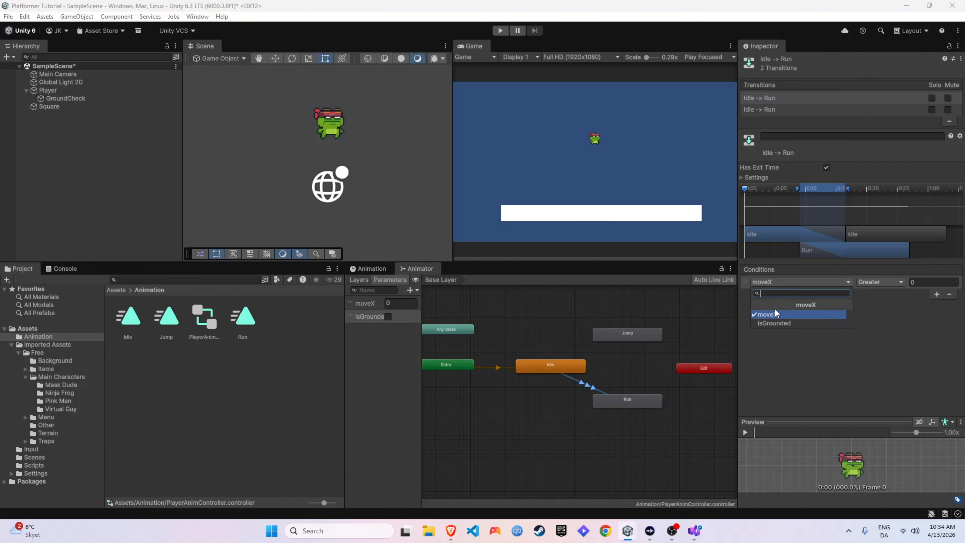
click(869, 303)
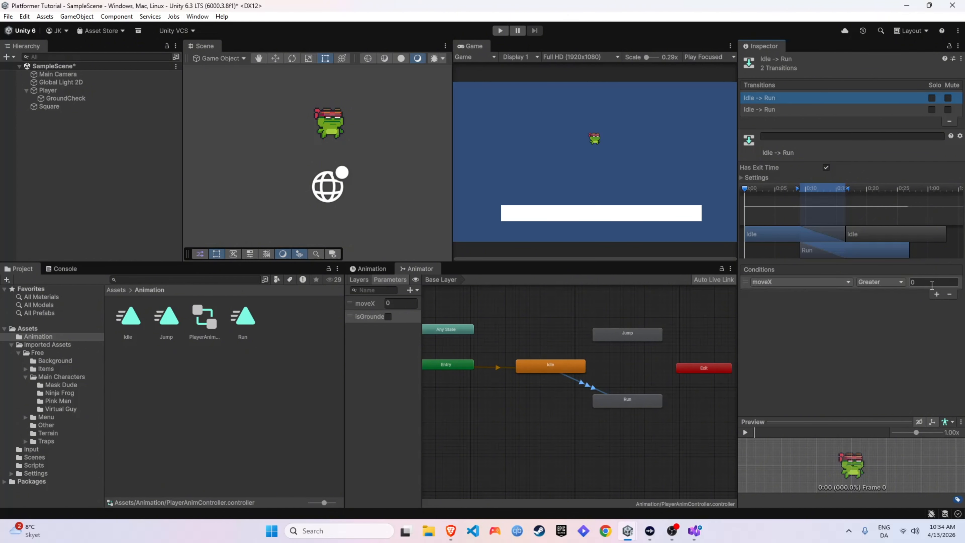
click(931, 282)
text(0.1)
Give the second Idle-to-Run transition a condition of moveX Less than -0.1, and compare it with the first one's condition
click(812, 104)
click(791, 110)
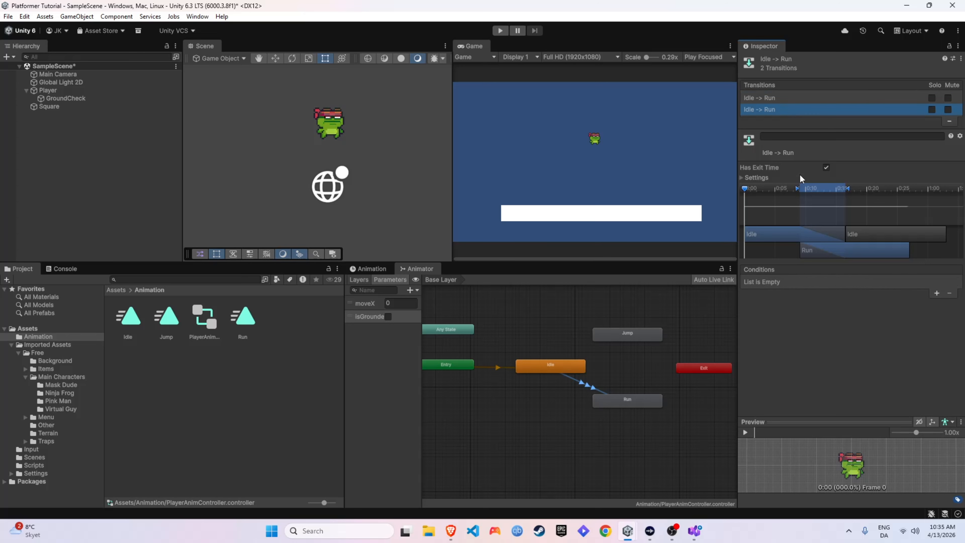
click(936, 293)
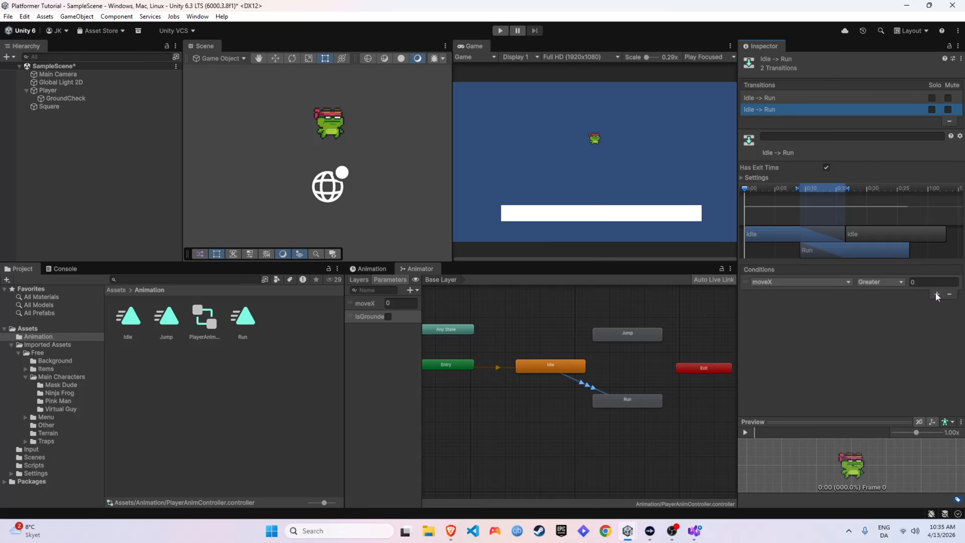
click(879, 282)
click(881, 304)
text(-)
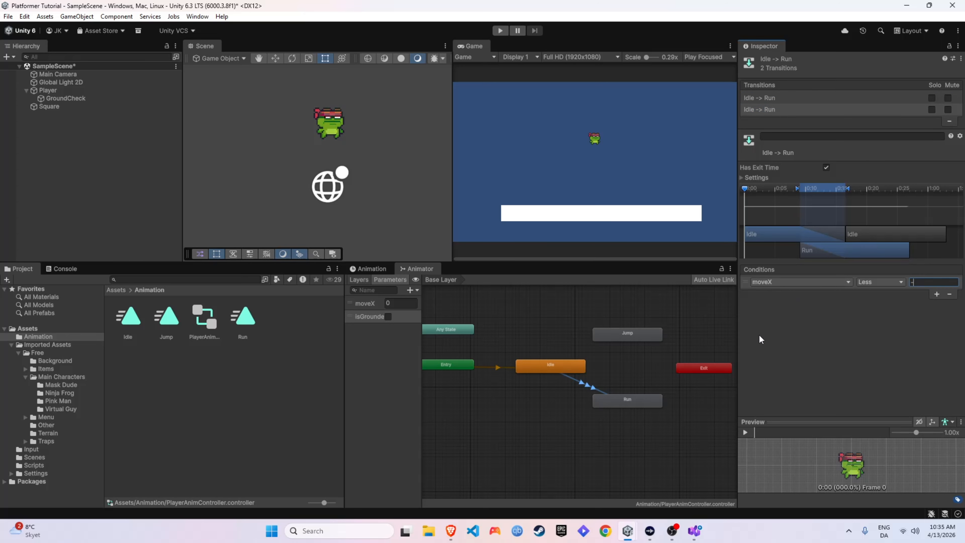
text(0.1)
click(802, 98)
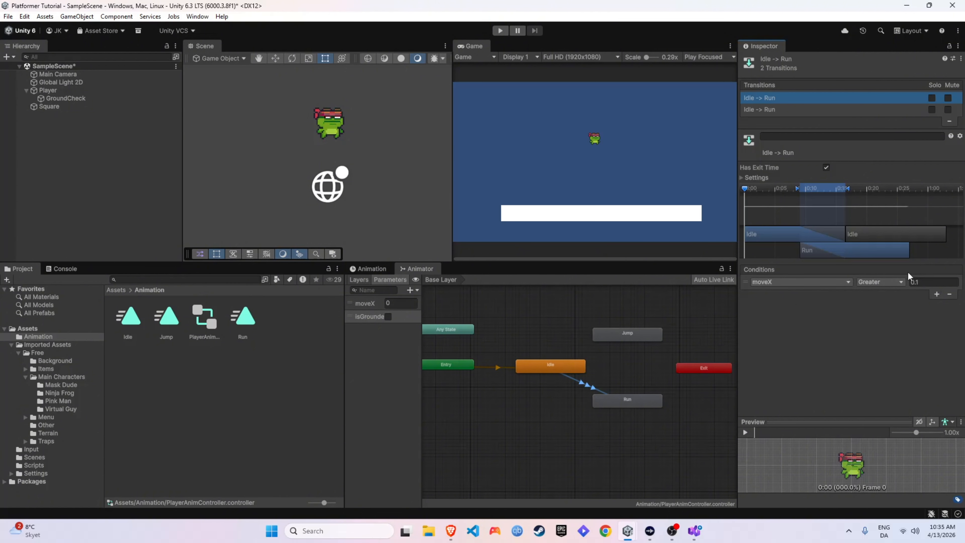
click(795, 110)
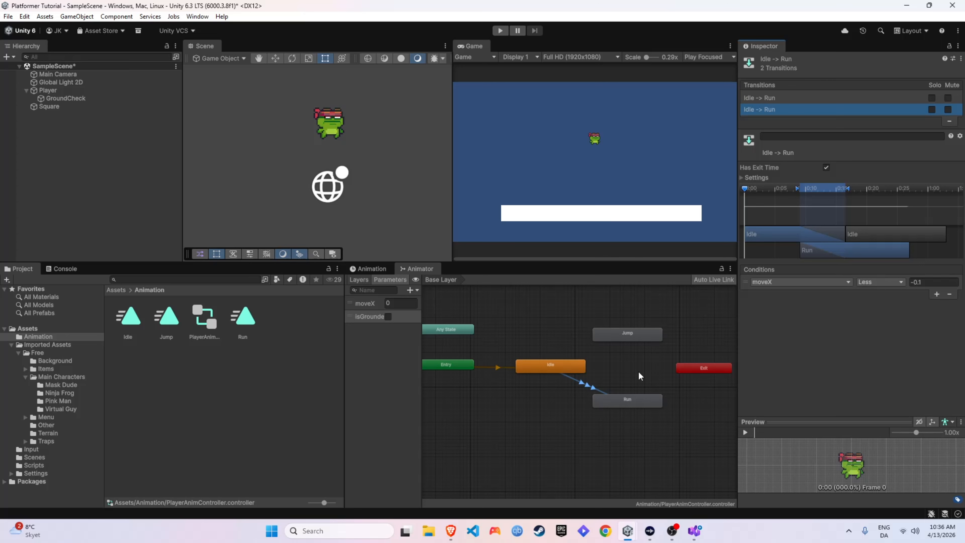
Make a transition from the Run state back to the Idle state
click(596, 364)
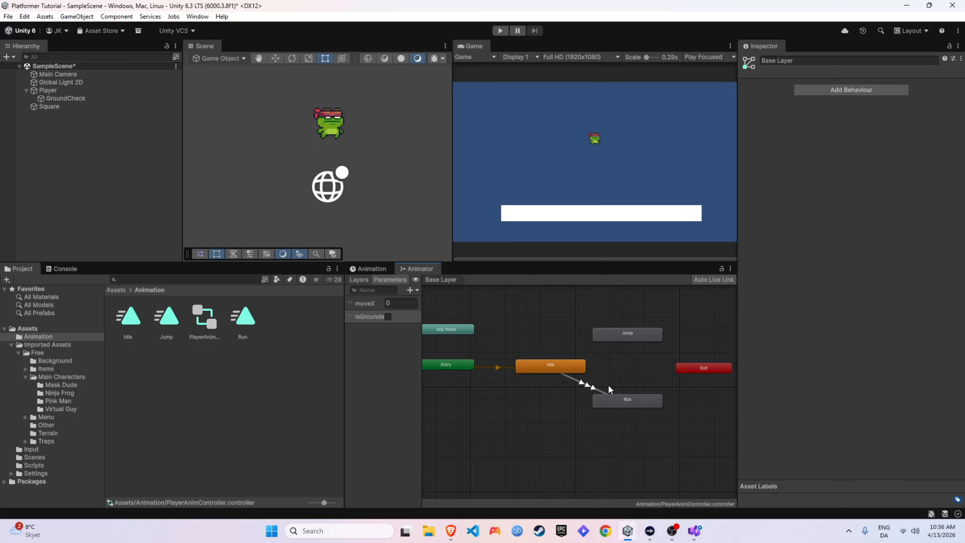
right_click(616, 399)
click(642, 405)
click(574, 368)
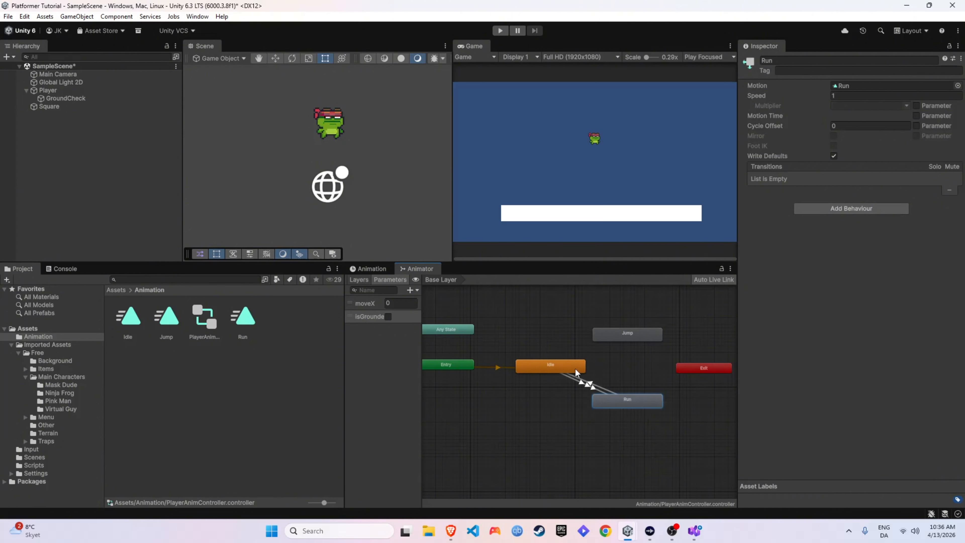
Add two conditions to the Run-to-Idle transition: moveX Greater than -0.1 and moveX Less than 0.1
click(592, 384)
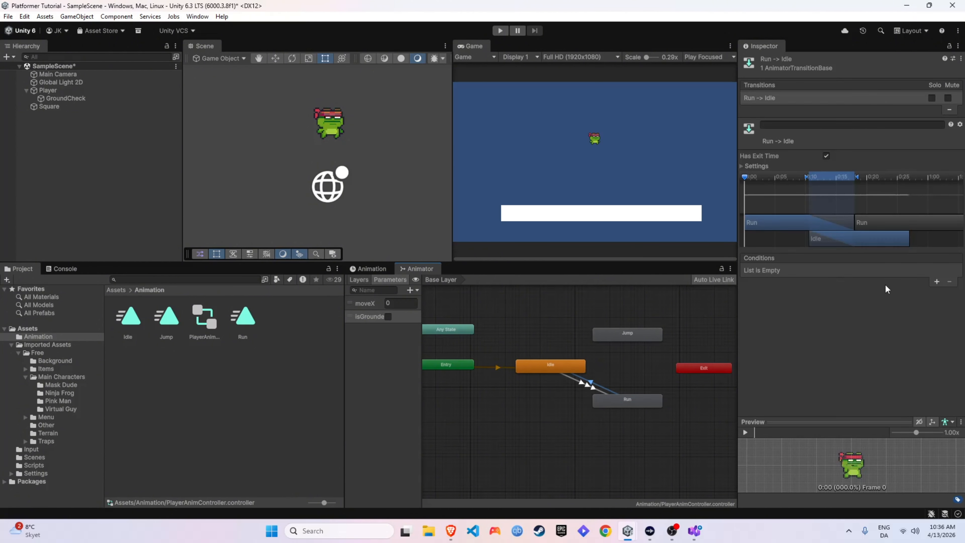
click(937, 282)
click(938, 282)
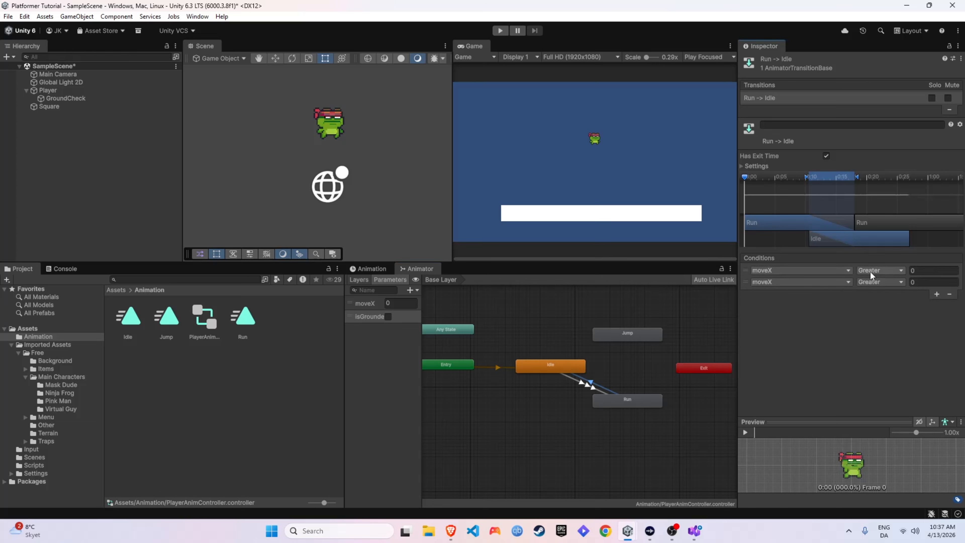
click(924, 271)
text(-0.1)
click(880, 282)
click(885, 304)
click(914, 283)
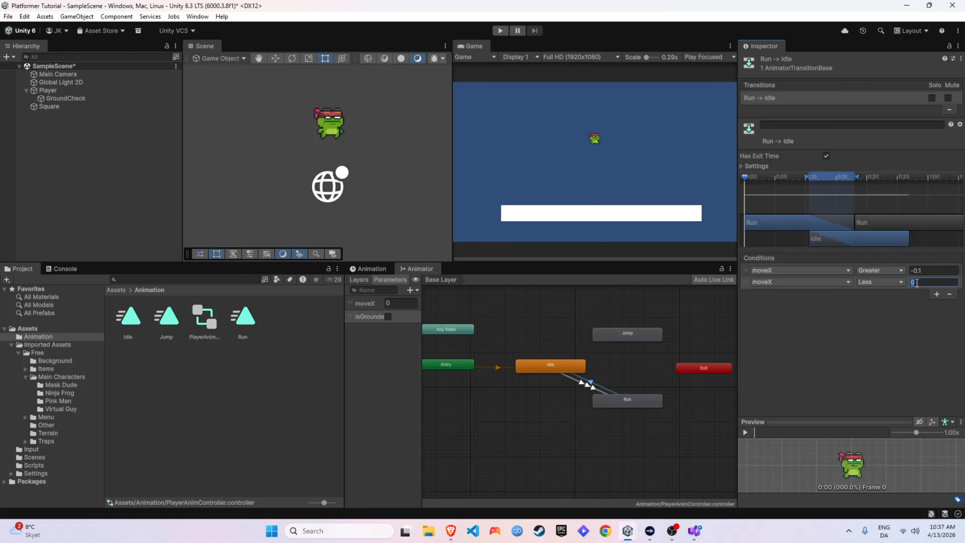
text(0.1)
Make transitions to the Jump state from both the Idle and Run states
right_click(566, 367)
click(588, 370)
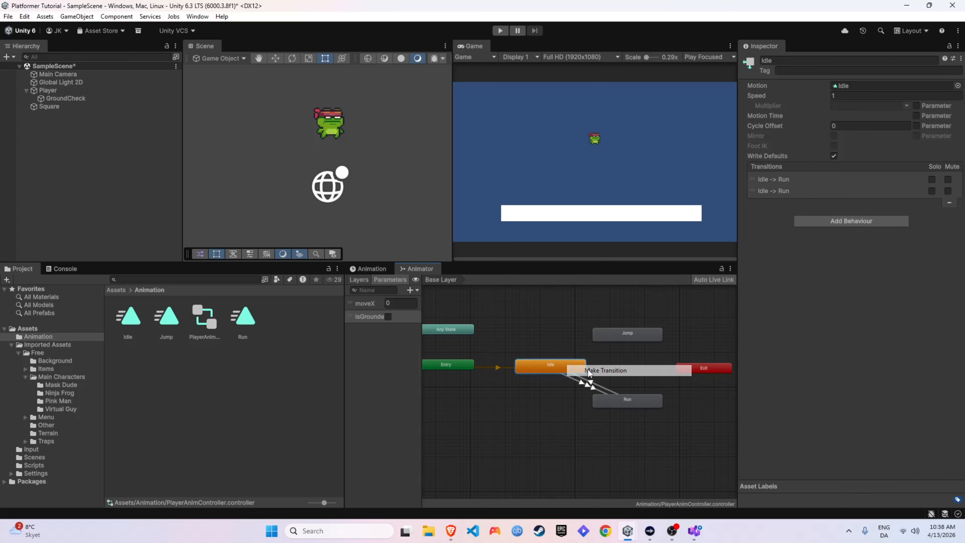
click(612, 338)
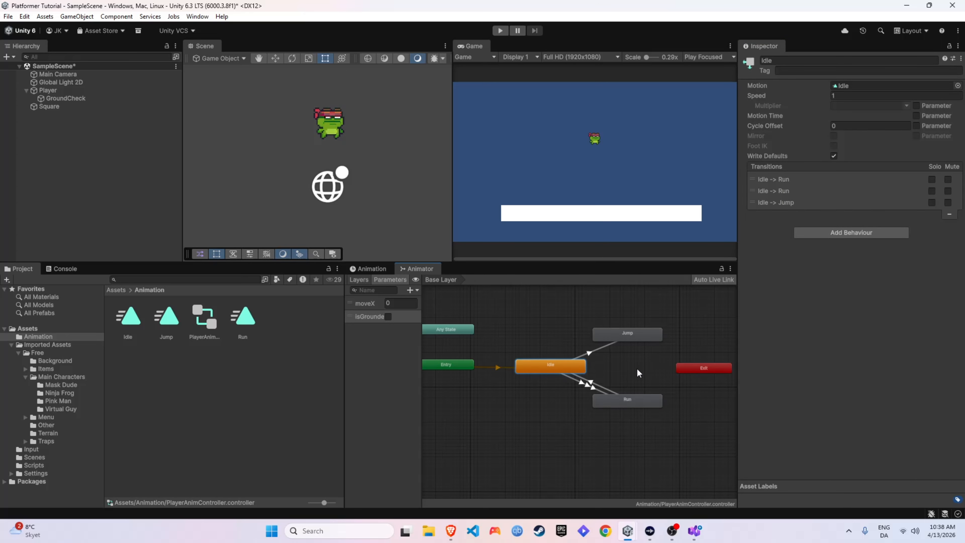
right_click(629, 401)
click(654, 404)
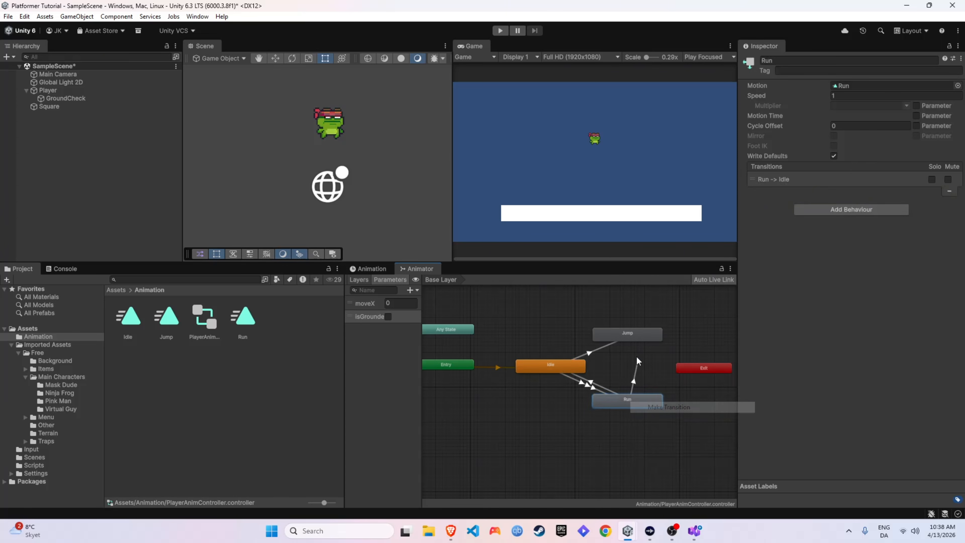
click(633, 333)
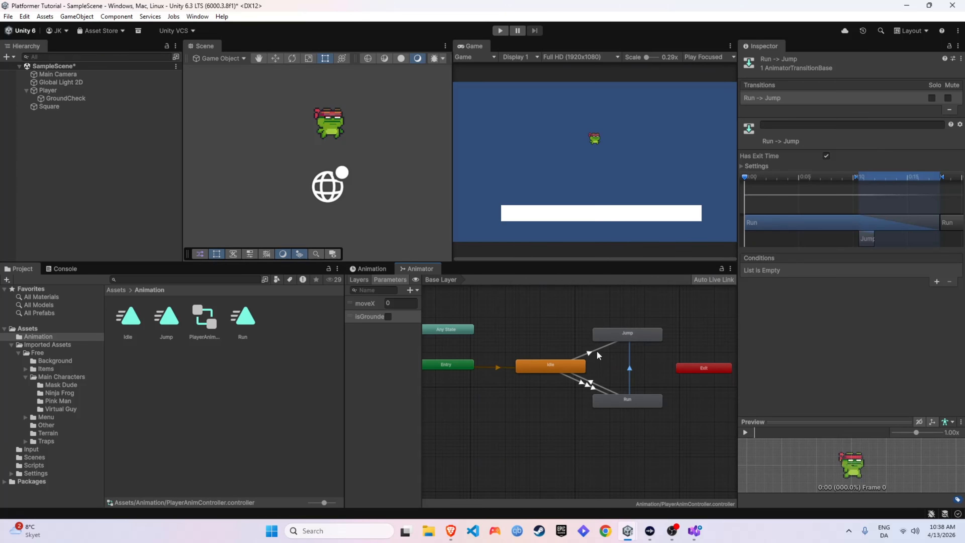
Add an isGrounded false condition to the Run-to-Jump and Idle-to-Jump transitions
click(937, 281)
click(799, 270)
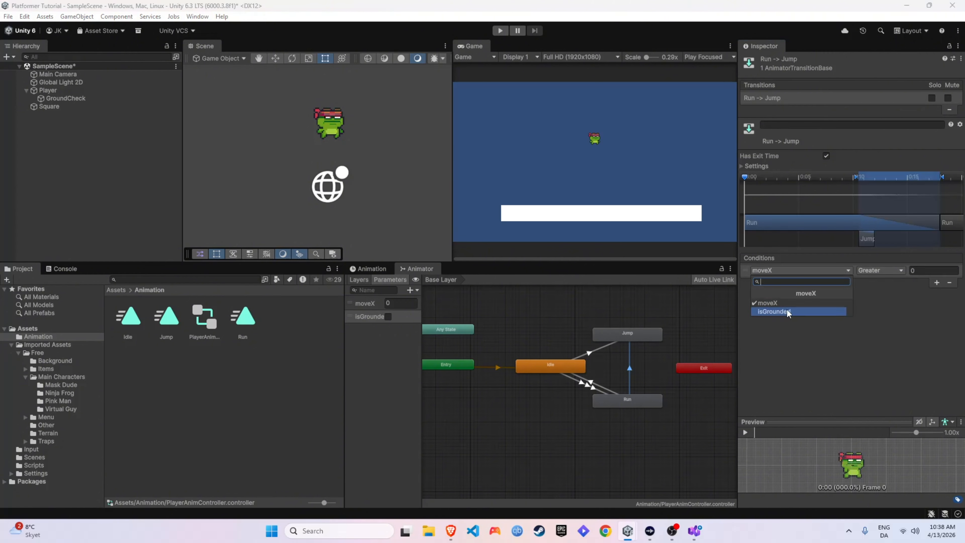
click(788, 310)
click(887, 271)
click(874, 290)
click(589, 354)
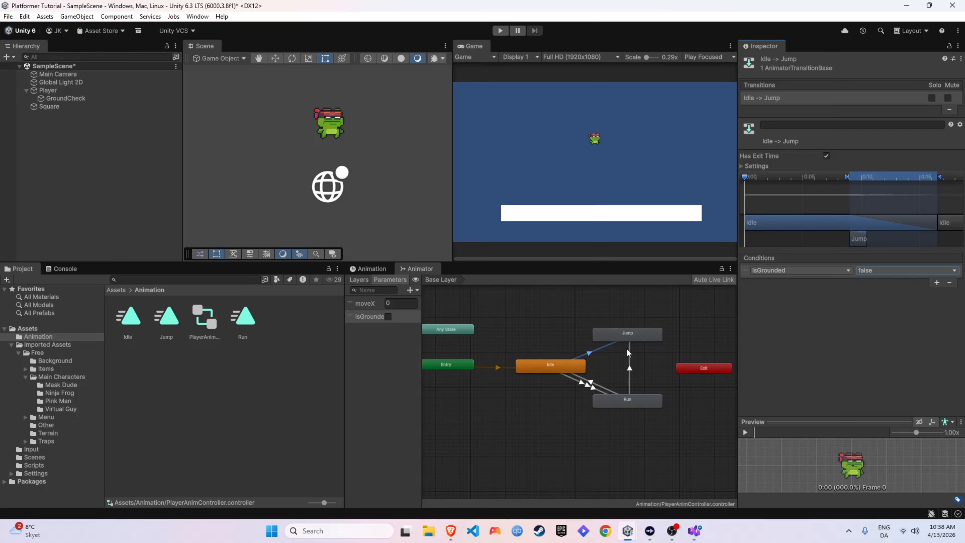
Make transitions from the Jump state to both the Idle and Run states
right_click(615, 335)
click(631, 342)
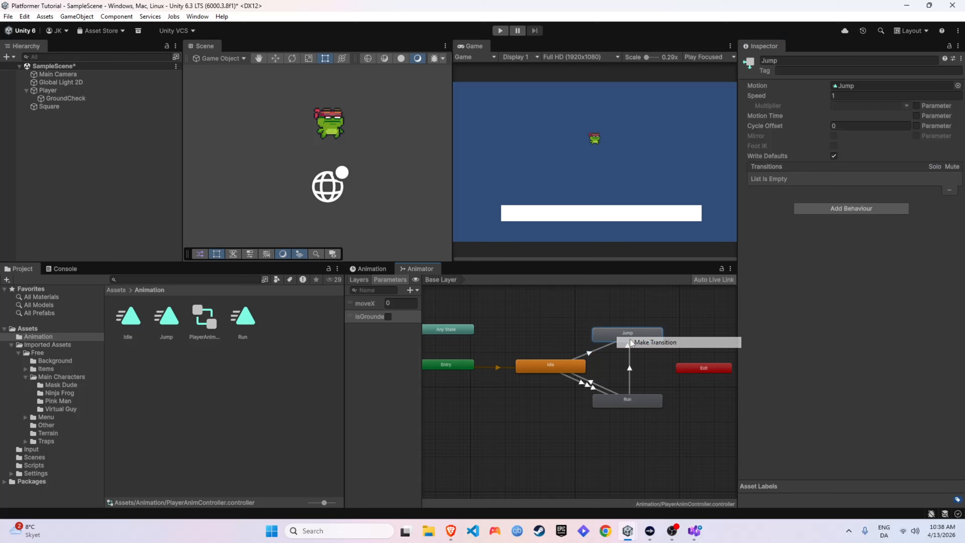
click(559, 363)
right_click(648, 337)
click(660, 341)
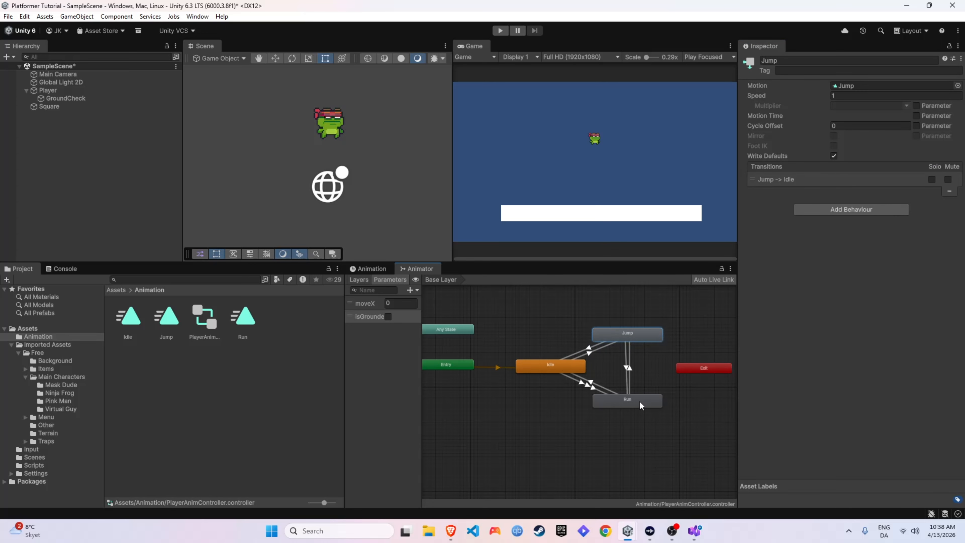
click(639, 401)
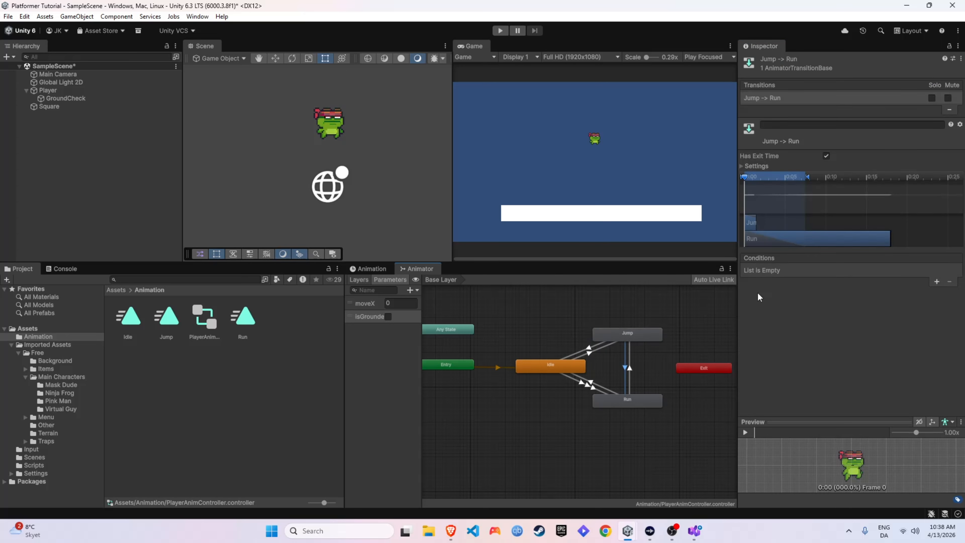
Add an isGrounded true condition to the Jump-to-Run and Jump-to-Idle transitions
click(936, 282)
click(837, 272)
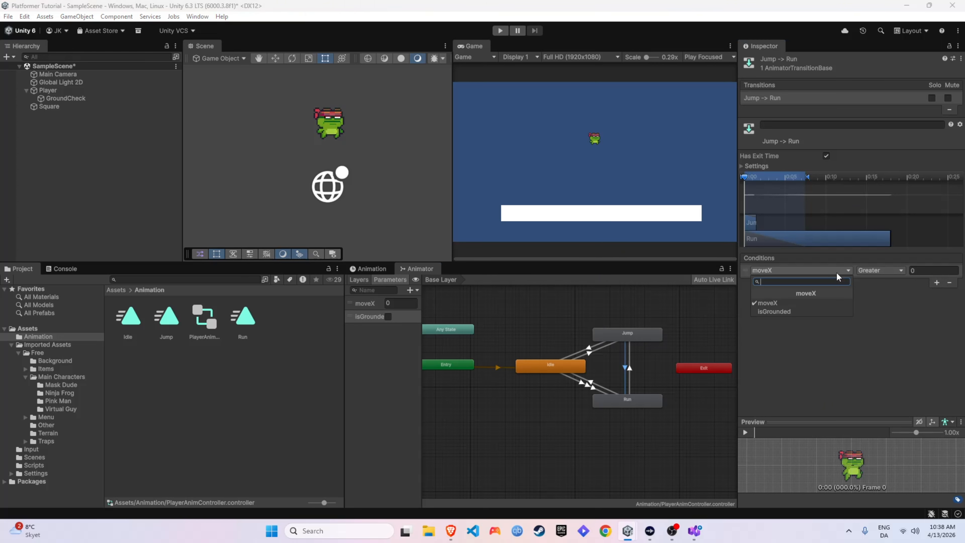
click(789, 308)
click(587, 347)
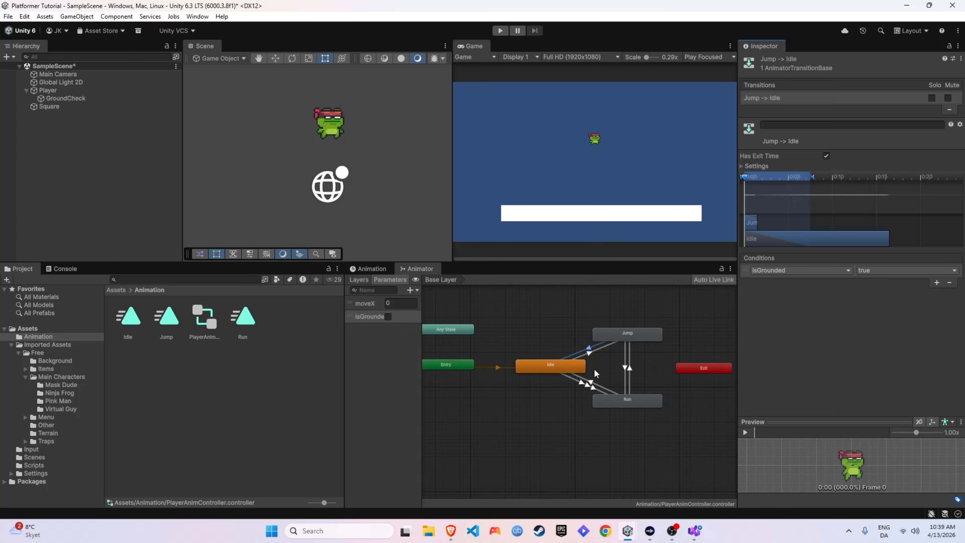
Turn off Has Exit Time on the Run-to-Jump transition and set its Transition Duration to 0
click(630, 367)
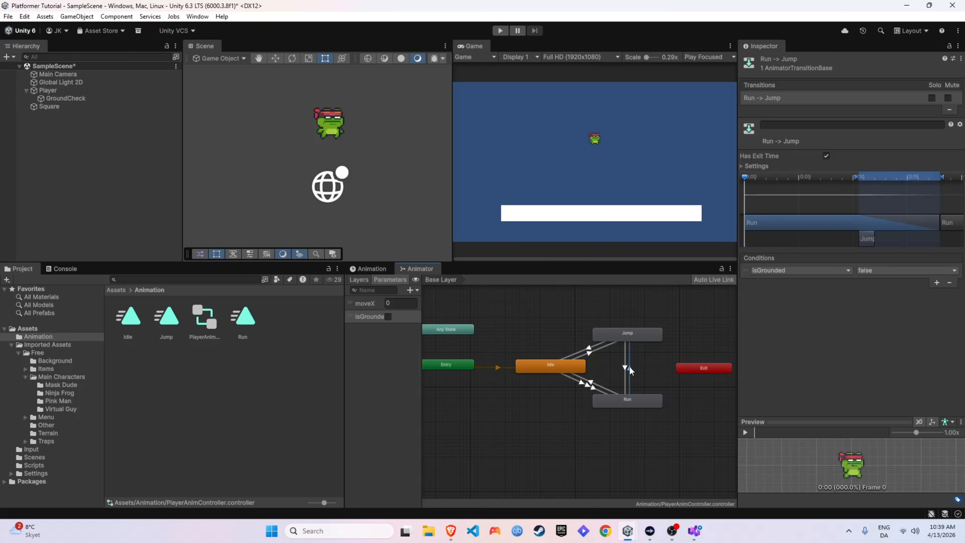
click(742, 166)
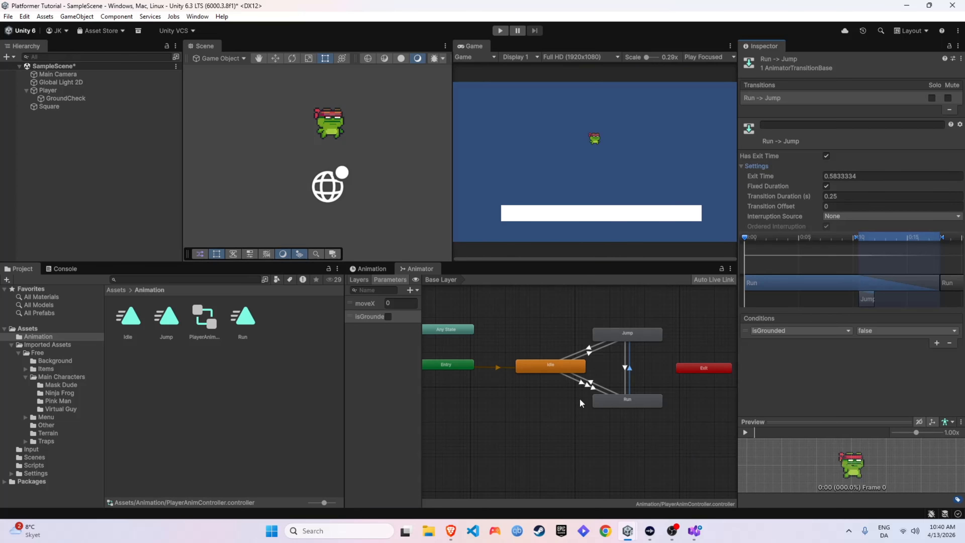
click(827, 156)
click(771, 198)
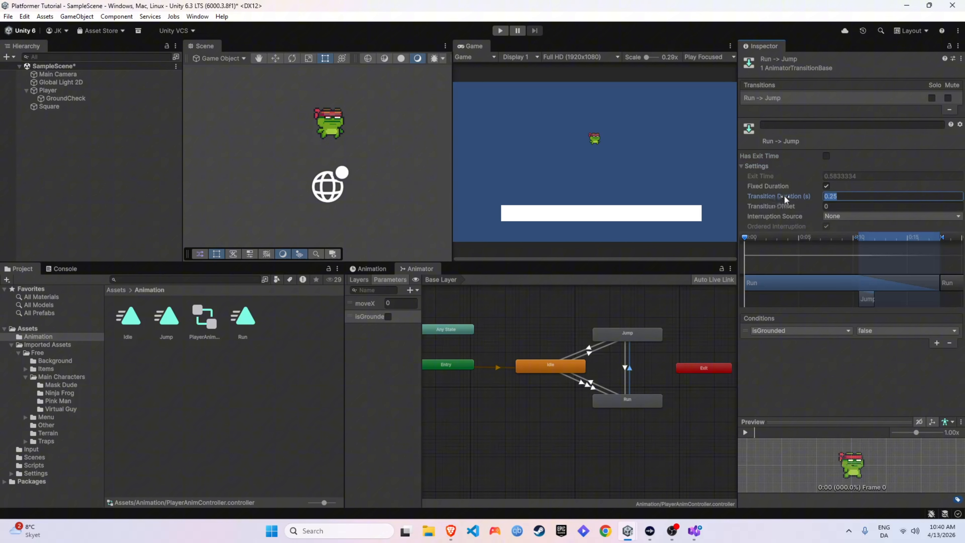
text(0)
Turn off Has Exit Time and set Transition Duration to 0 on the Jump-to-Run, Idle-to-Run and Jump-to-Idle transitions
click(624, 358)
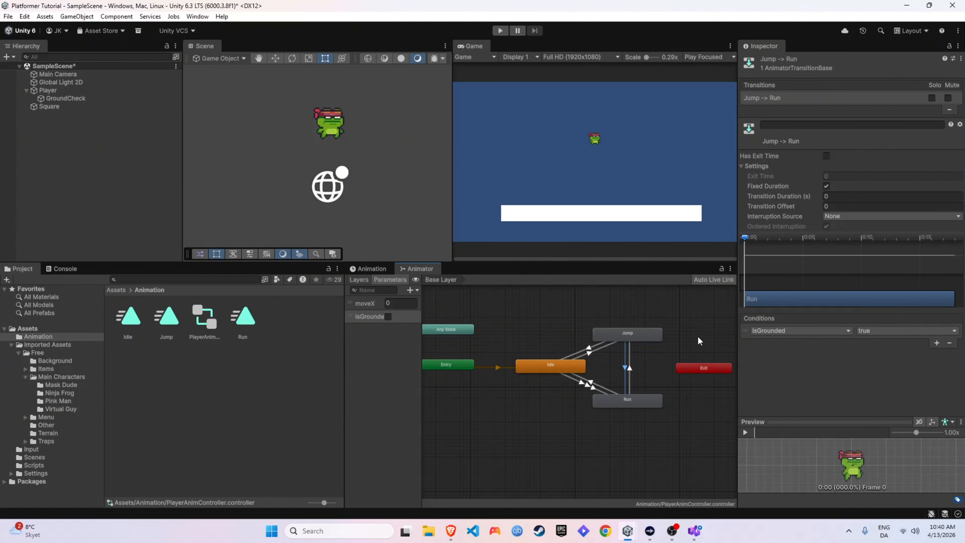
click(590, 385)
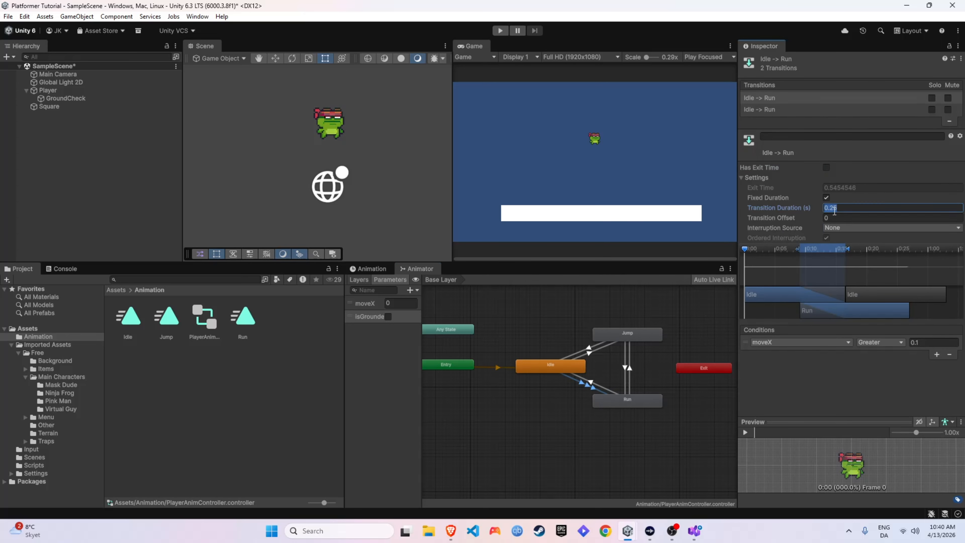
click(591, 344)
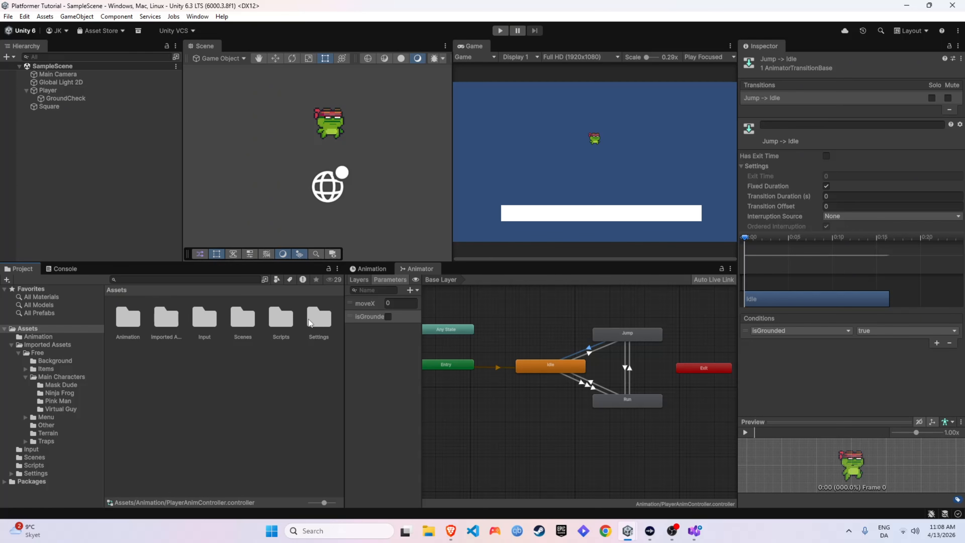
Open the PlayerController script from the Scripts folder in Visual Studio
double_click(281, 319)
double_click(130, 320)
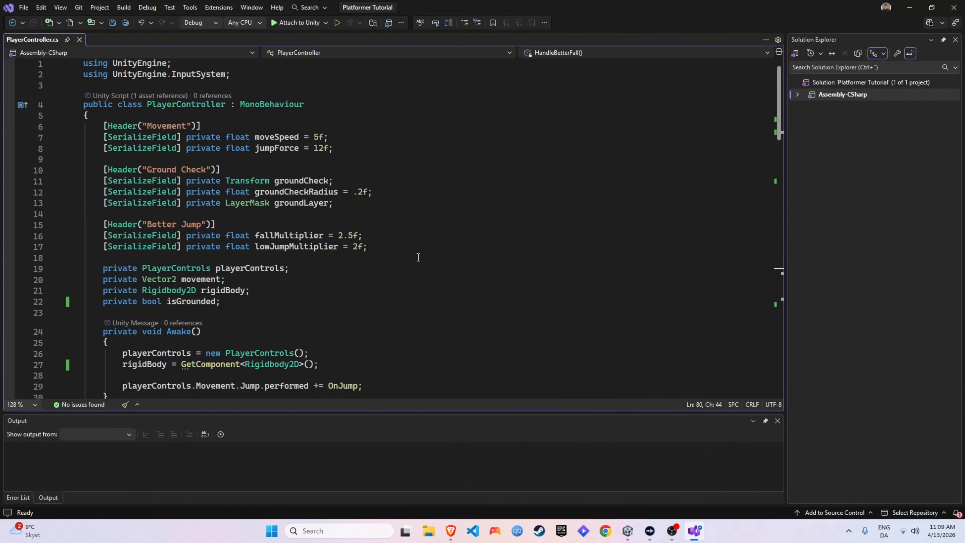
Declare a private Animator field named playerAnimator below the isGrounded field in the PlayerController class
click(514, 301)
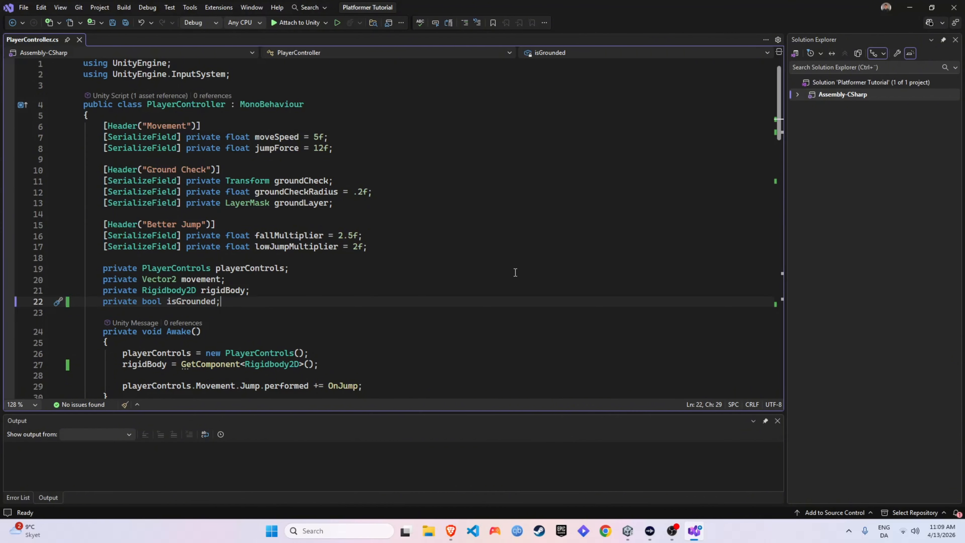
key(Return)
text(private Anim)
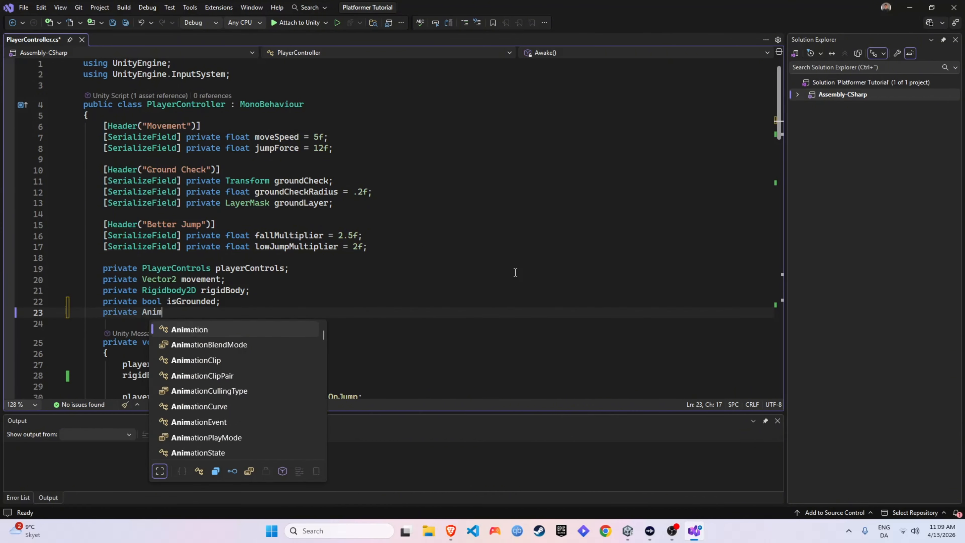
text(ator playerAnimator;)
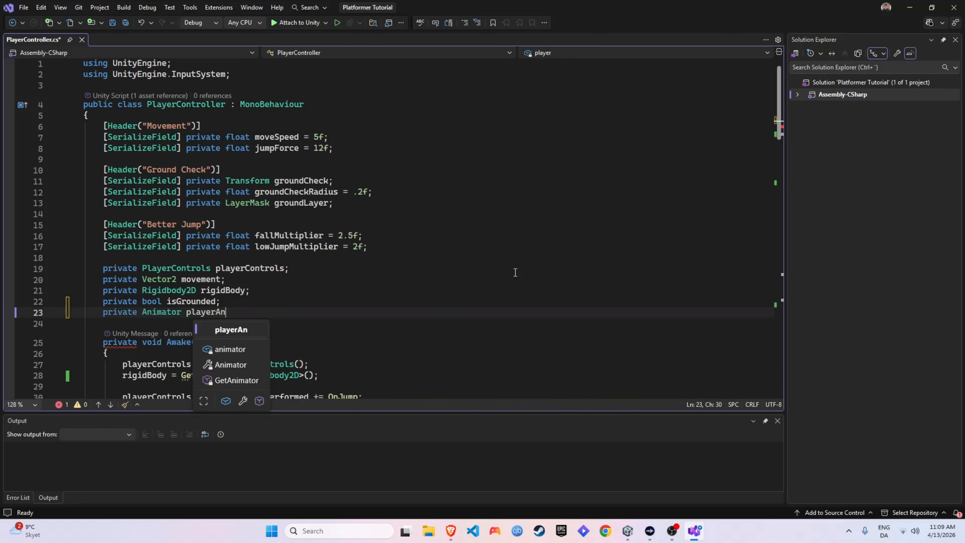
In Awake, assign playerAnimator with GetComponent<Animator>() below the rigidBody assignment
scroll(418, 262, down, 4)
click(353, 244)
key(Return)
text(pl)
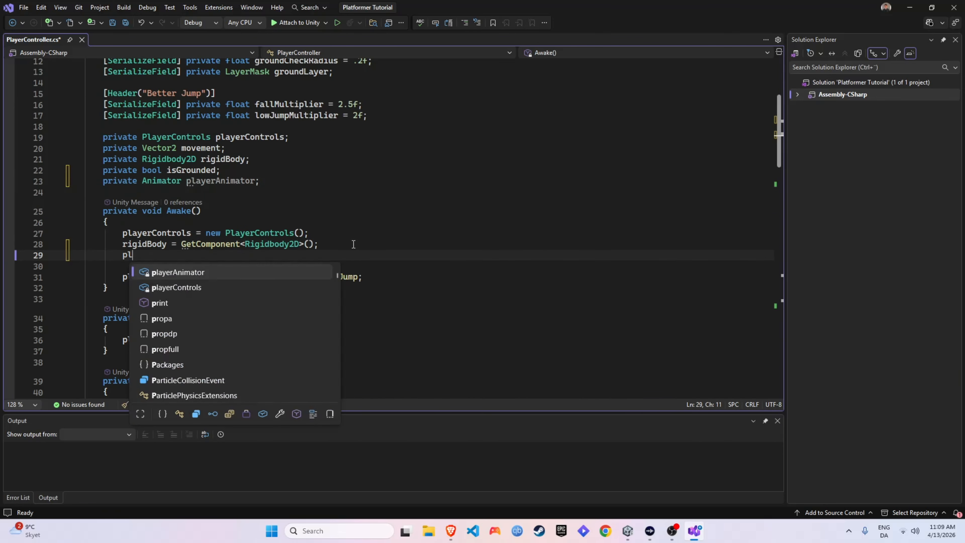
text(ayerAnimator = Get)
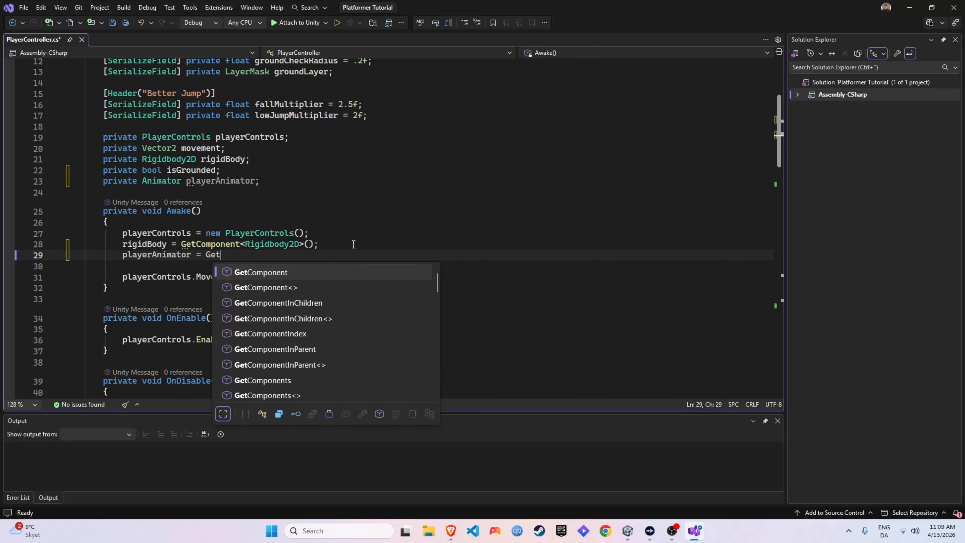
text(Component<Animator>();)
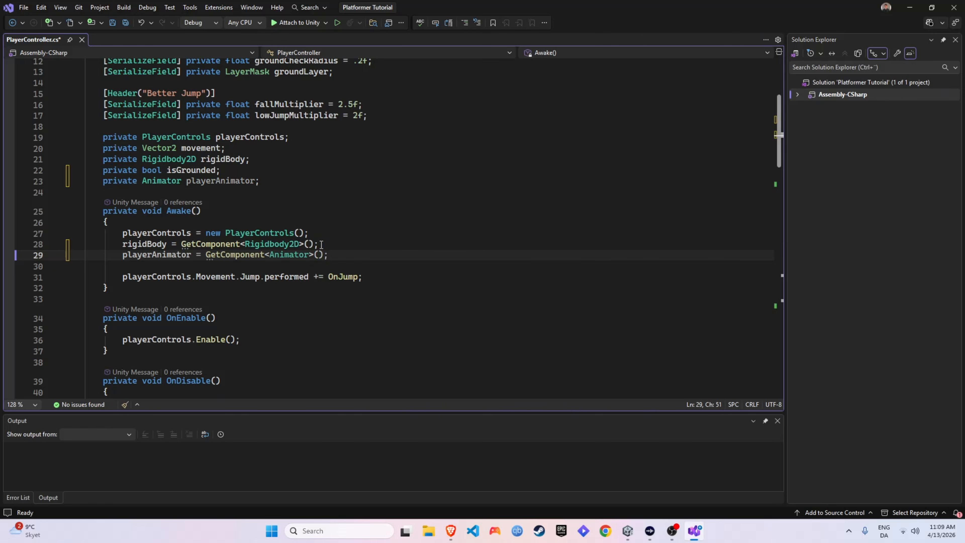
Add an empty private void UpdateAnimations() method after HandleVariableJump at the end of the class
scroll(312, 239, down, 20)
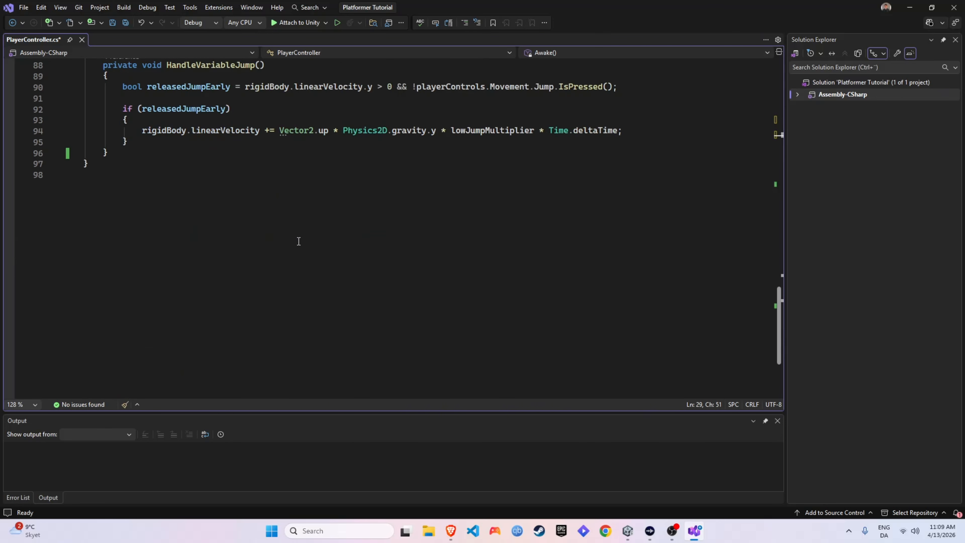
scroll(298, 241, up, 4)
click(319, 221)
key(Return)
key(Return)
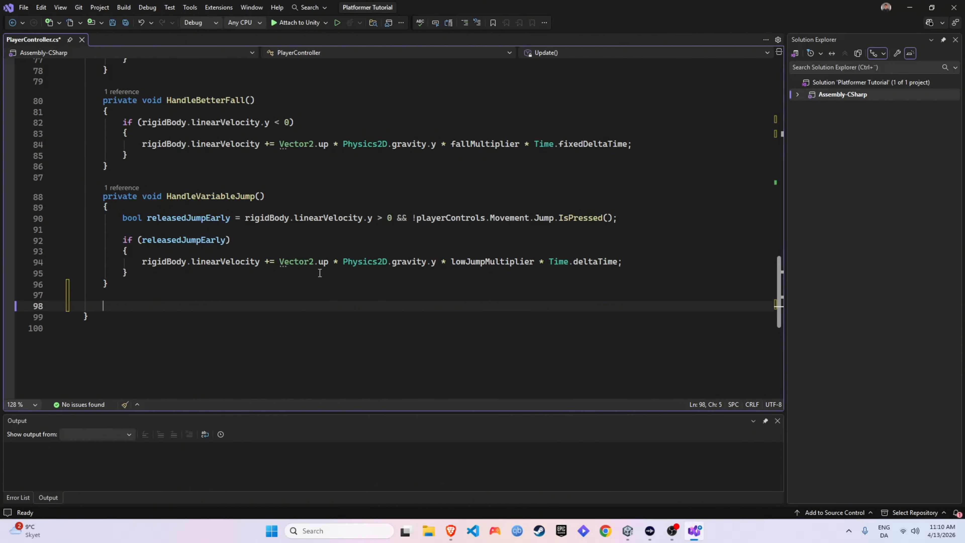
text(private void UpdateAnimations())
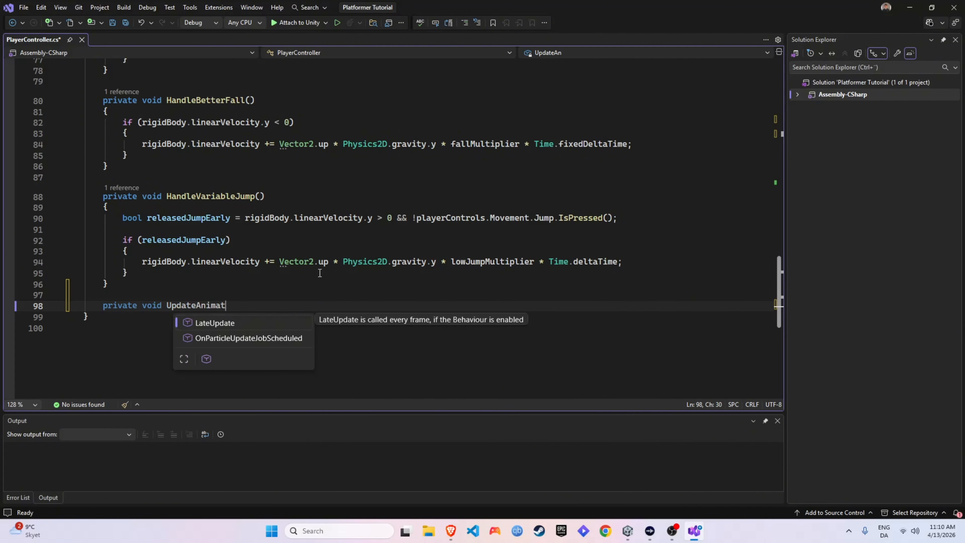
key(Return)
text({)
key(Return)
In UpdateAnimations, add playerAnimator.SetFloat("moveX", movement.x); to pass the horizontal movement to the Animator
text(playerAnimator)
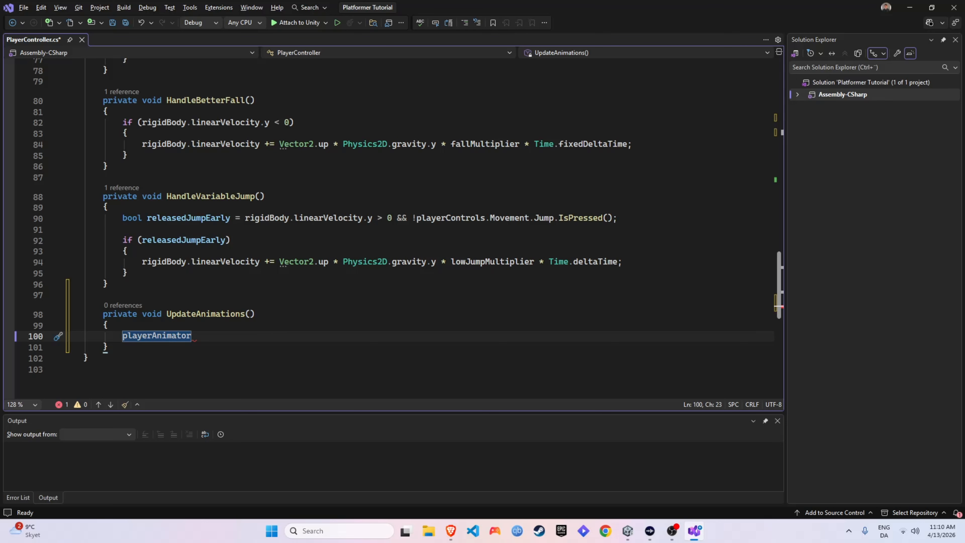
text(.Set)
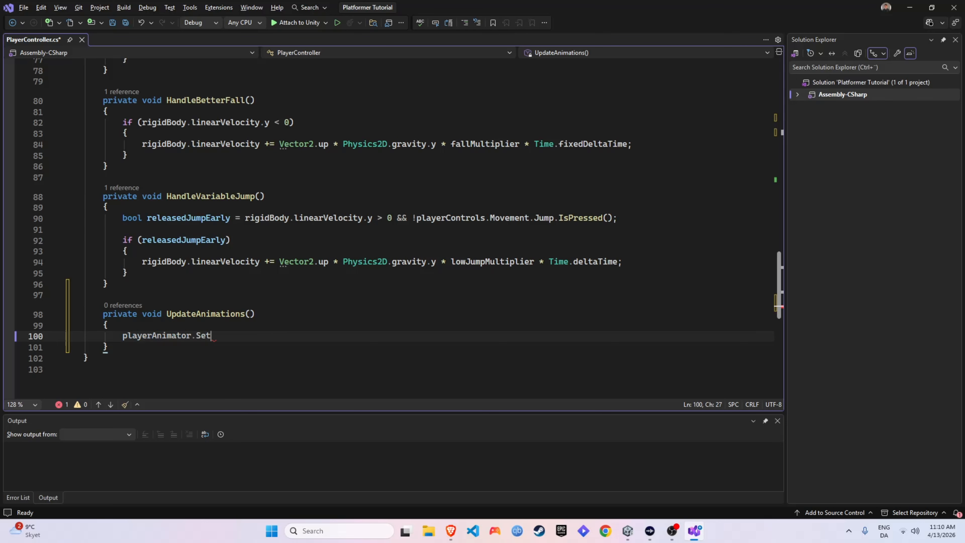
text(Float("moveX)
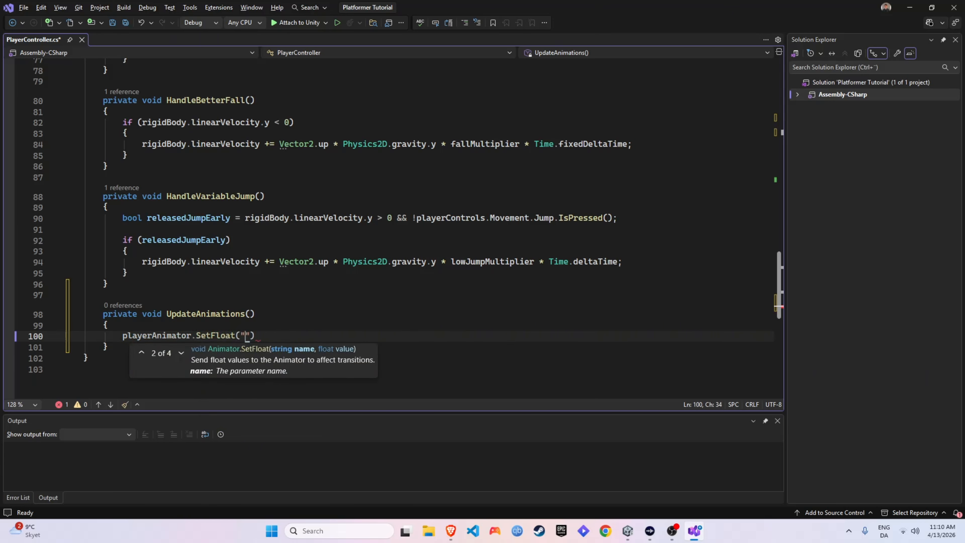
text(",)
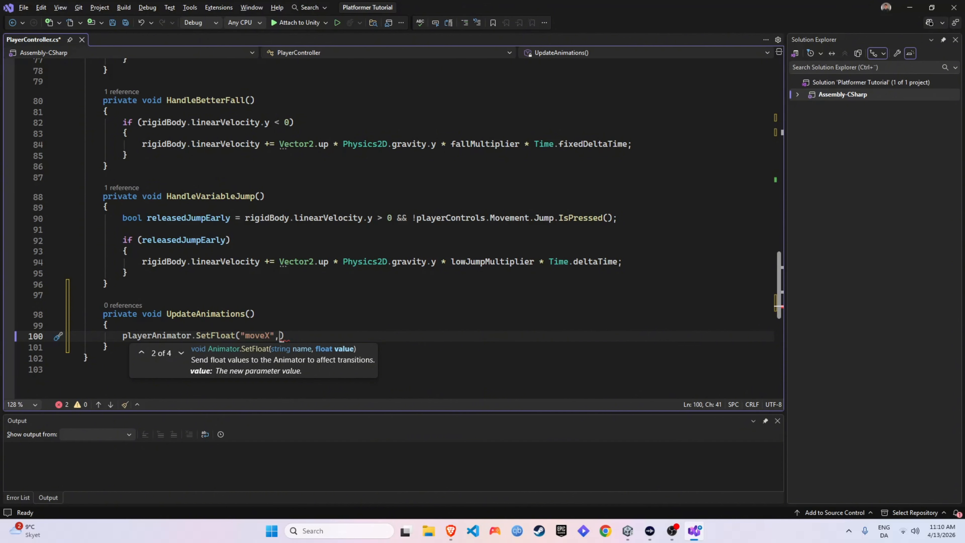
scroll(278, 227, up, 10)
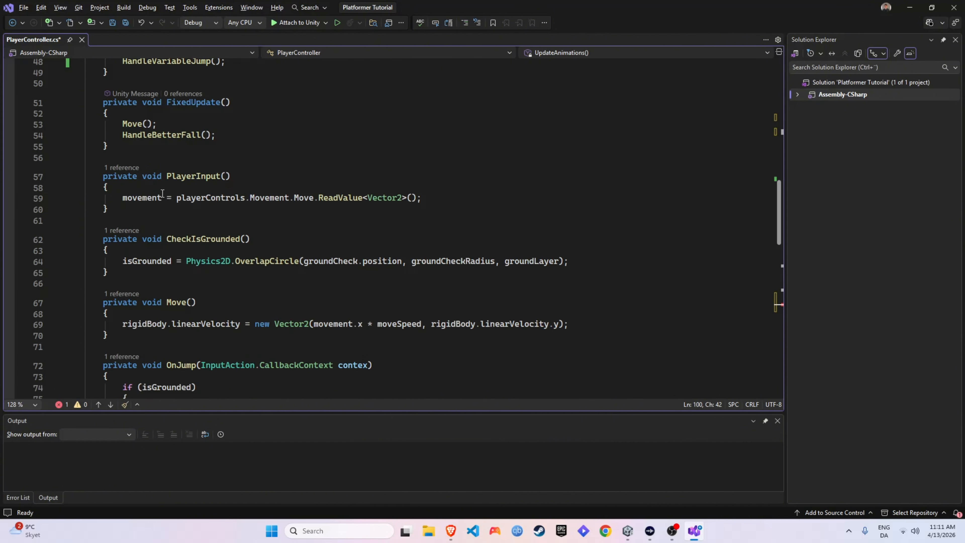
text(moveX", move)
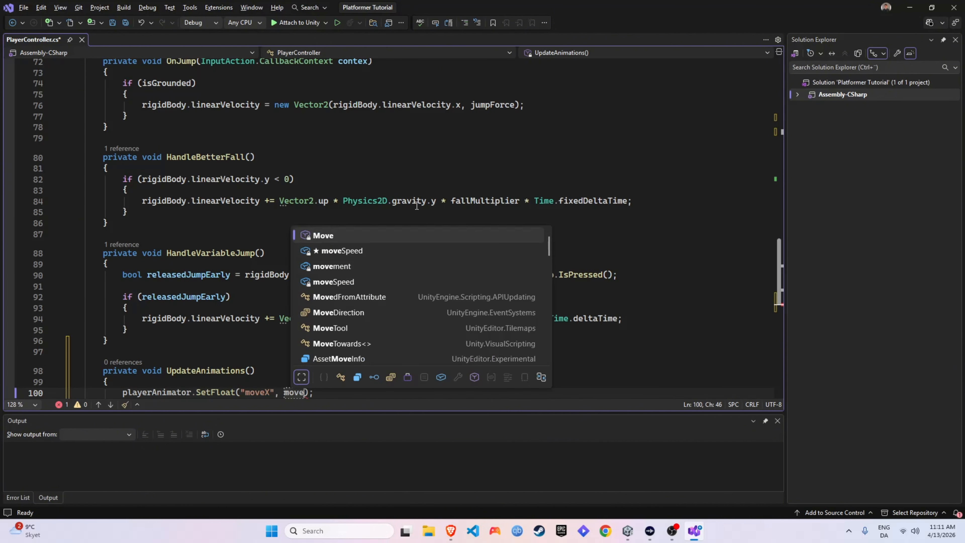
text(ment.x)
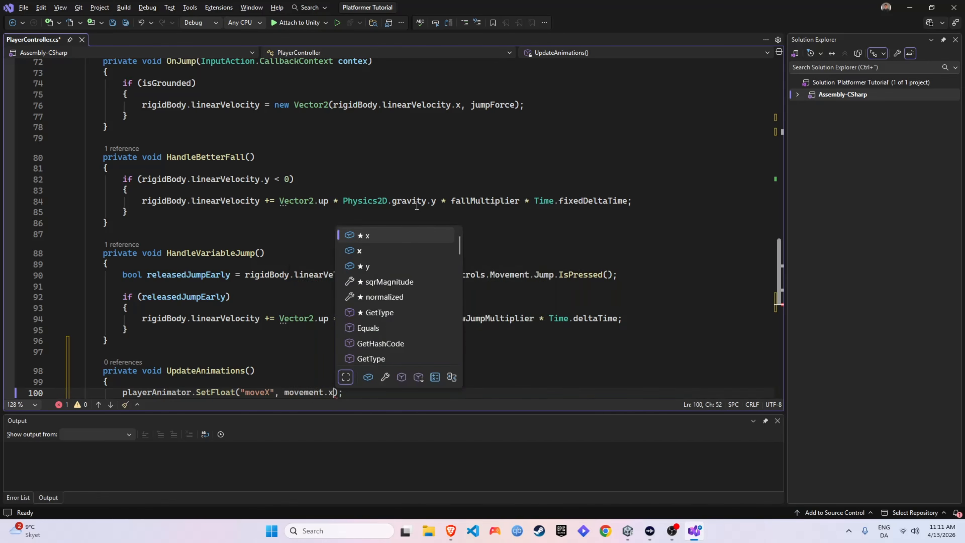
key(End)
Below the SetFloat line, add playerAnimator.SetBool("isGrounded", isGrounded); to pass the ground state to the Animator
key(Return)
text(playerAnimator.)
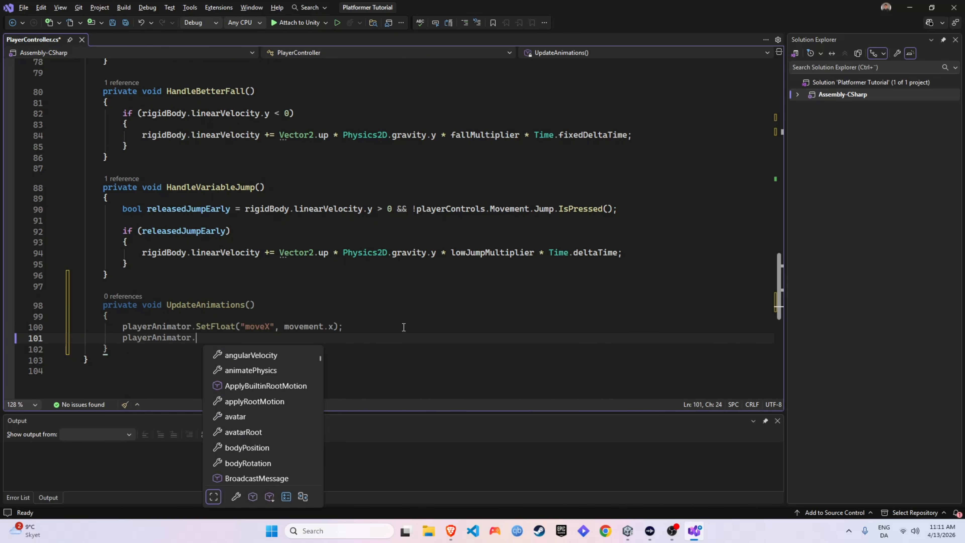
text(SetBool()
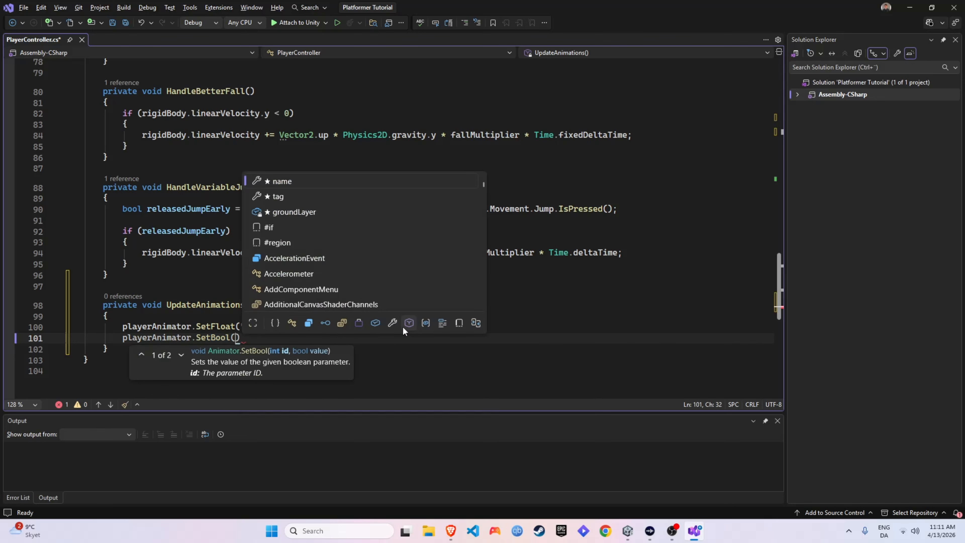
text("isGrounded)
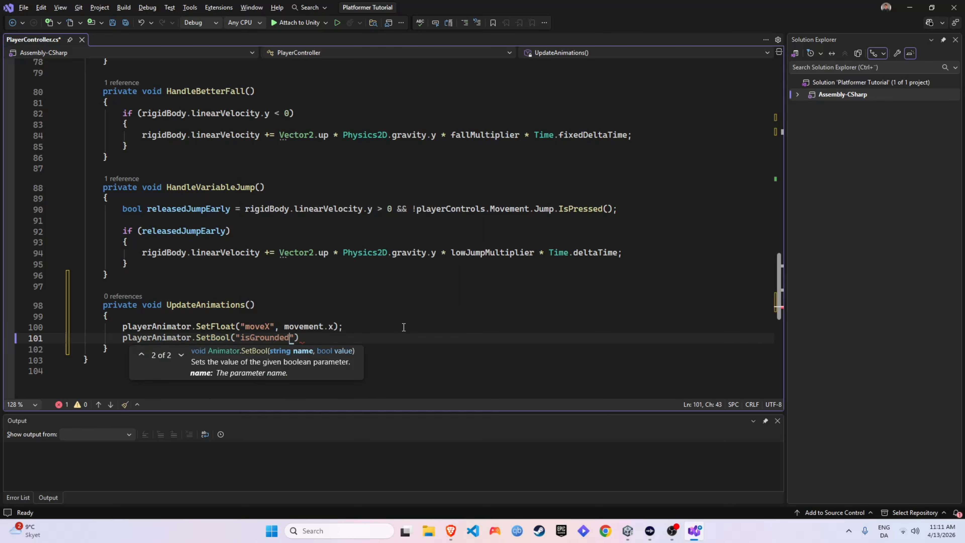
scroll(231, 245, up, 2)
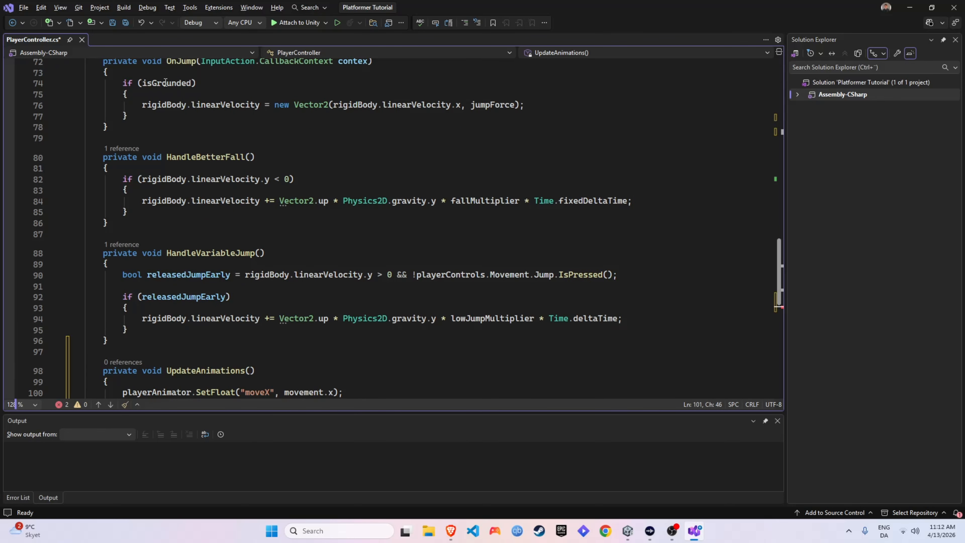
scroll(456, 203, down, 3)
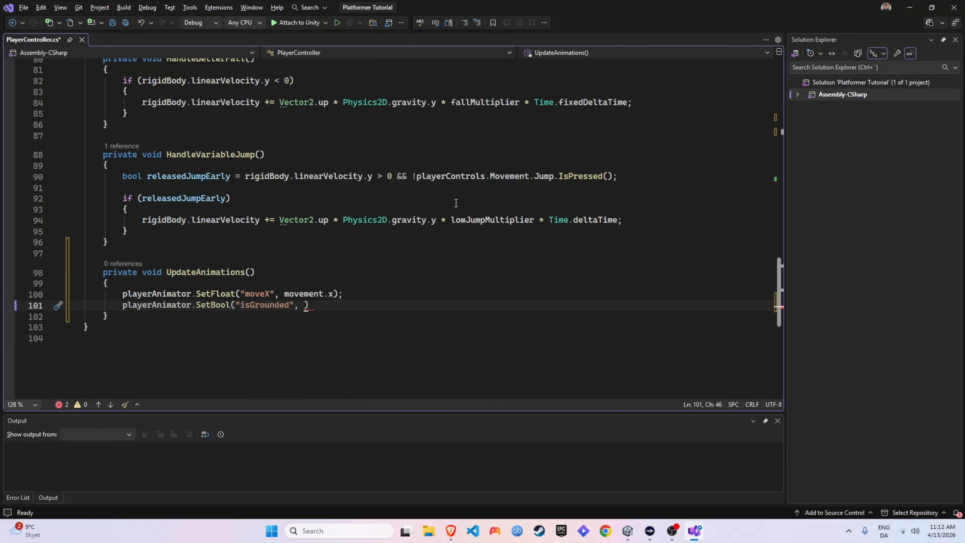
text(isGrounded);)
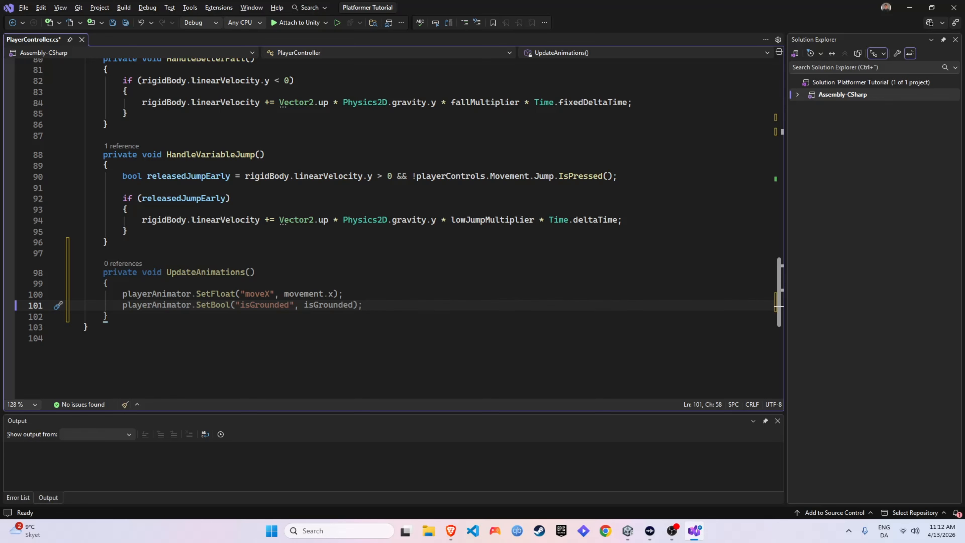
Call UpdateAnimations(); in Update after HandleVariableJump and save the script
scroll(231, 273, up, 10)
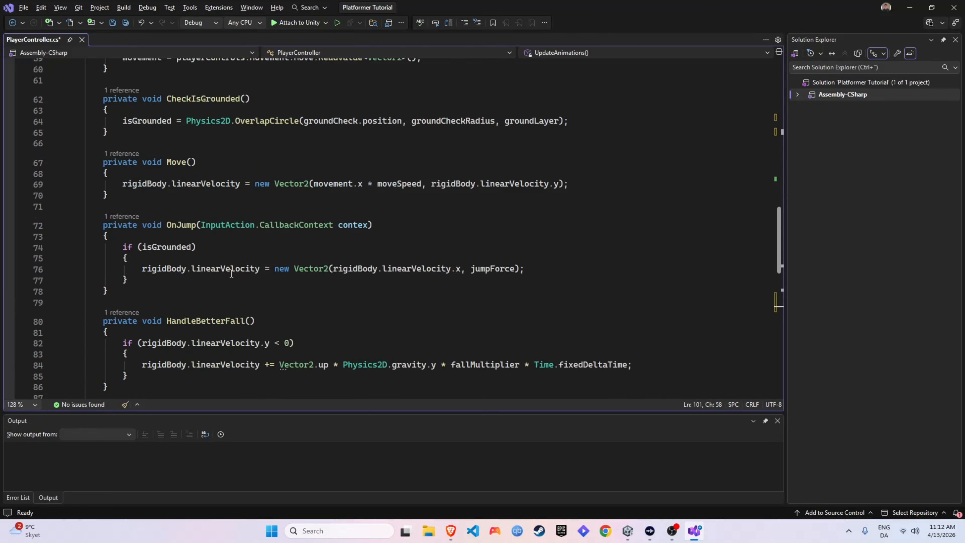
scroll(231, 273, up, 5)
click(241, 215)
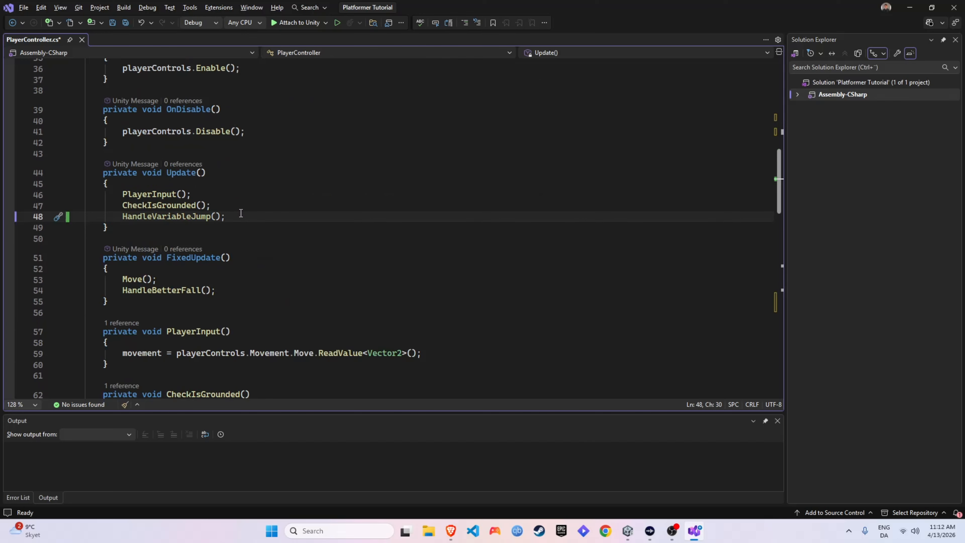
key(Return)
text(UpdateAnimations)
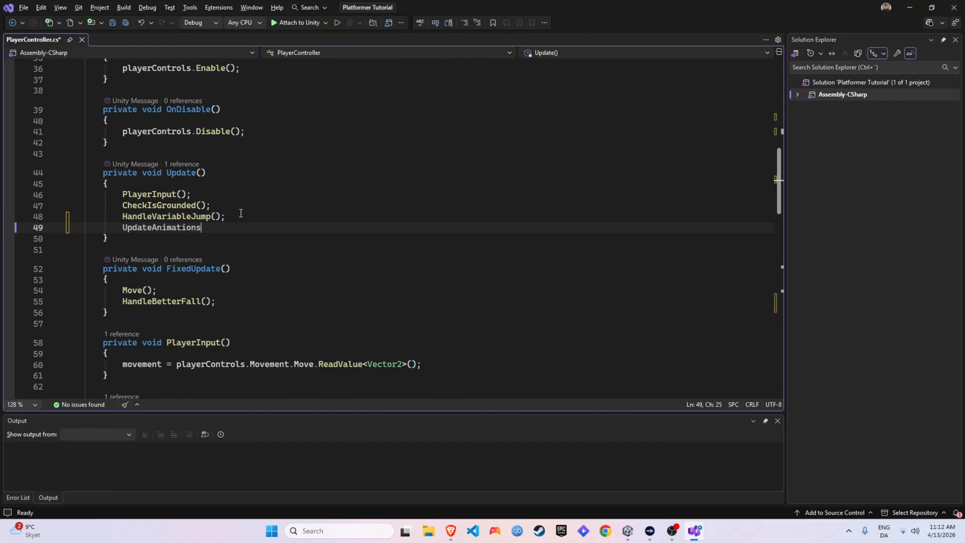
text(();)
key(ctrl+s)
Switch to Unity, enlarge the Game view by shrinking the Scene view, and reframe the Animator state graph
key(alt+Tab)
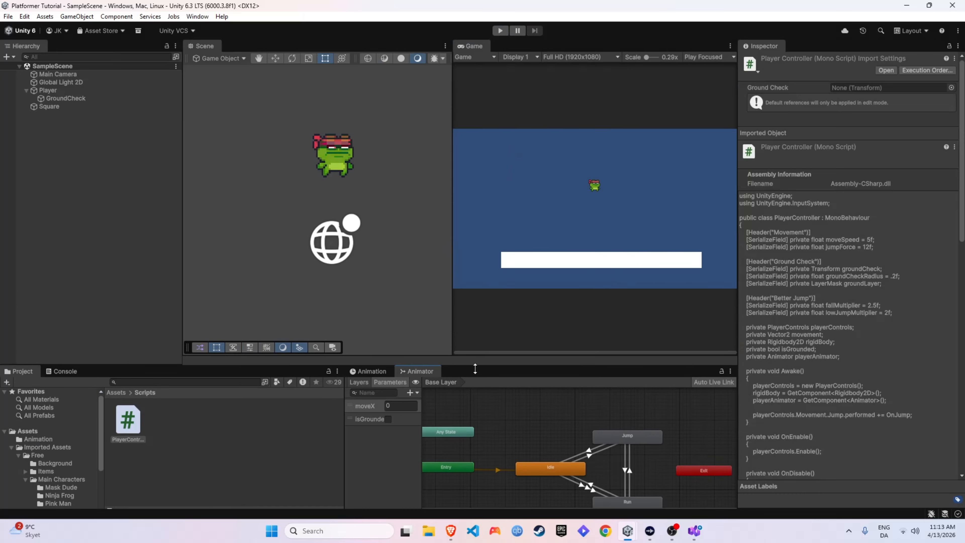
drag(452, 328, 317, 324)
drag(317, 324, 275, 324)
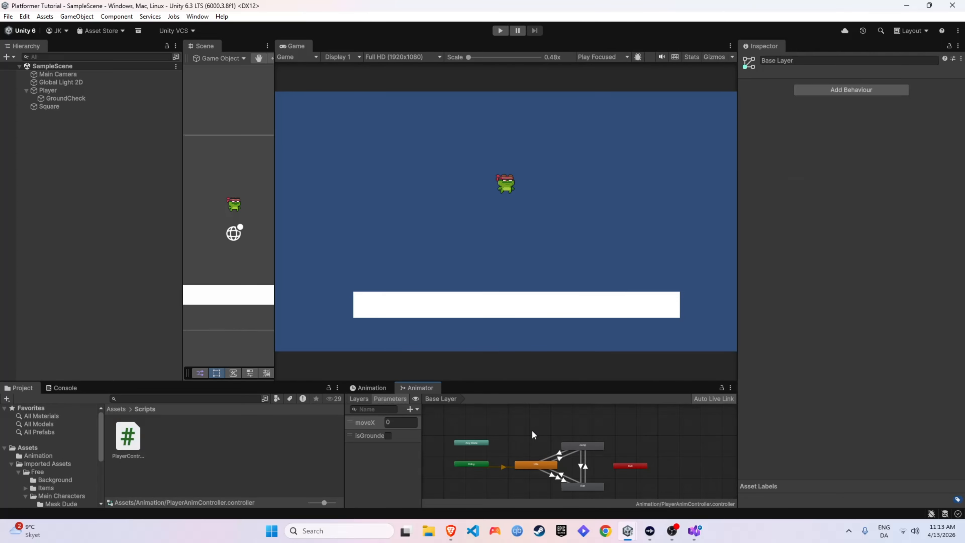
middle_drag(532, 430, 507, 411)
scroll(509, 418, up, 3)
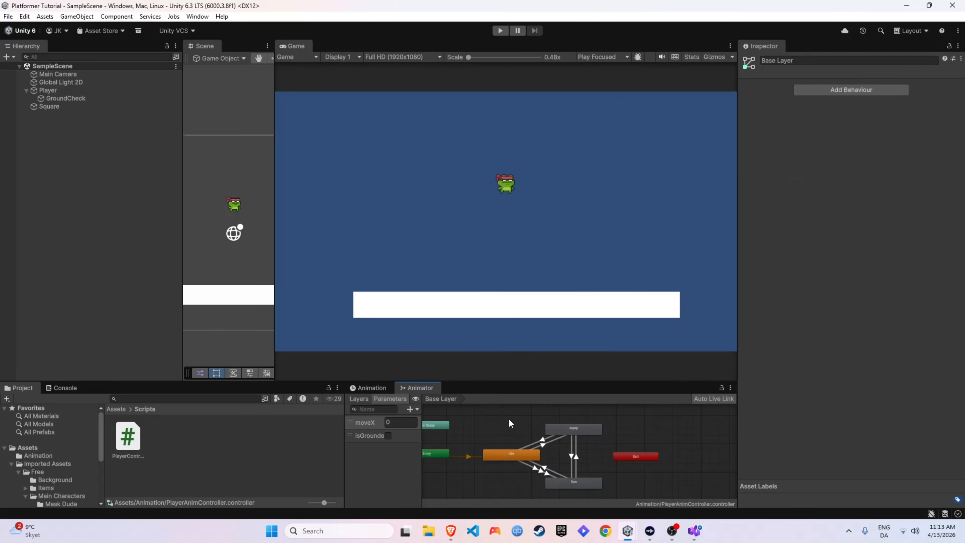
Enter Play mode and run the player back and forth to test the Idle and Run transitions in the Animator
key(ctrl+p)
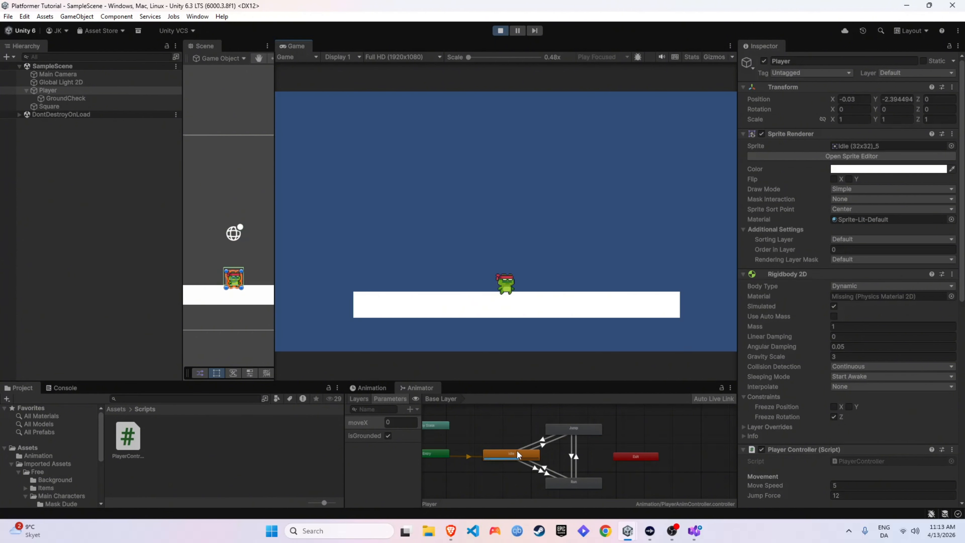
key(d)
key(a)
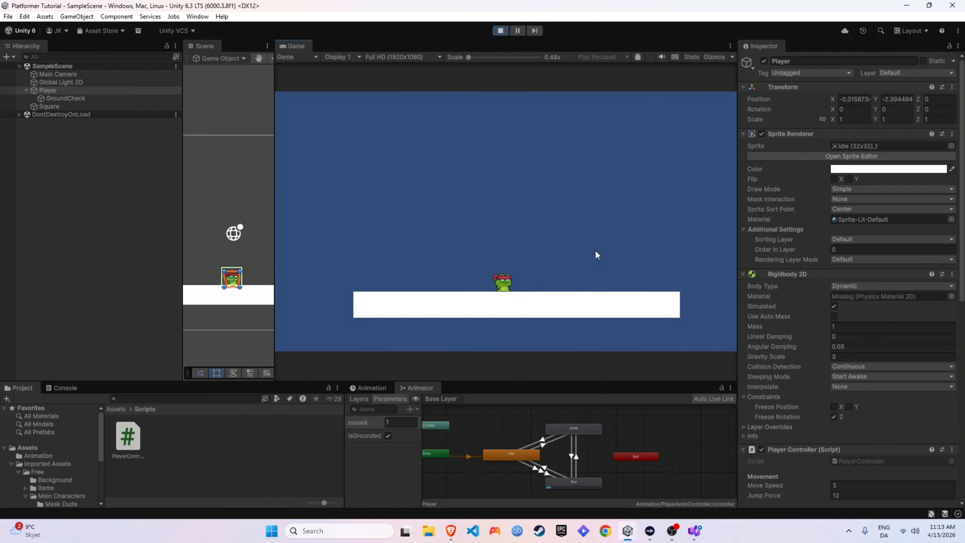
key(d)
key(a)
key(a)
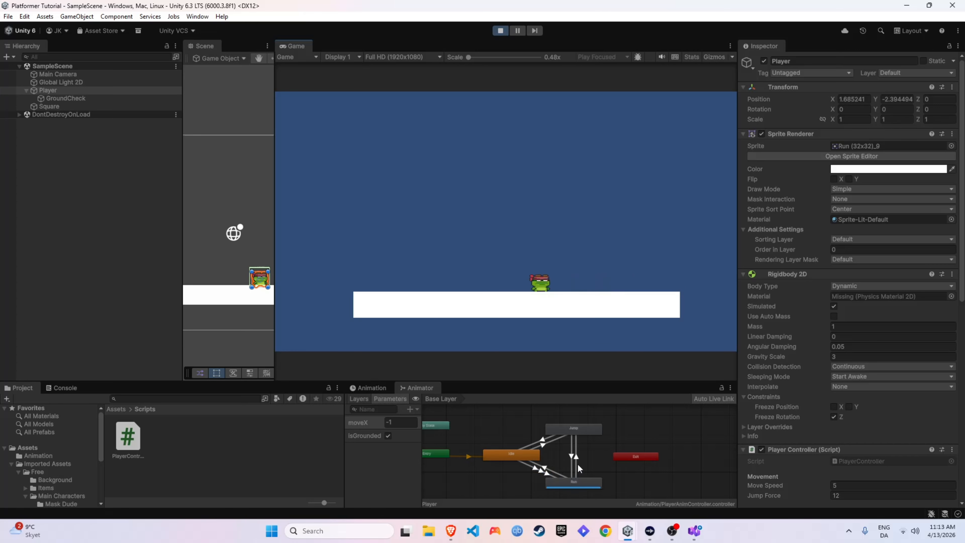
key(d)
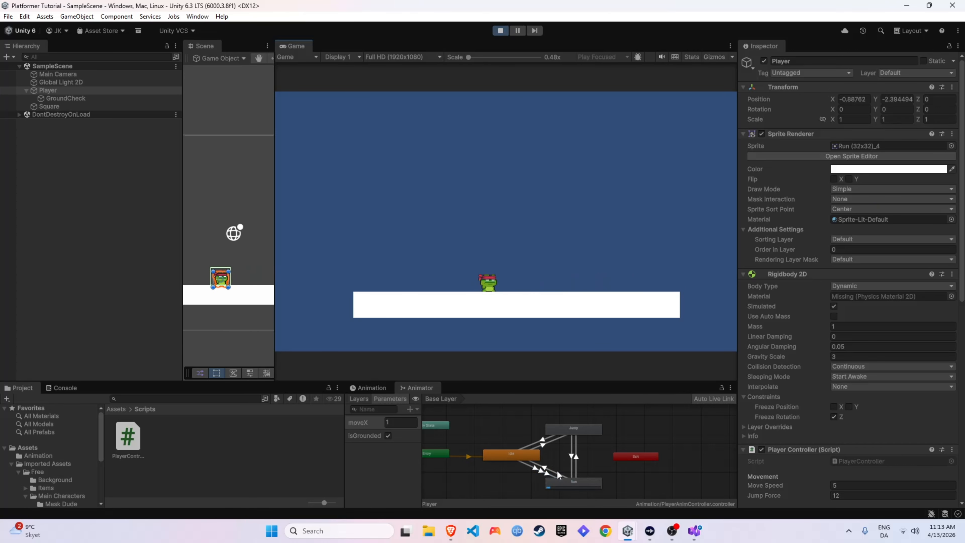
key(d)
key(a)
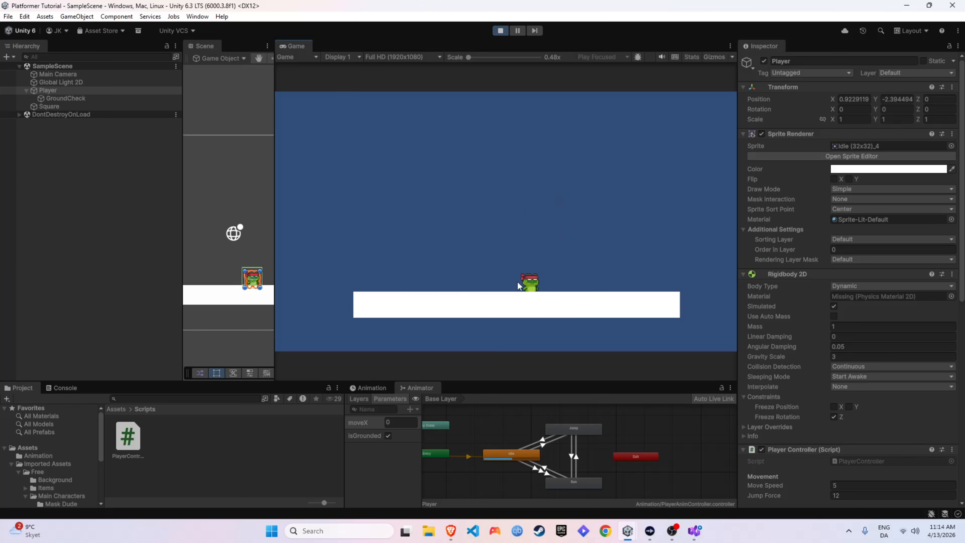
key(d)
key(a)
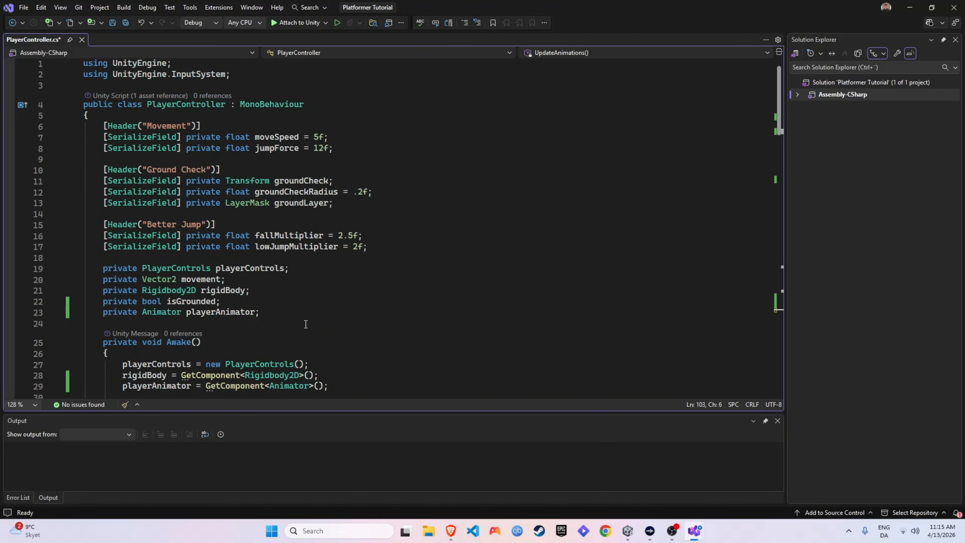
Declare private SpriteRenderer spriteRenderer; below the playerAnimator field in the PlayerController script
click(287, 315)
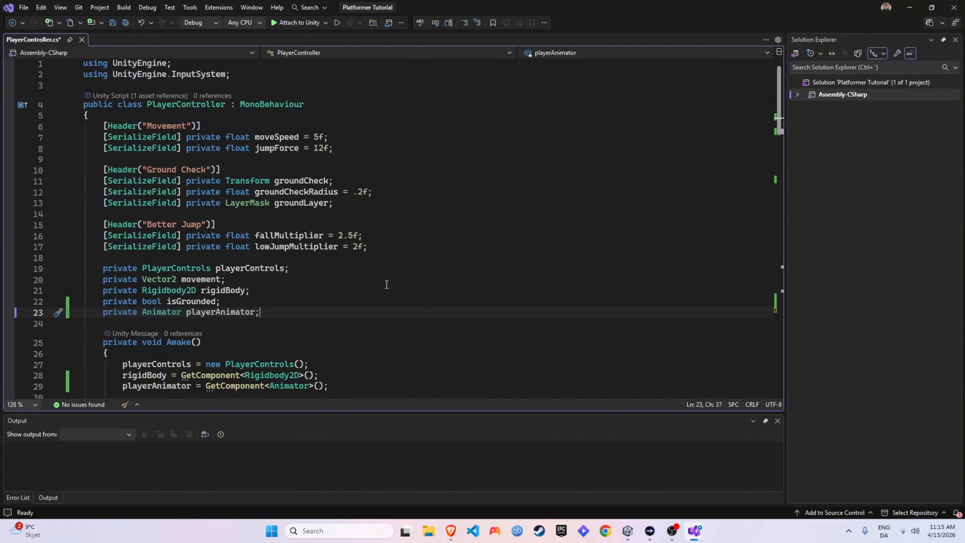
key(Return)
text(pri)
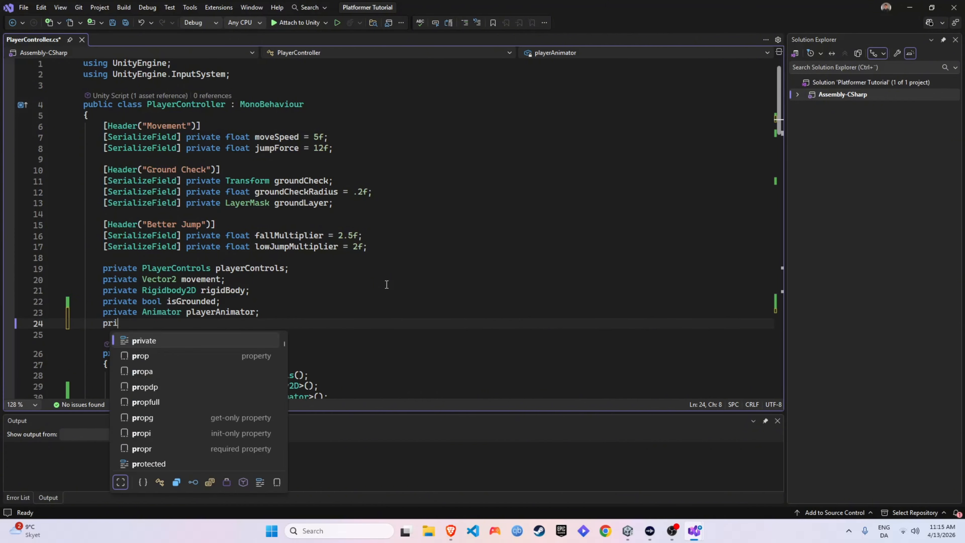
text(vate Sprite)
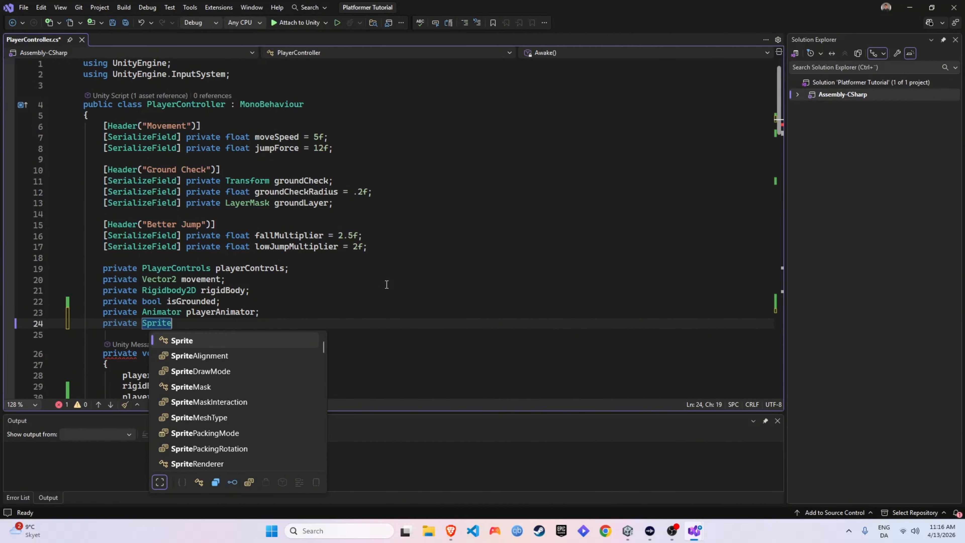
text(Renderer sp)
key(Down)
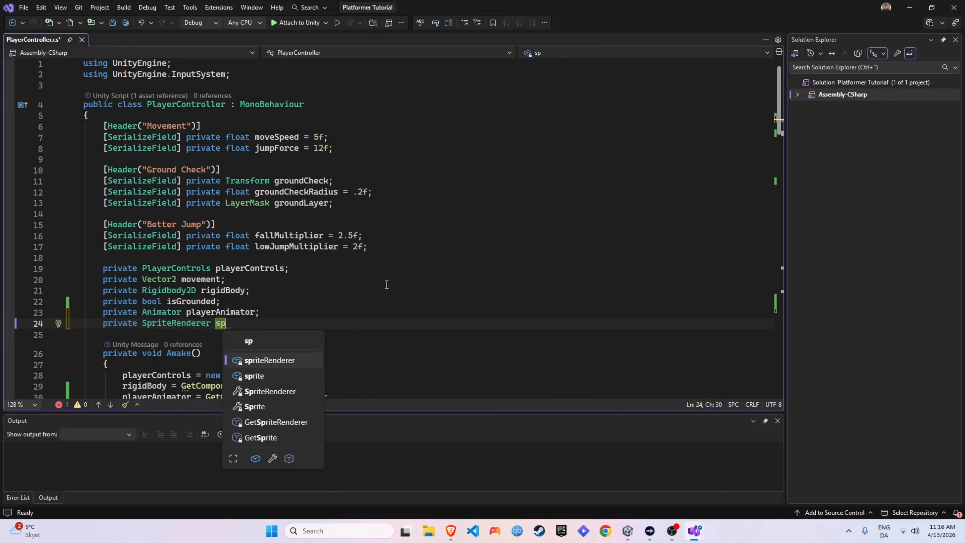
text(riteRenderer;)
In Awake, below the playerAnimator assignment, add spriteRenderer = GetComponent<SpriteRenderer>(); to cache the sprite renderer
scroll(387, 285, down, 4)
click(345, 263)
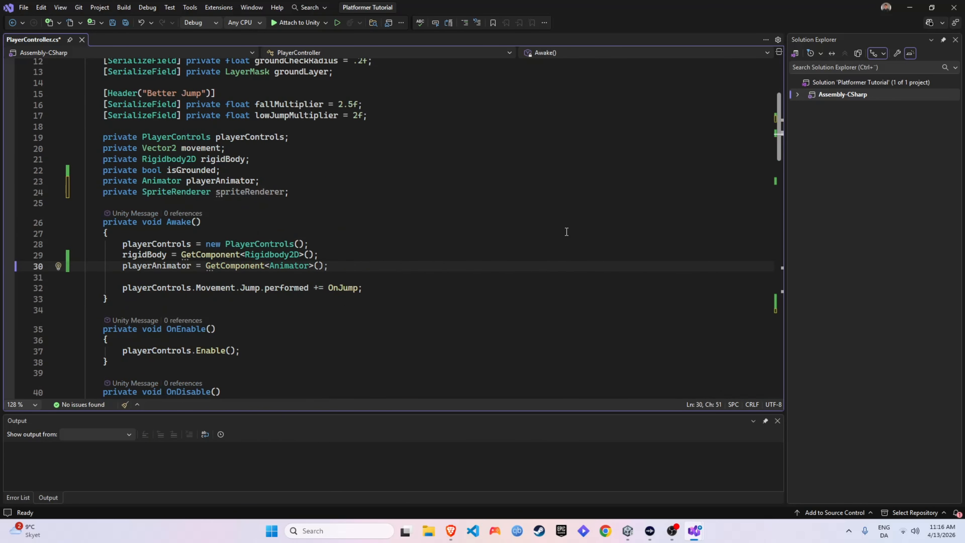
key(Return)
text(spr)
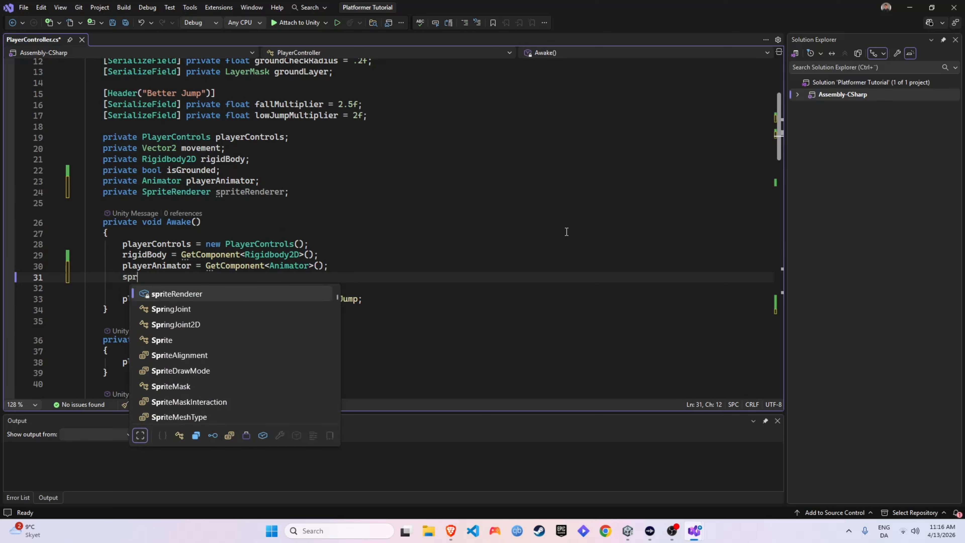
key(Tab)
text(= GetCo)
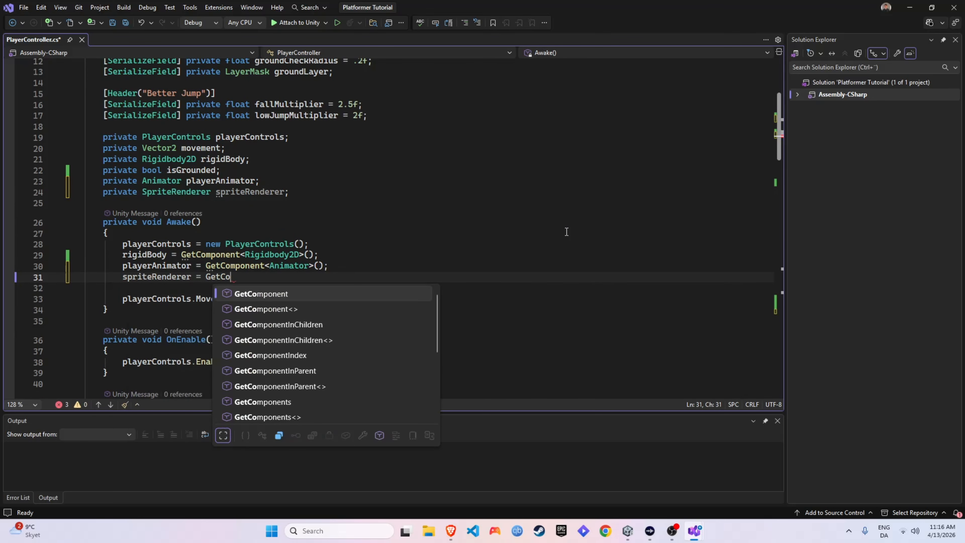
key(Tab)
text(<Spr)
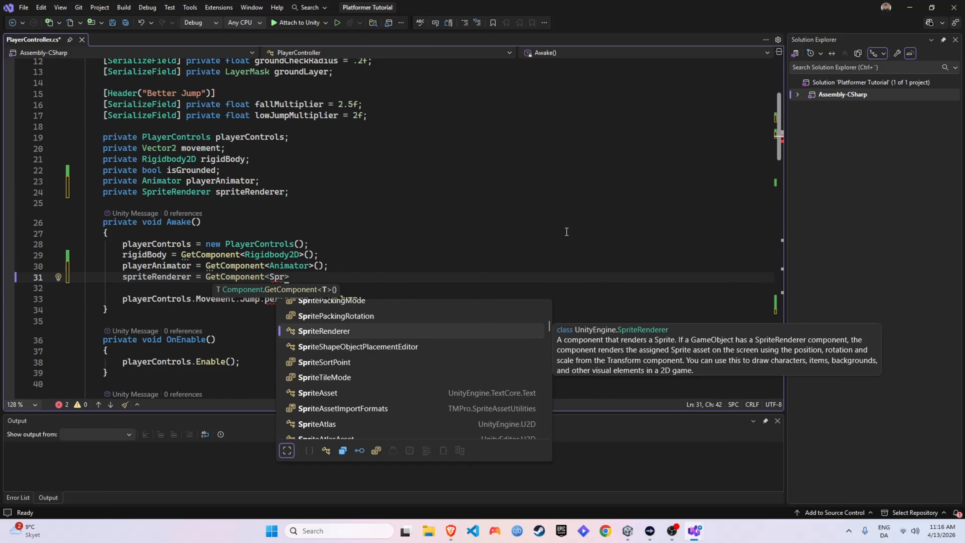
key(Tab)
text(();)
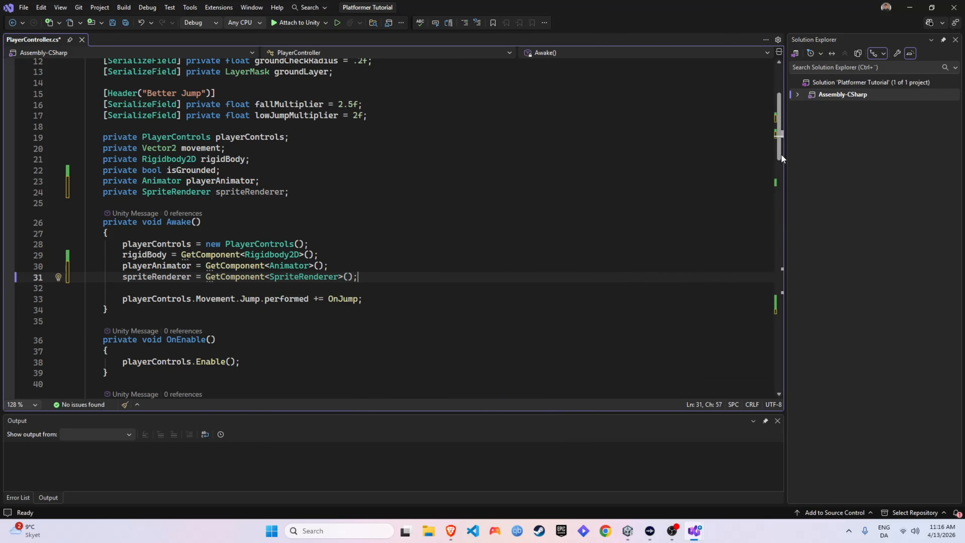
Add an empty private void FlipSprite() method below UpdateAnimations at the end of the class
drag(778, 156, 783, 361)
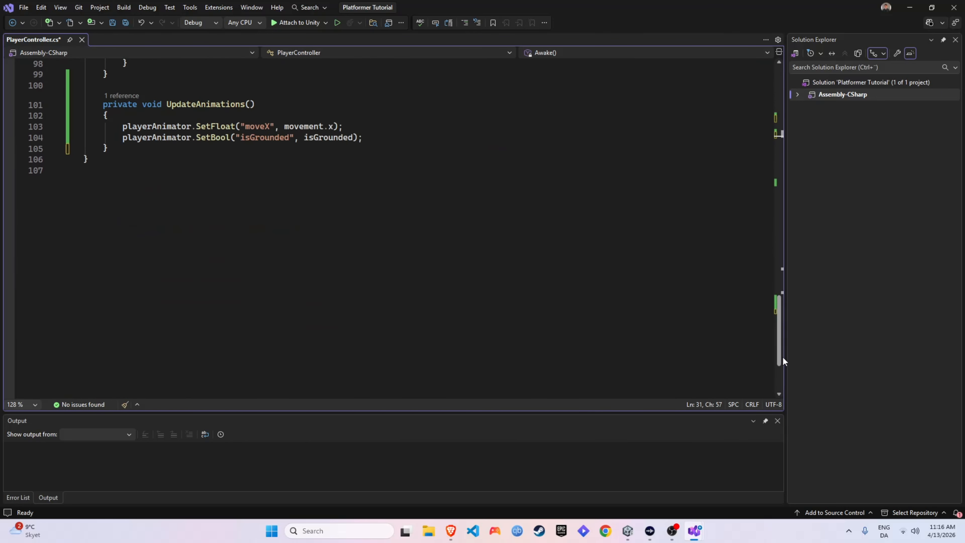
click(288, 149)
key(Return)
key(Return)
text(private void Flip)
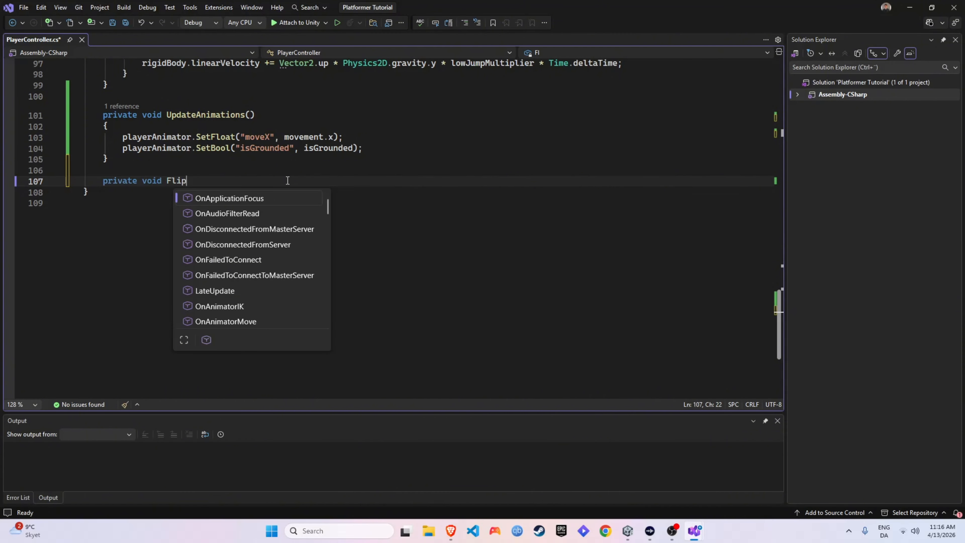
text(Sprite(){)
key(Return)
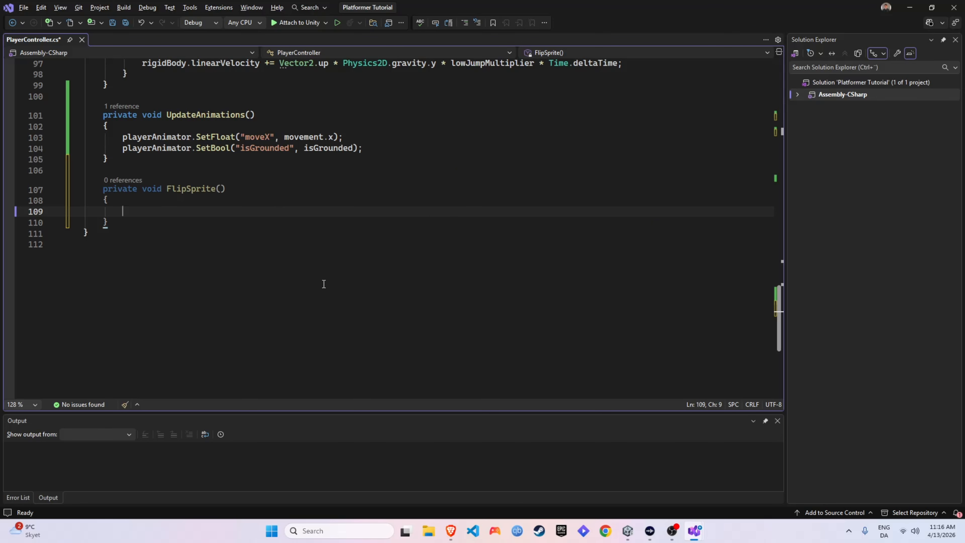
In FlipSprite, add an if (movement.x < 0) block that sets spriteRenderer.flipX = true;
text(if)
key(Tab)
key(Tab)
text(movement.x < 0)
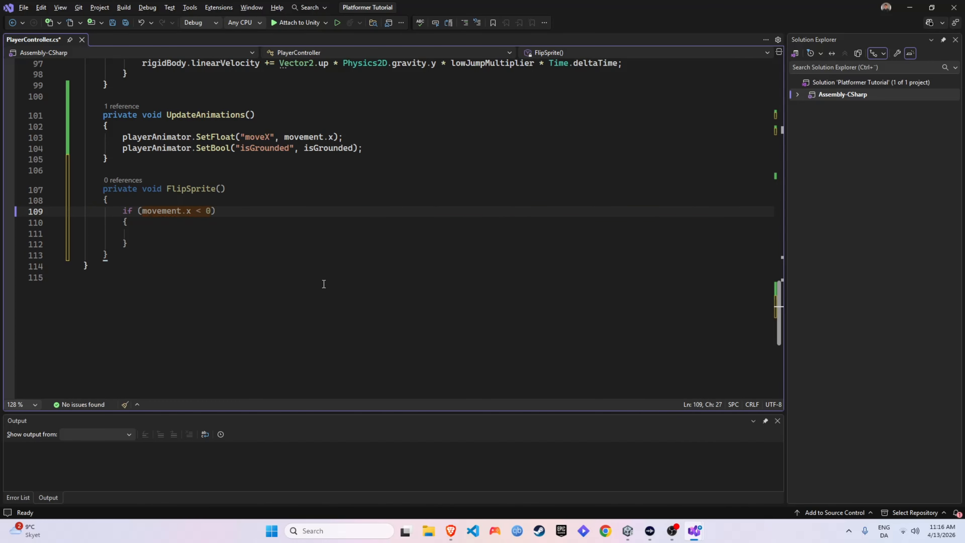
key(Return)
text(spriteRenderer)
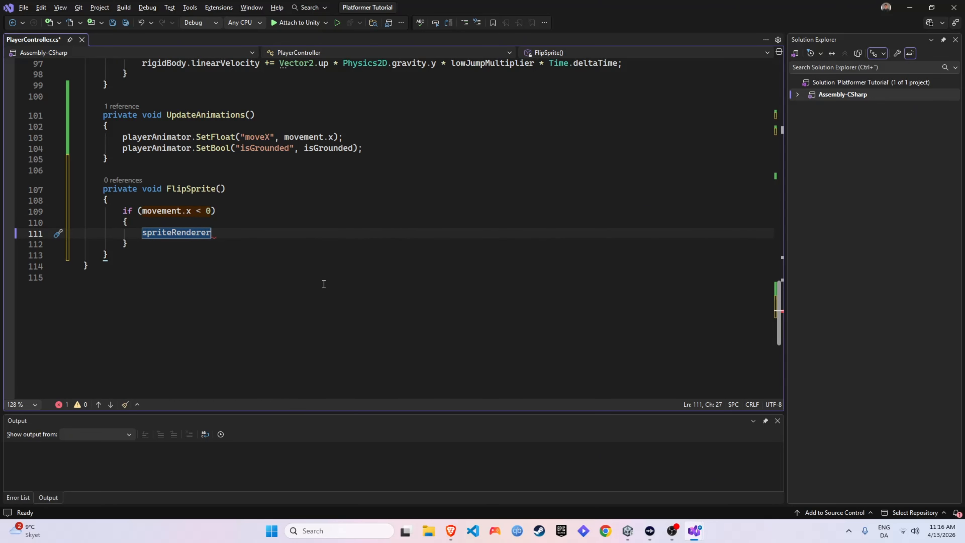
text(.flipX )
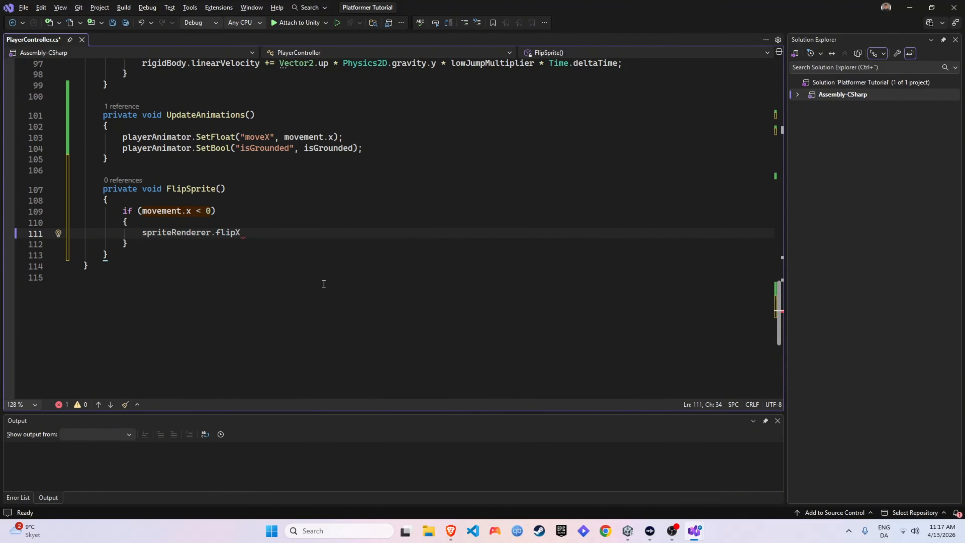
text(= true;)
key(Down)
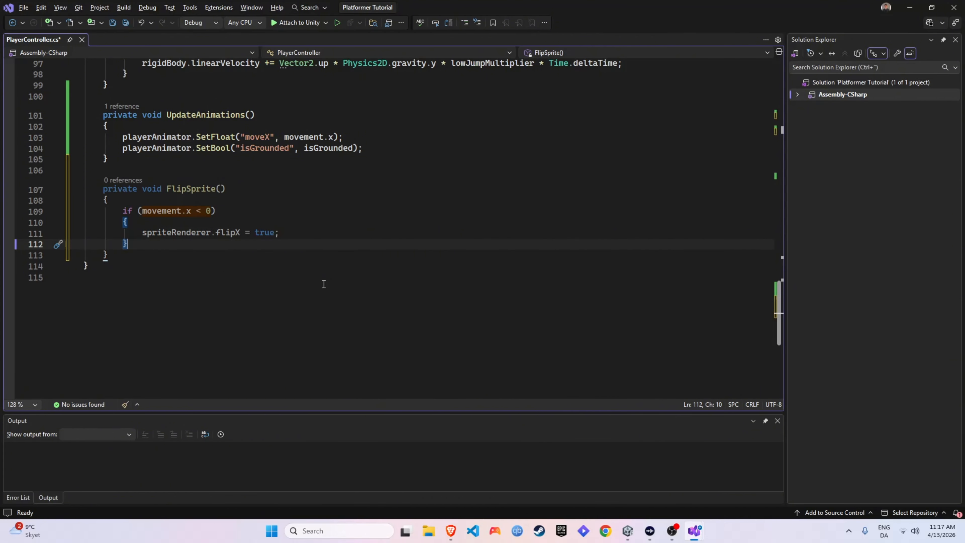
Add an else if (movement.x > 0) block that sets spriteRenderer.flipX = false; and save the script
key(Return)
text(else if)
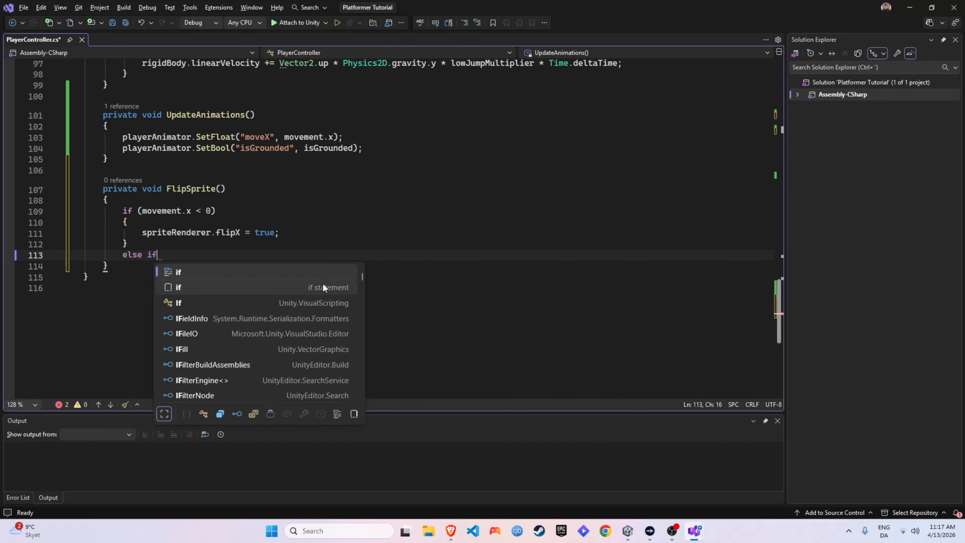
key(Tab)
key(Tab)
text(moveme)
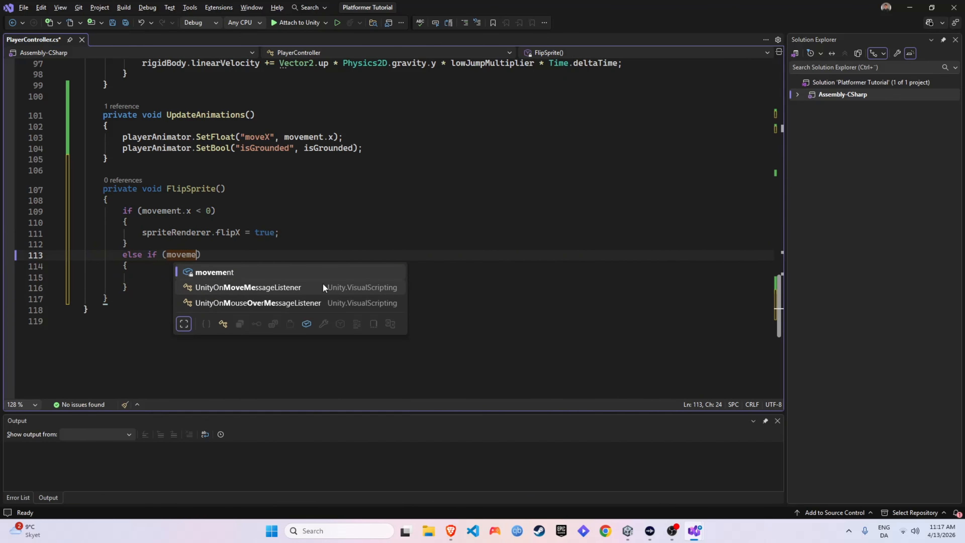
text(nt.x > )
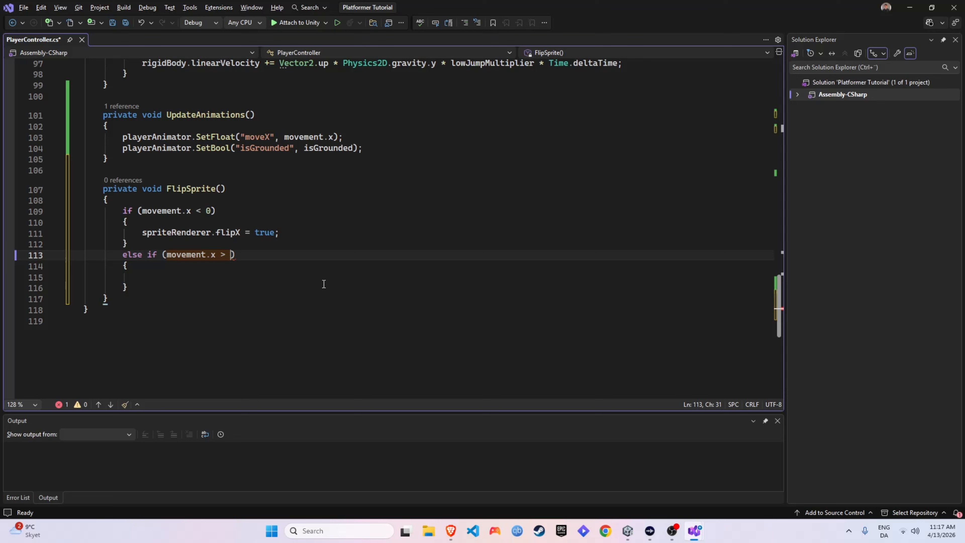
text(0)
key(Return)
text(sprite)
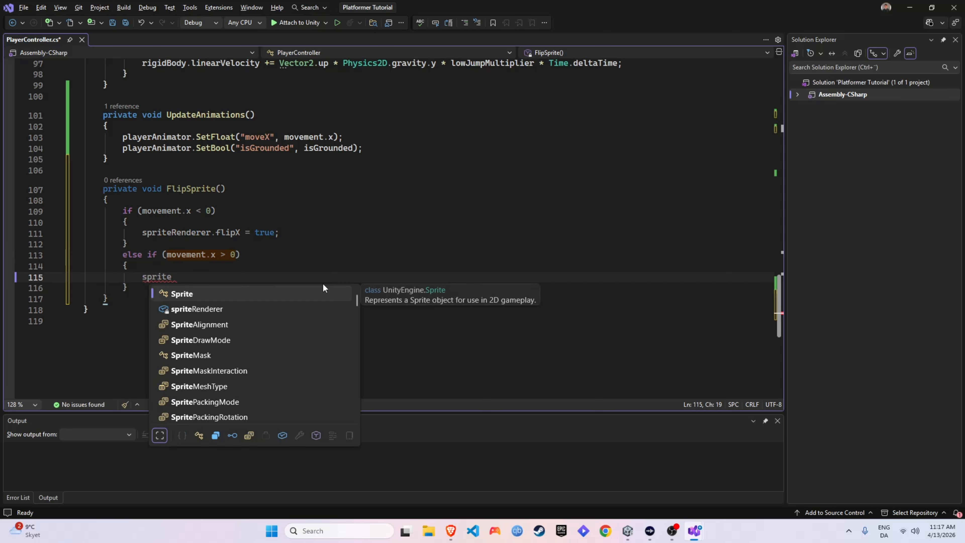
key(Down)
text(.fli)
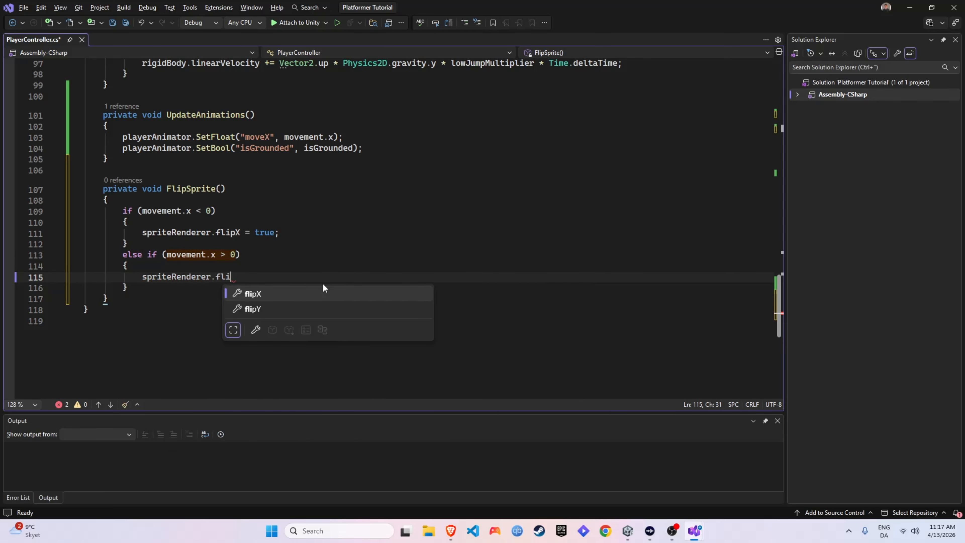
key(Tab)
text(= false;)
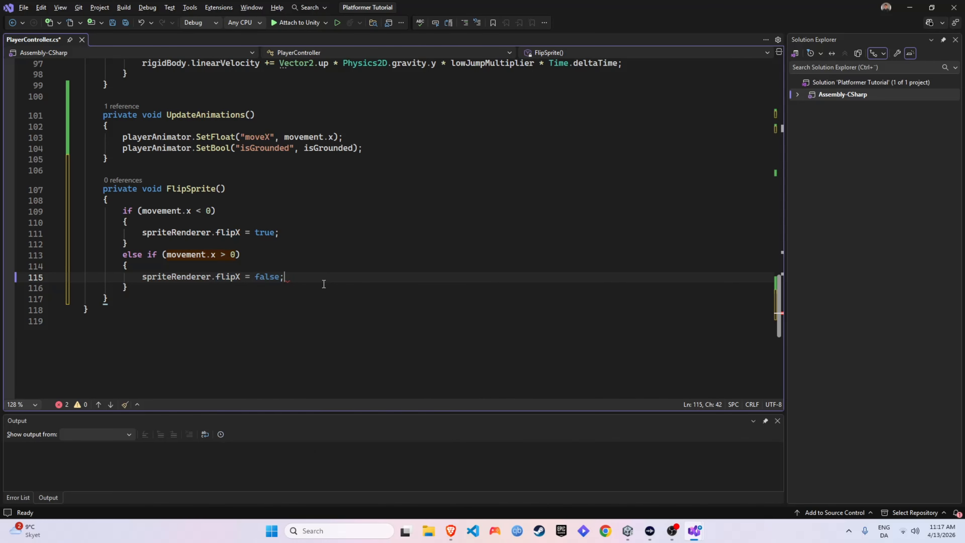
key(ctrl+s)
Switch to Unity, enter Play mode and run the player left and right to test the sprite flipping
scroll(244, 244, up, 18)
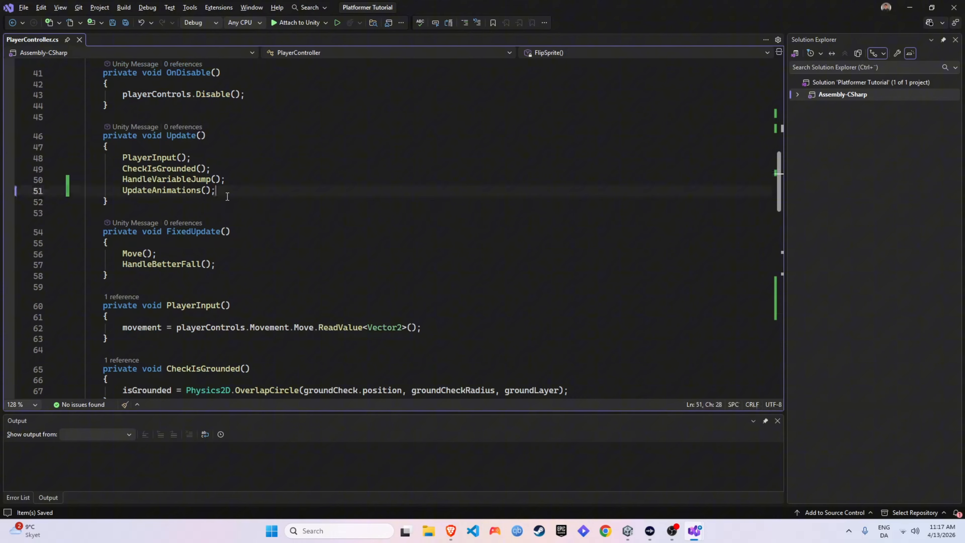
key(alt+Tab)
click(501, 30)
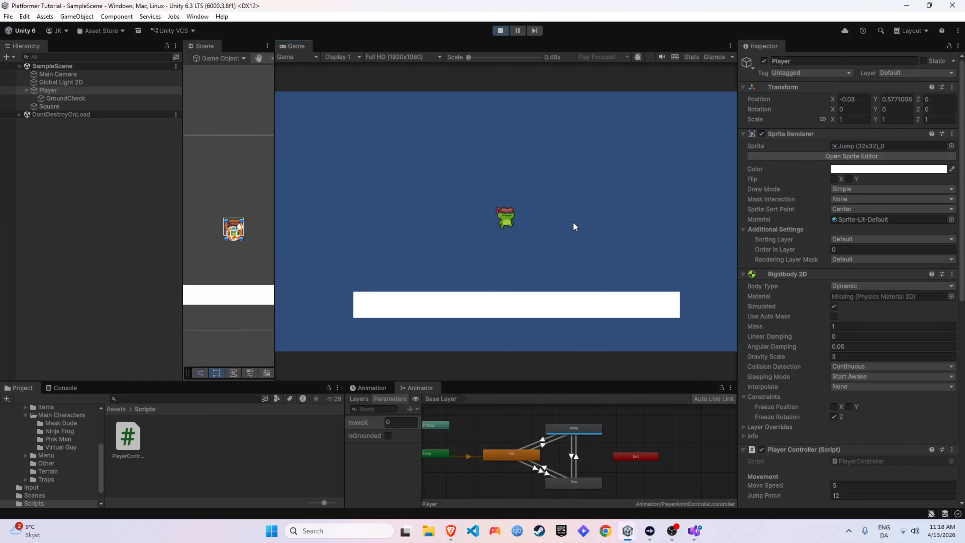
key(a)
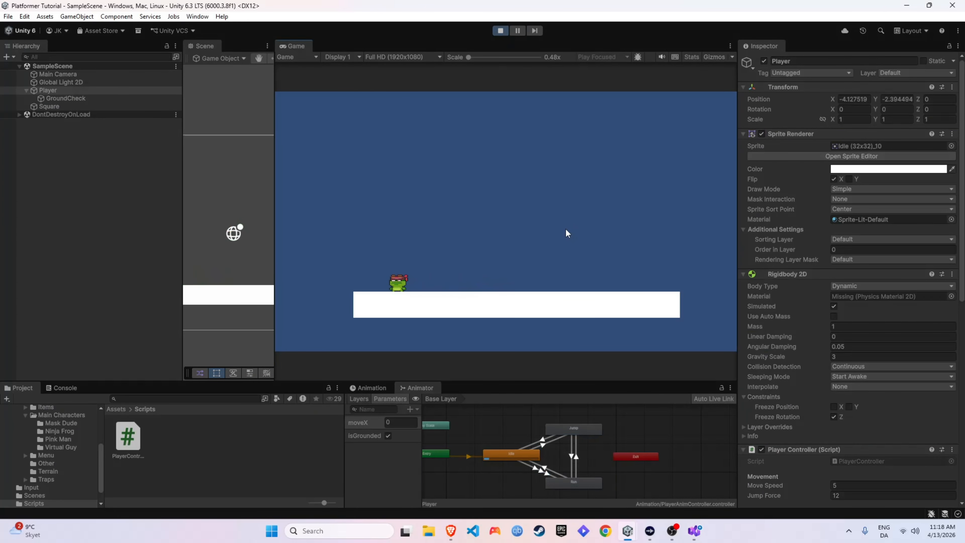
key(d)
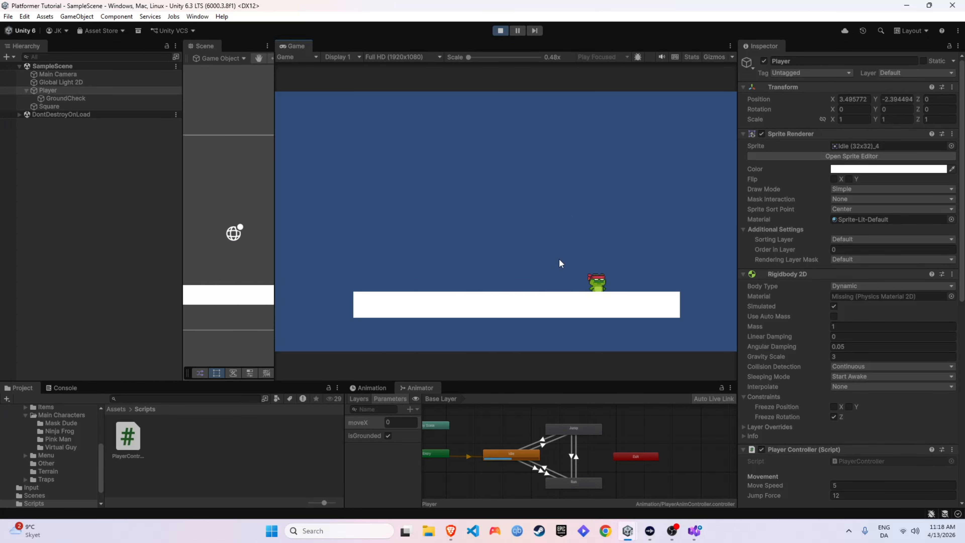
Jump repeatedly while moving the player in both directions to test the Jump transitions together with the sprite flip
key(a)
key(space)
key(d)
key(space)
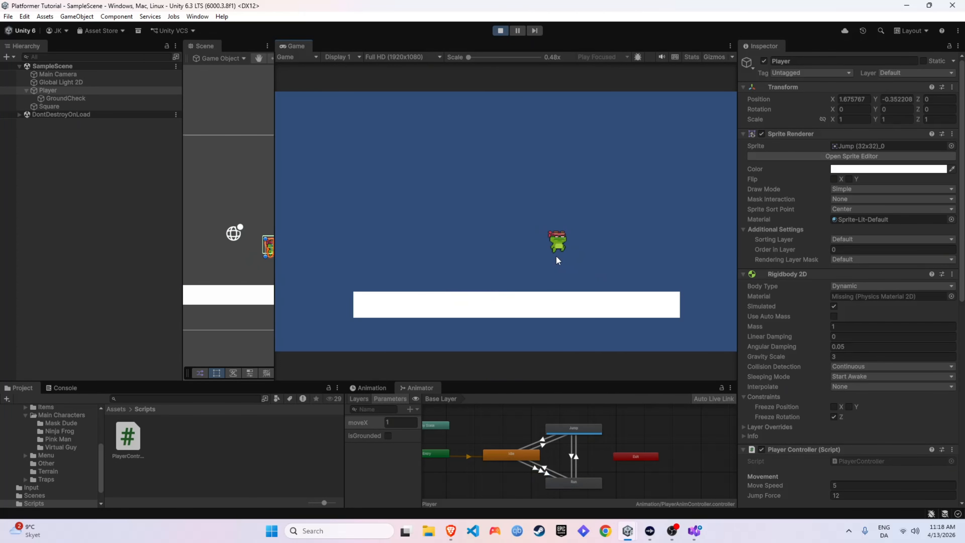
key(d)
key(space)
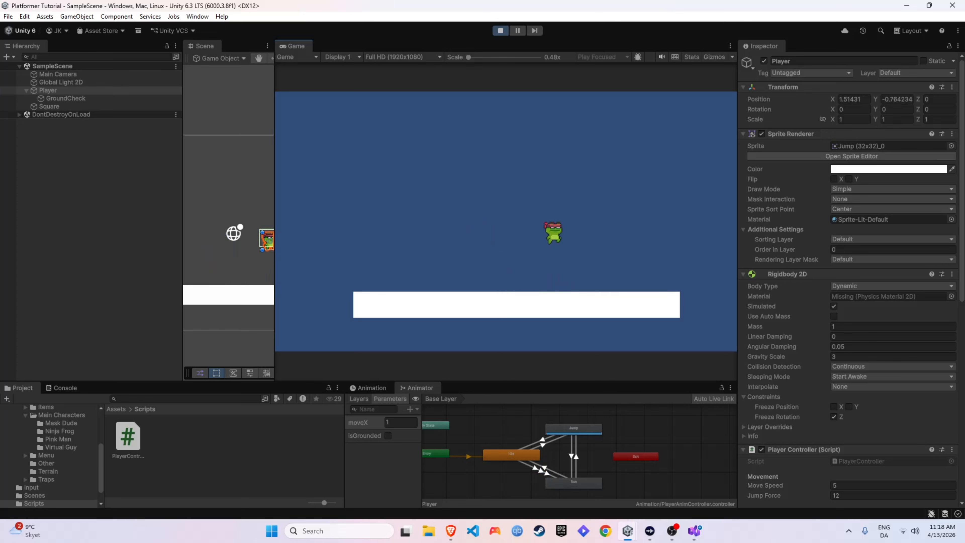
key(d)
key(space)
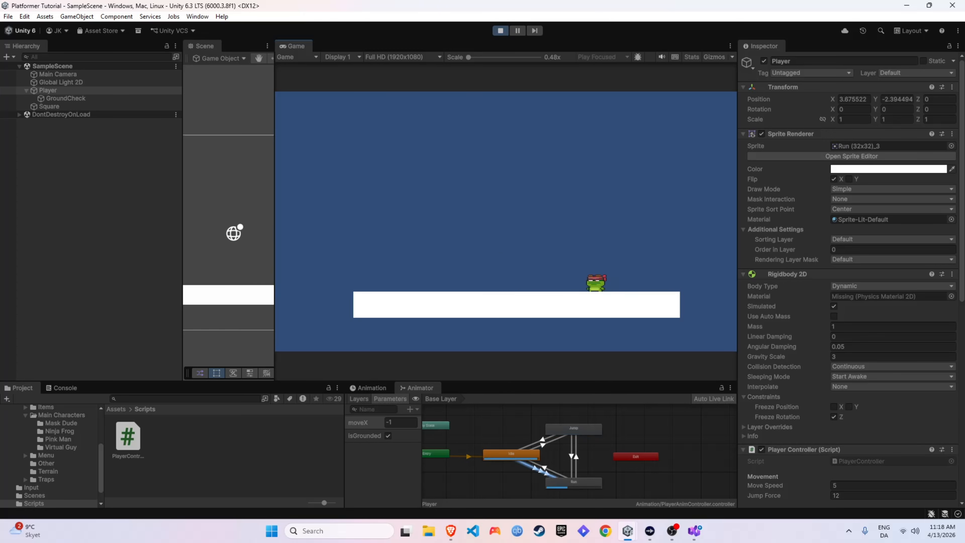
key(space)
key(d)
key(space)
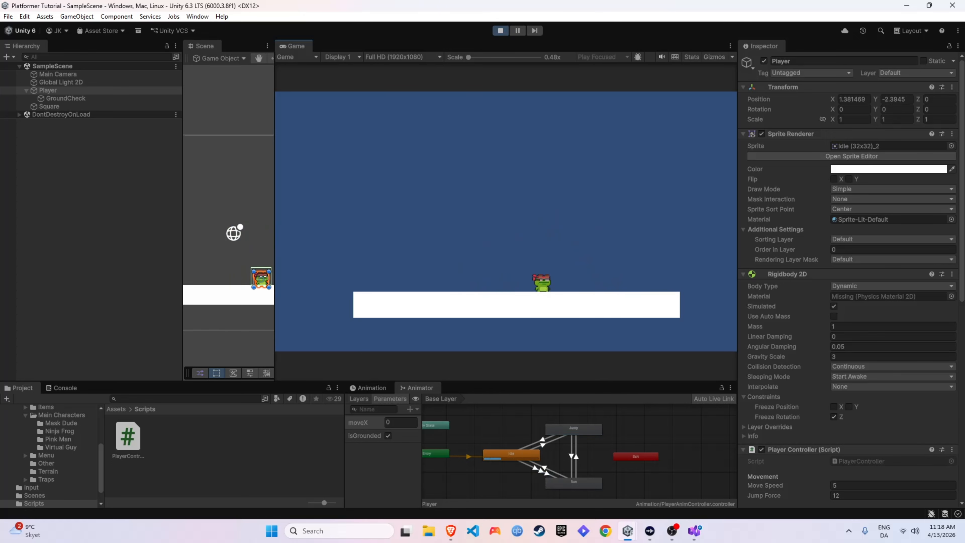
key(d)
key(space)
key(a)
key(space)
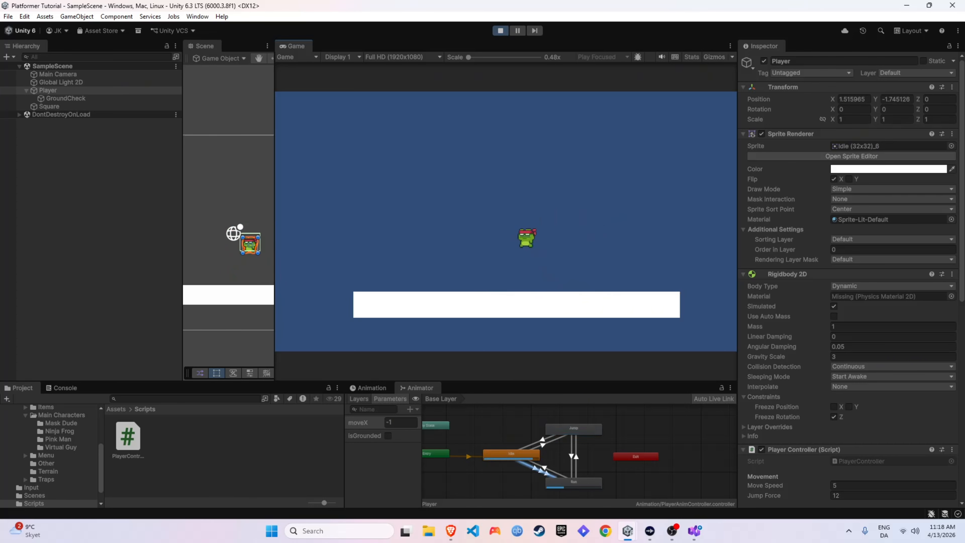